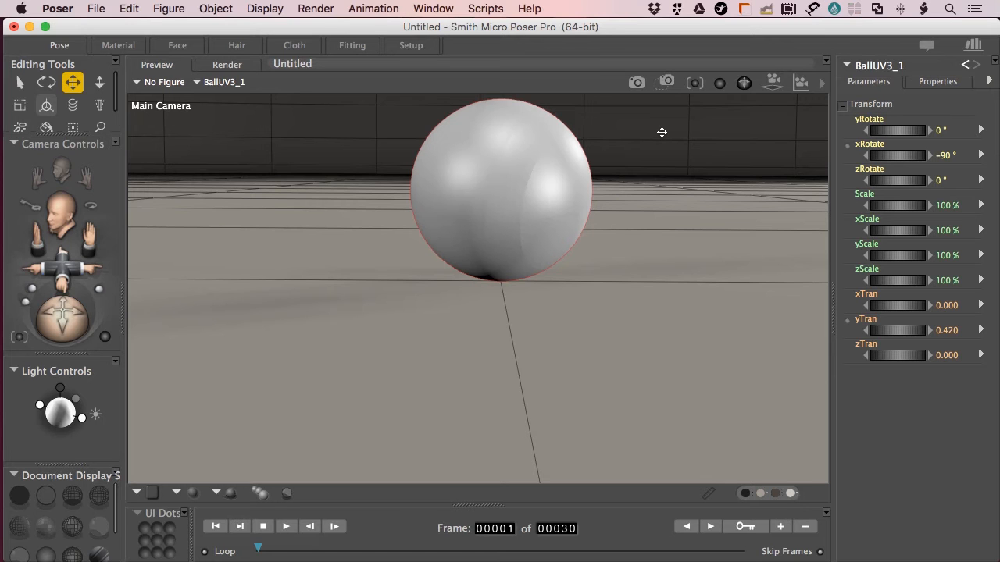
# Bring up the ball's PoserSurface material in the Material room
pyautogui.click(120, 50)
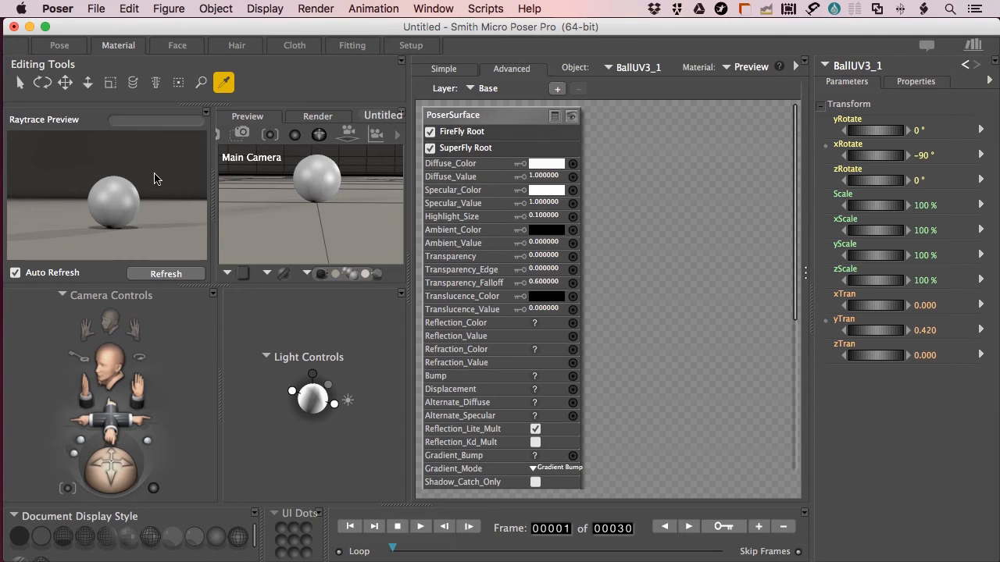
pyautogui.click(431, 9)
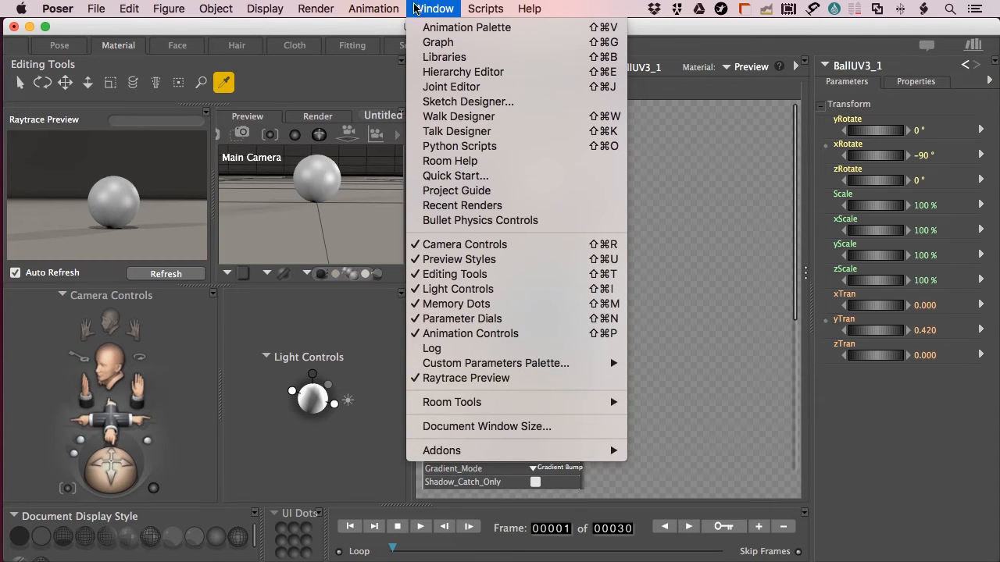
pyautogui.click(416, 11)
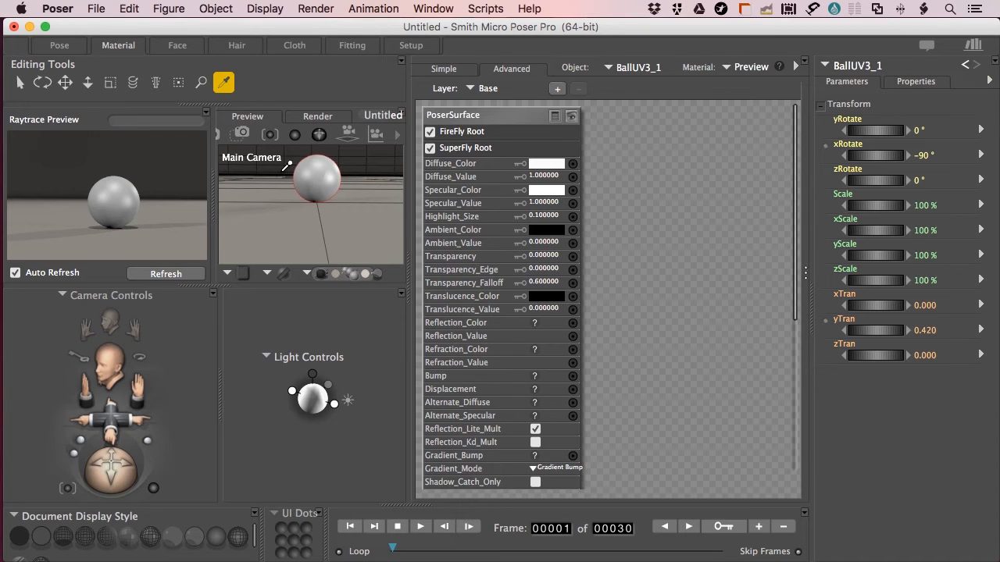
# Confirm FireFly as the render engine and render the ball
pyautogui.click(310, 117)
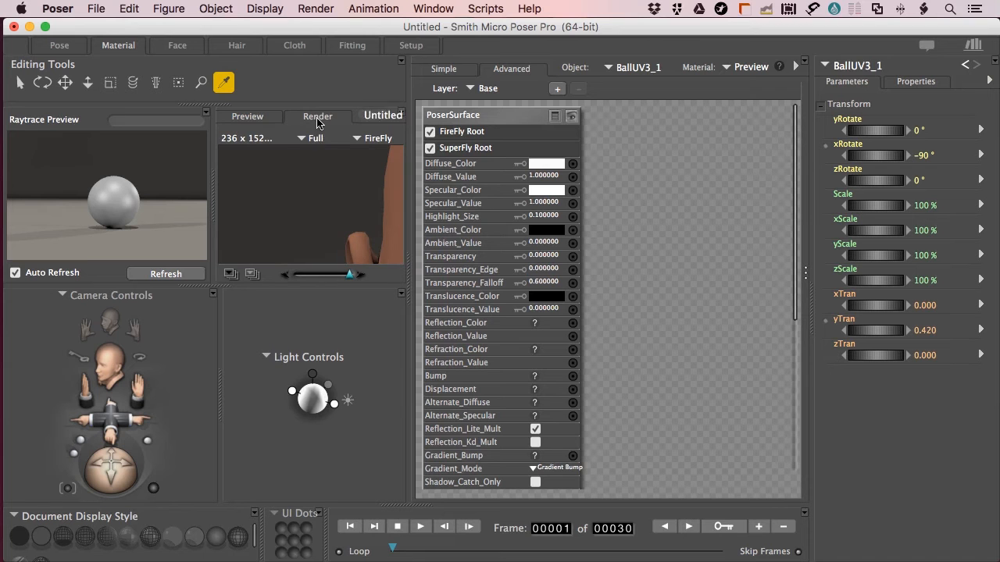
pyautogui.click(381, 139)
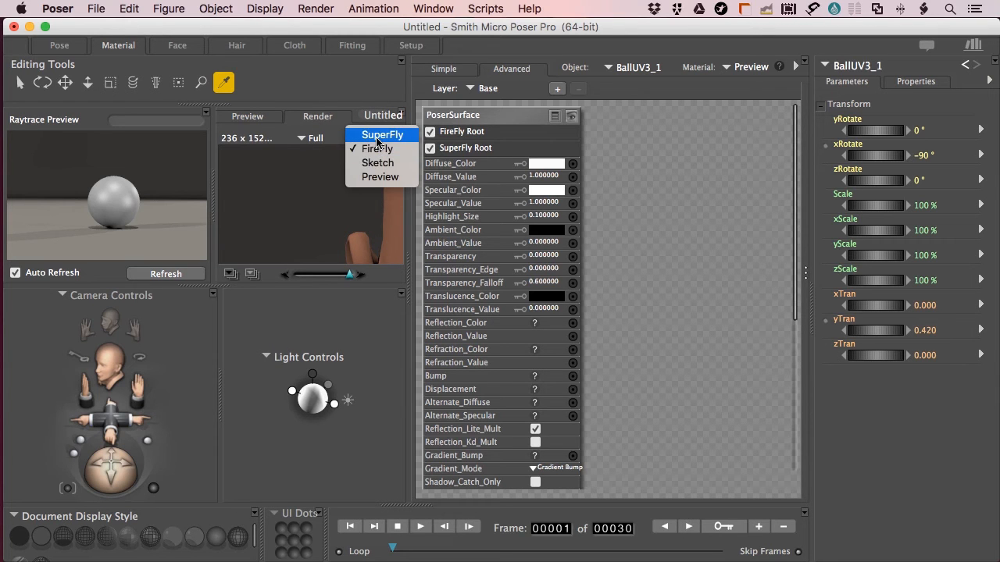
pyautogui.click(331, 87)
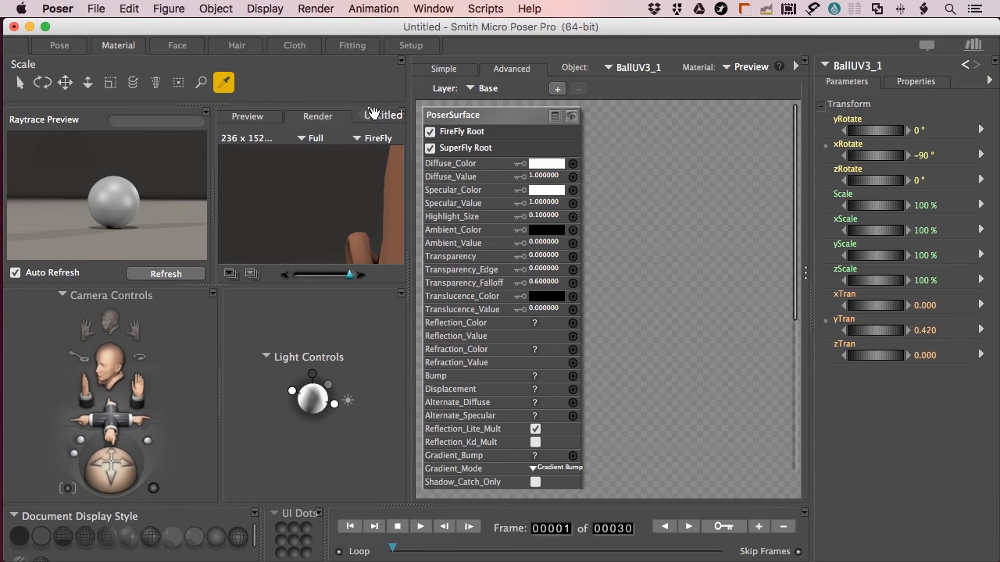
pyautogui.click(258, 117)
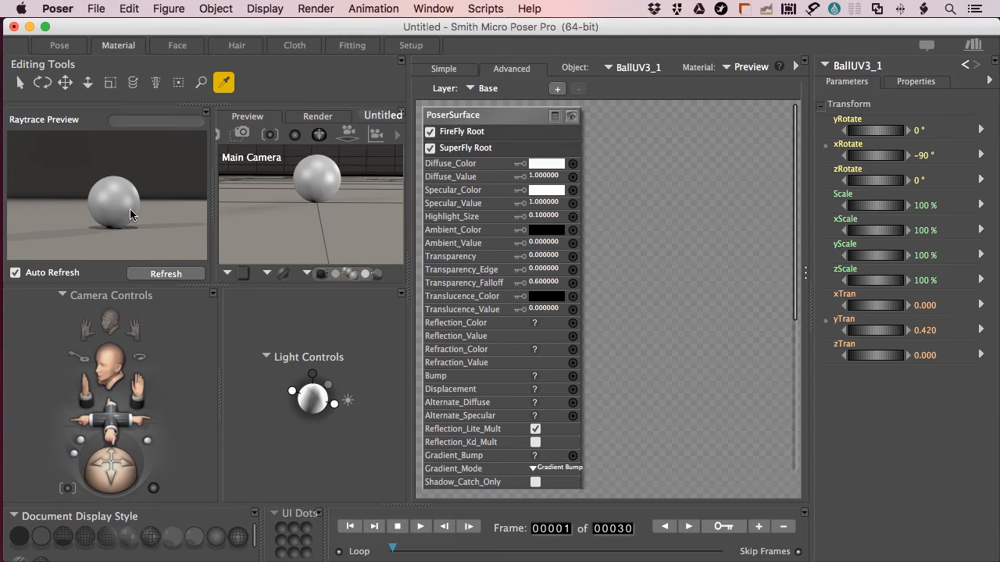
pyautogui.press('super+r')
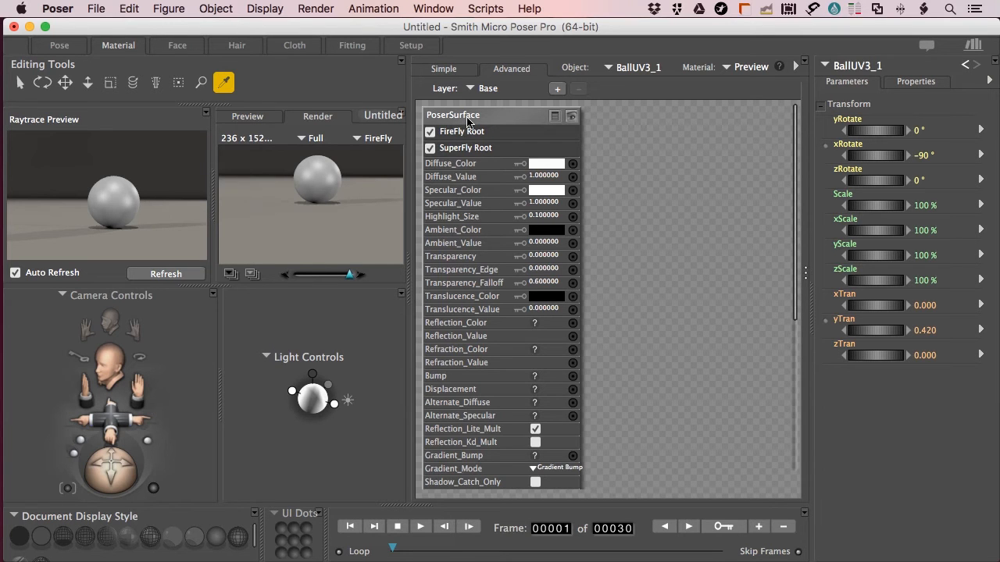
pyautogui.rightClick(599, 116)
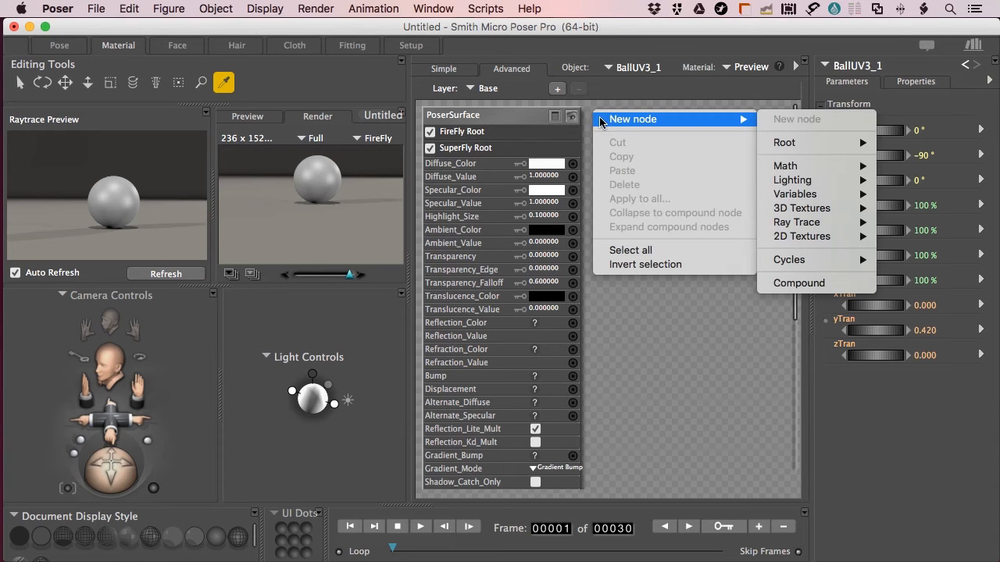
pyautogui.moveTo(801, 142)
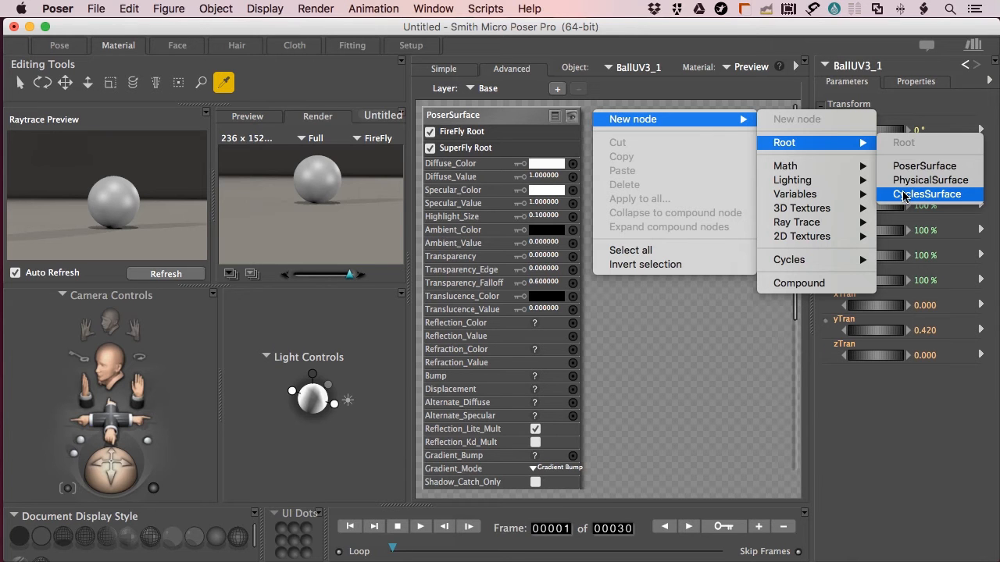
pyautogui.click(656, 353)
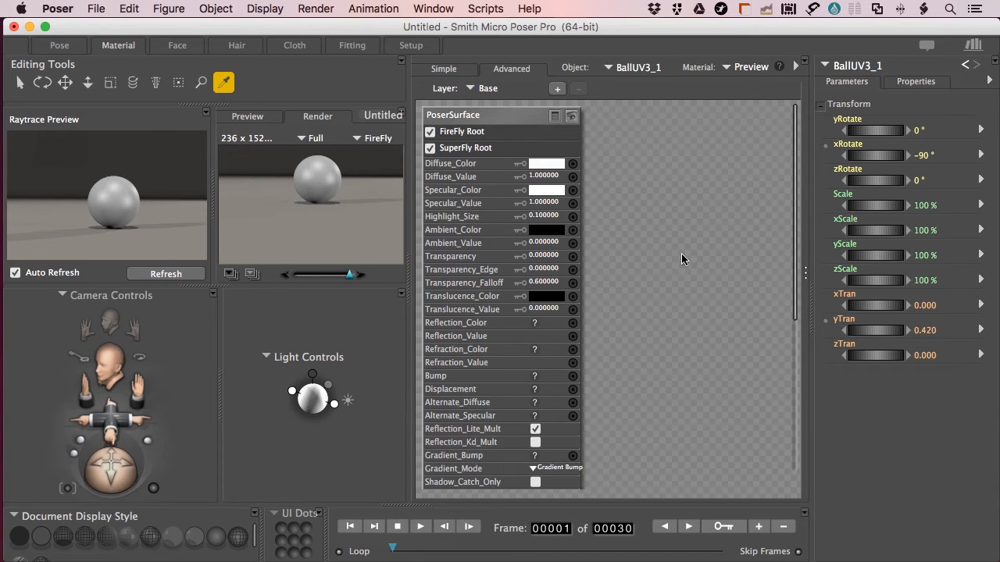
# Add a reflection setup (Reflect, Sphere_Map, BG Color) to the ball's material from Wacros
pyautogui.click(805, 276)
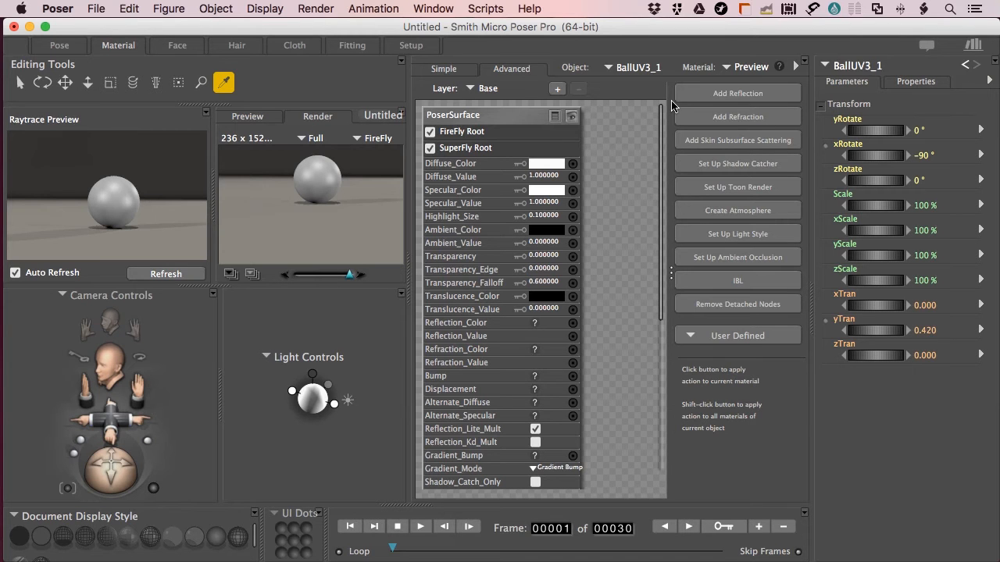
pyautogui.click(717, 95)
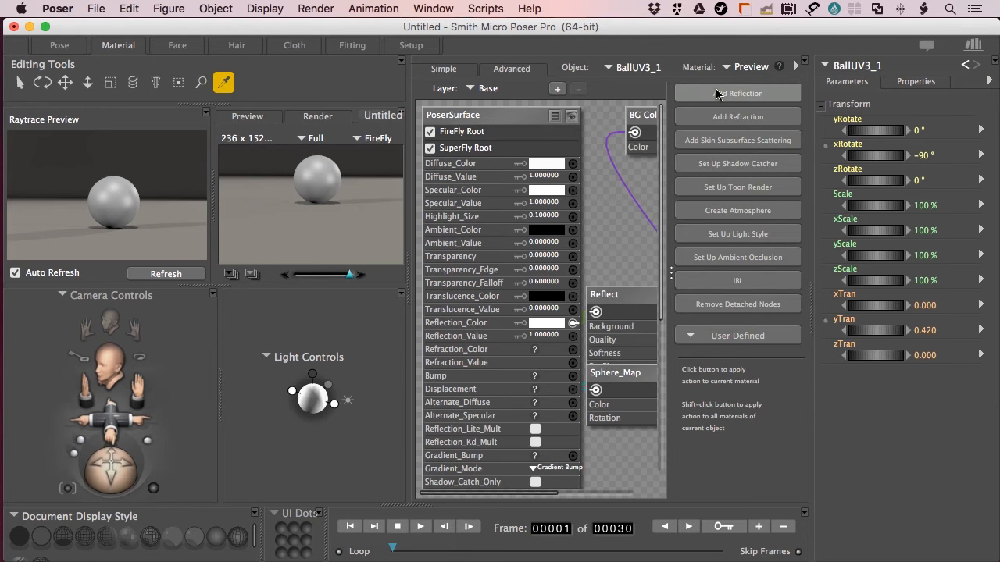
pyautogui.click(670, 273)
# Rearrange the Reflect and Sphere_Map nodes neatly on the node canvas
pyautogui.moveTo(671, 300); pyautogui.dragTo(690, 206)
pyautogui.moveTo(670, 380); pyautogui.dragTo(697, 429)
pyautogui.moveTo(712, 224); pyautogui.dragTo(715, 224)
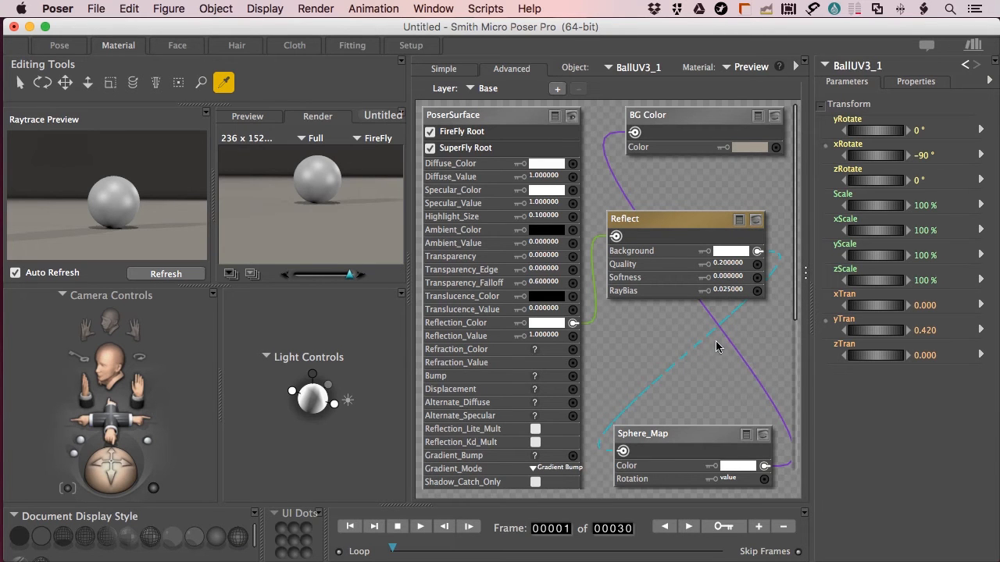
pyautogui.moveTo(641, 436)
pyautogui.mouseDown()
pyautogui.moveTo(688, 426)
pyautogui.moveTo(651, 431)
pyautogui.mouseUp()
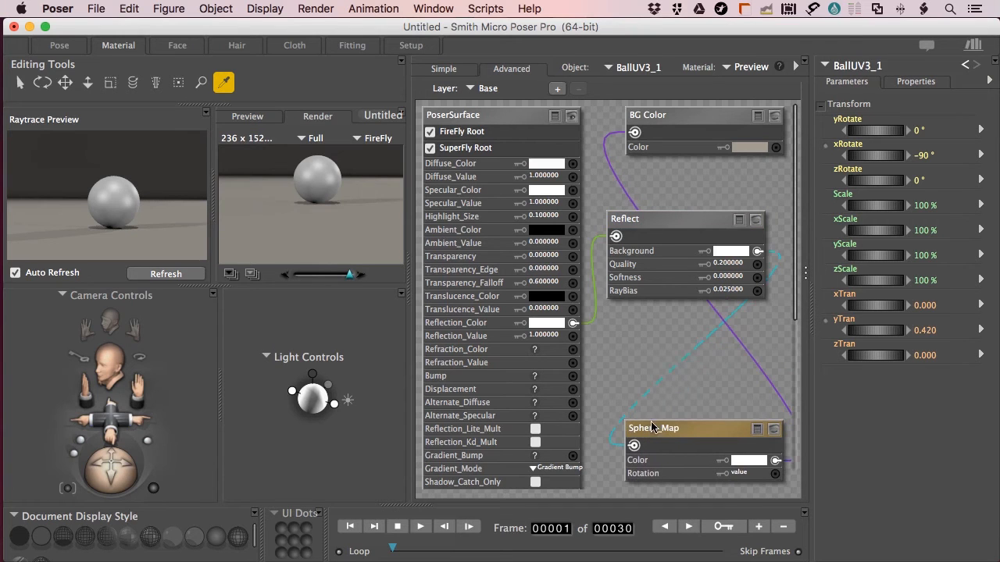
pyautogui.moveTo(638, 213)
pyautogui.mouseDown()
pyautogui.moveTo(634, 231)
pyautogui.moveTo(630, 207)
pyautogui.mouseUp()
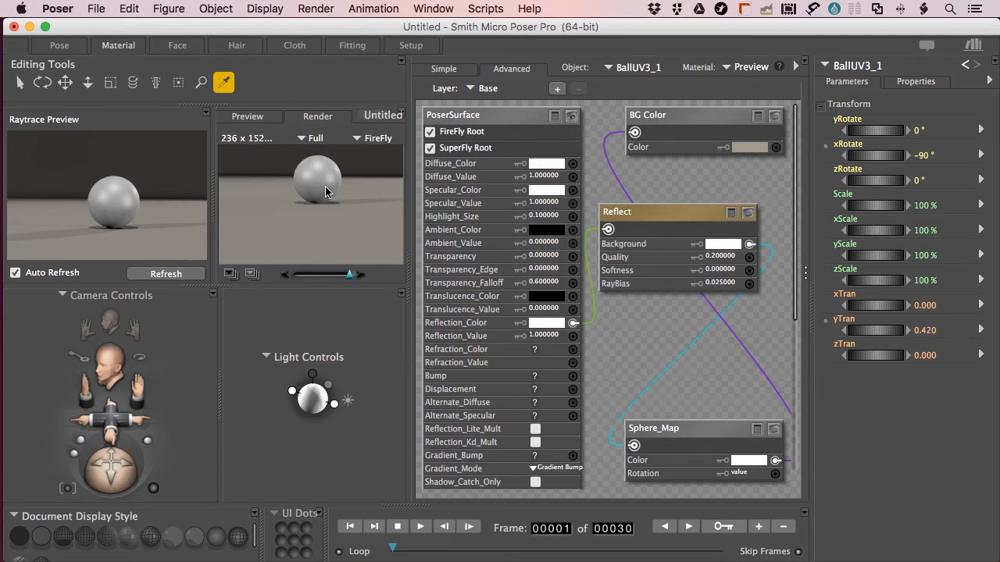
# Switch the render engine from FireFly to SuperFly and render the reflective ball
pyautogui.click(374, 138)
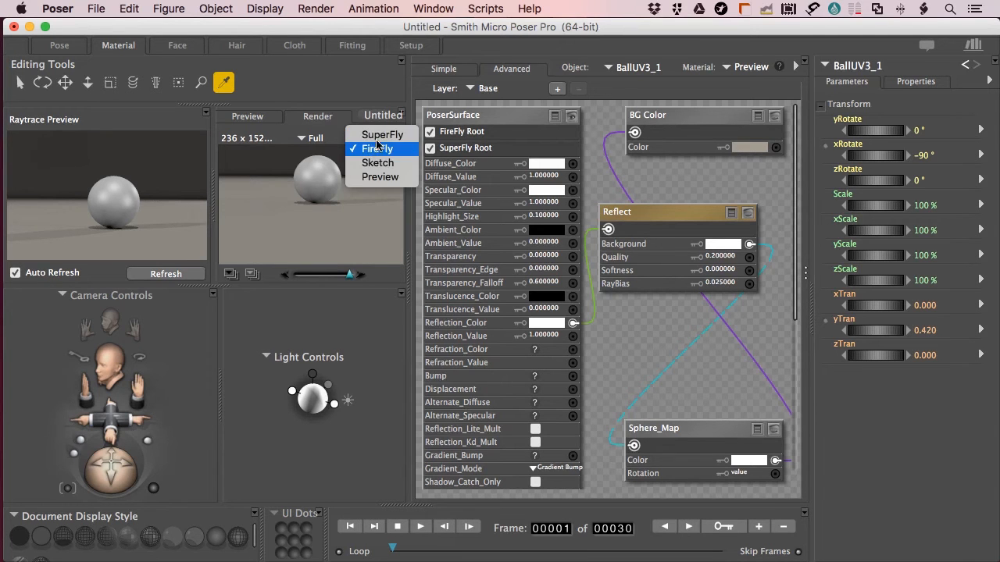
pyautogui.click(378, 136)
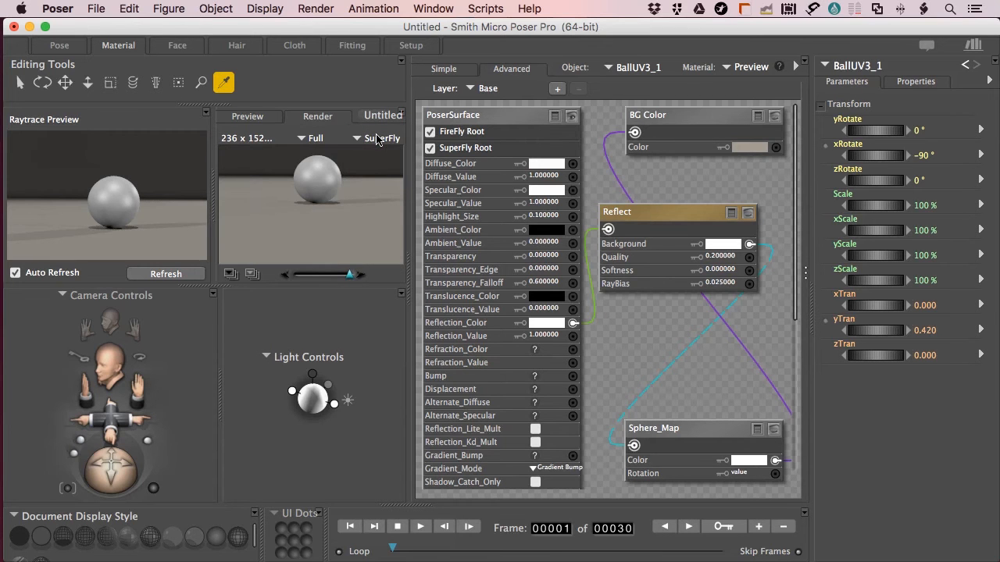
pyautogui.press('super+r')
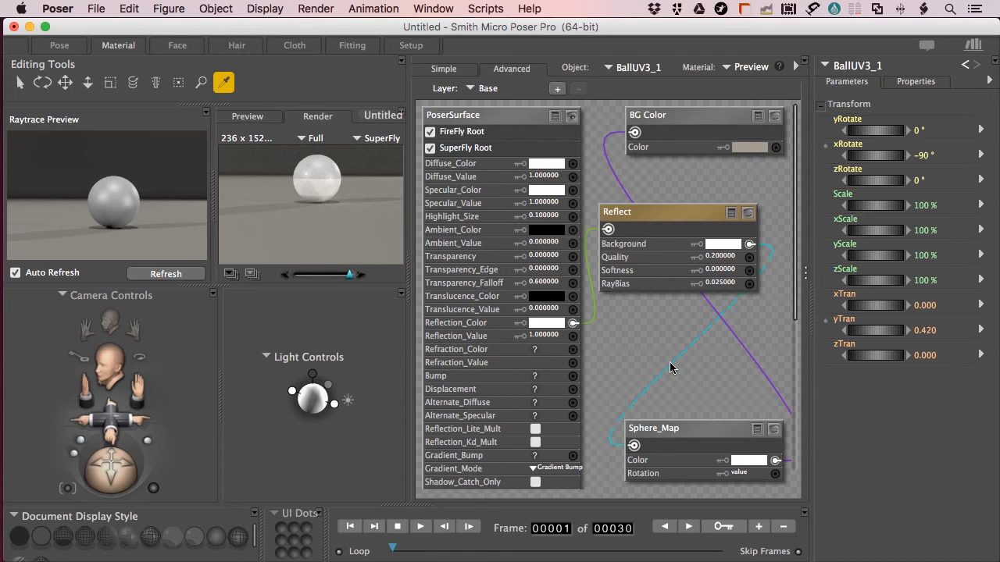
# Disconnect Sphere_Map from Reflect's Background input, refresh the raytrace preview, and re-render the ball
pyautogui.click(749, 247)
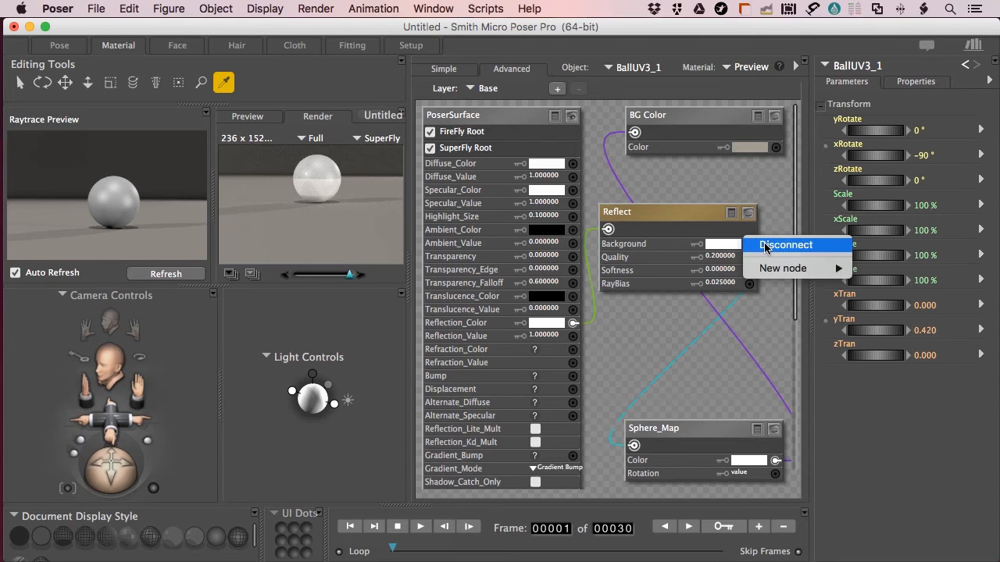
pyautogui.click(764, 246)
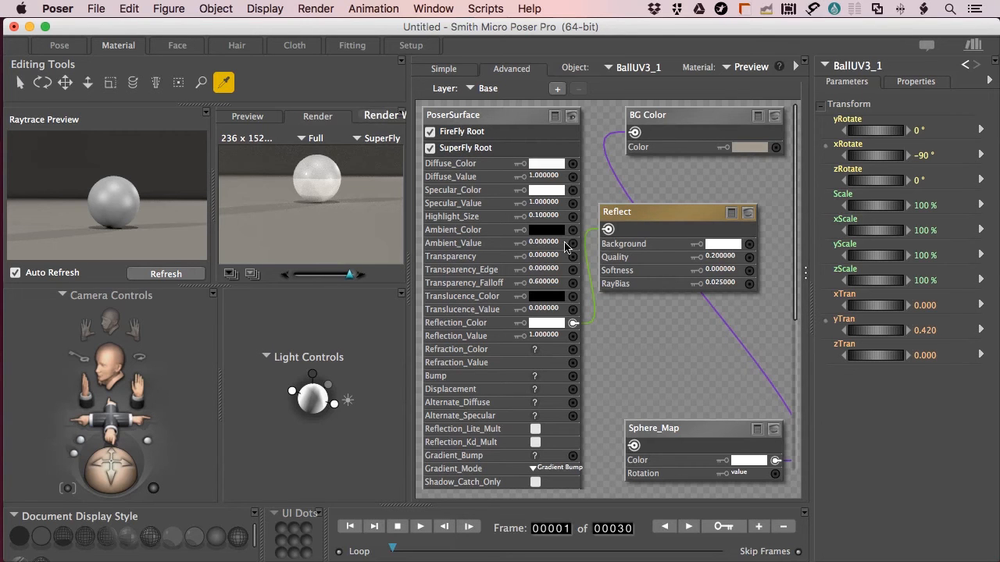
pyautogui.click(168, 274)
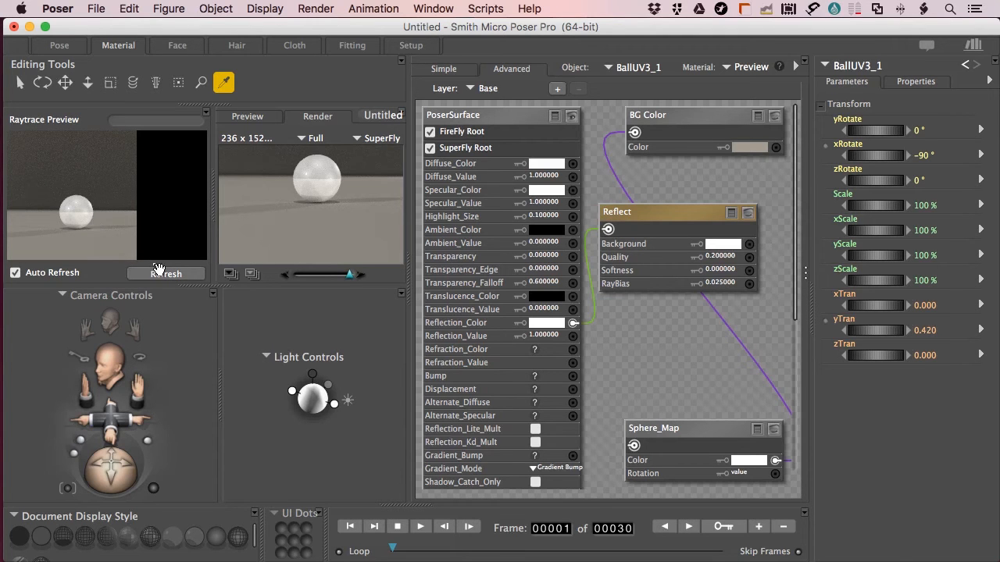
pyautogui.press('super+r')
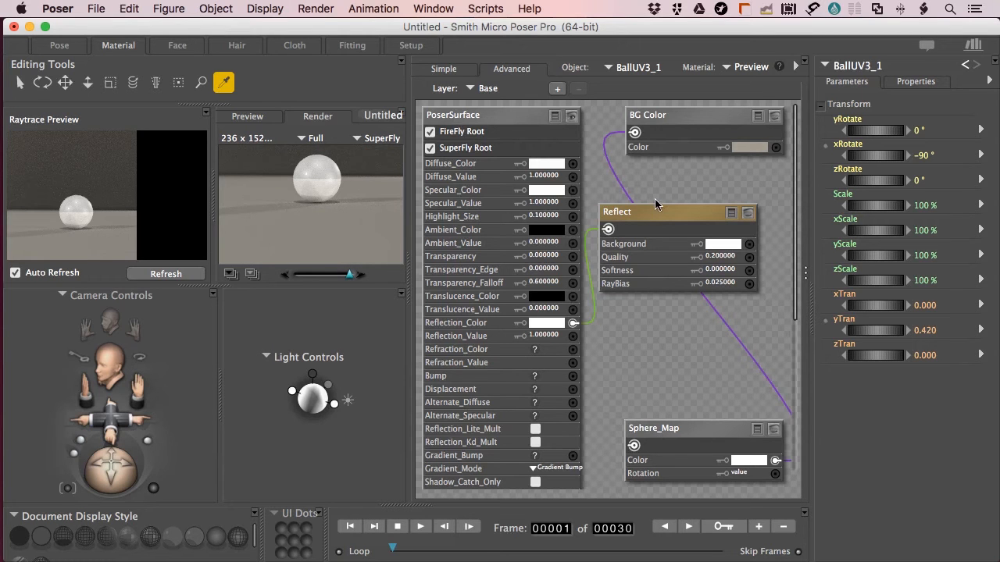
pyautogui.click(59, 45)
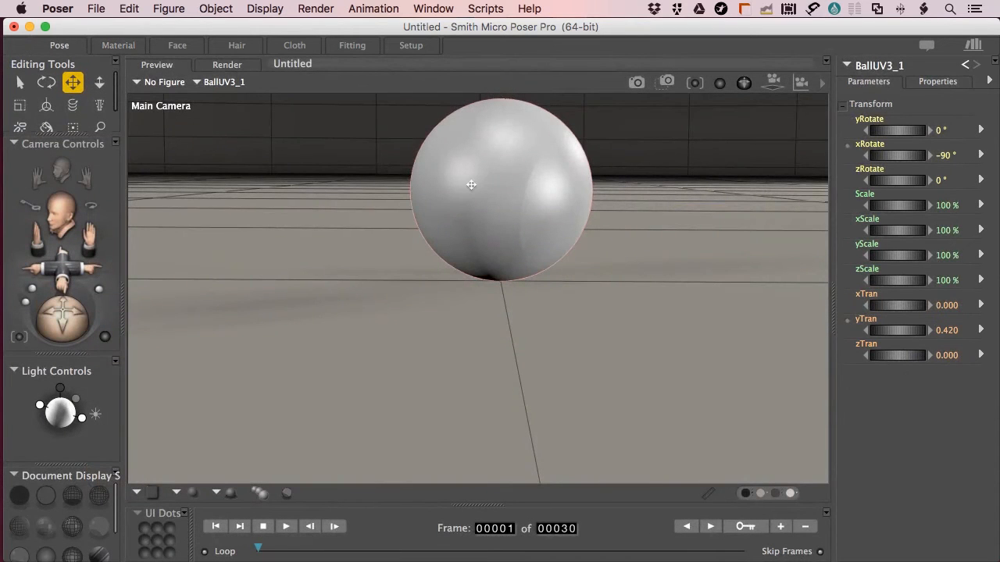
# Delete the ball and open the Poser Originals figure folder in the Library
pyautogui.press('Delete')
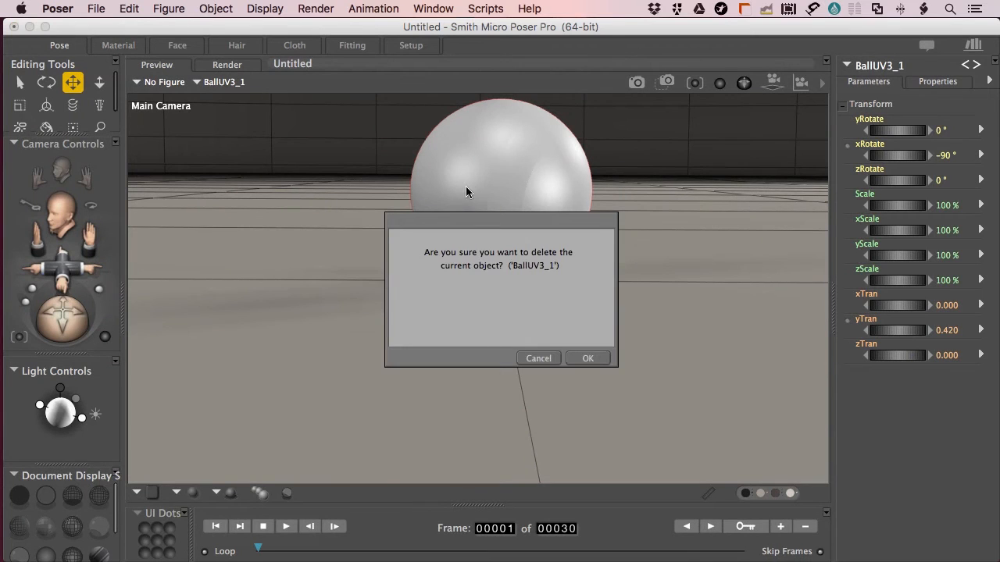
pyautogui.click(588, 358)
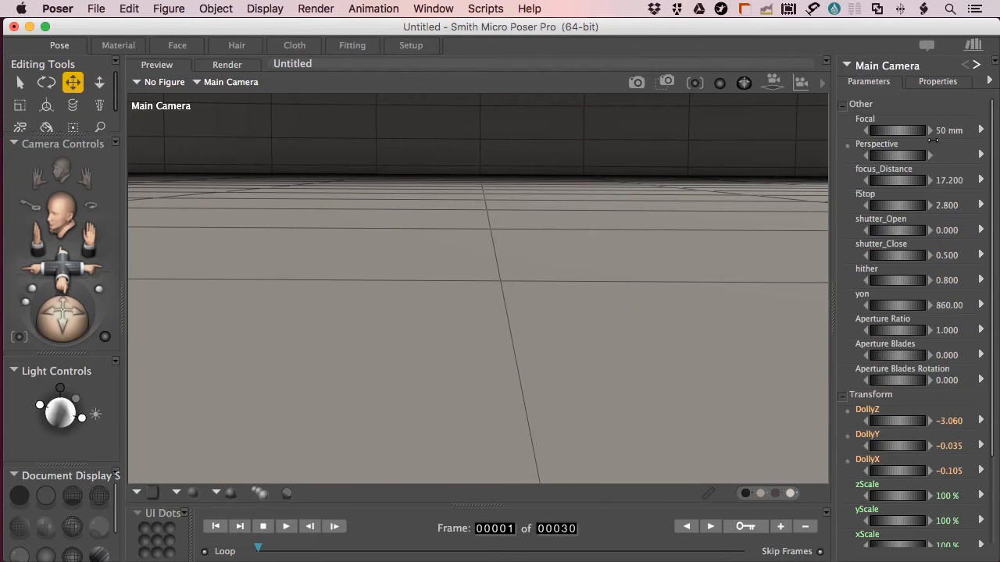
pyautogui.press('super+shift+b')
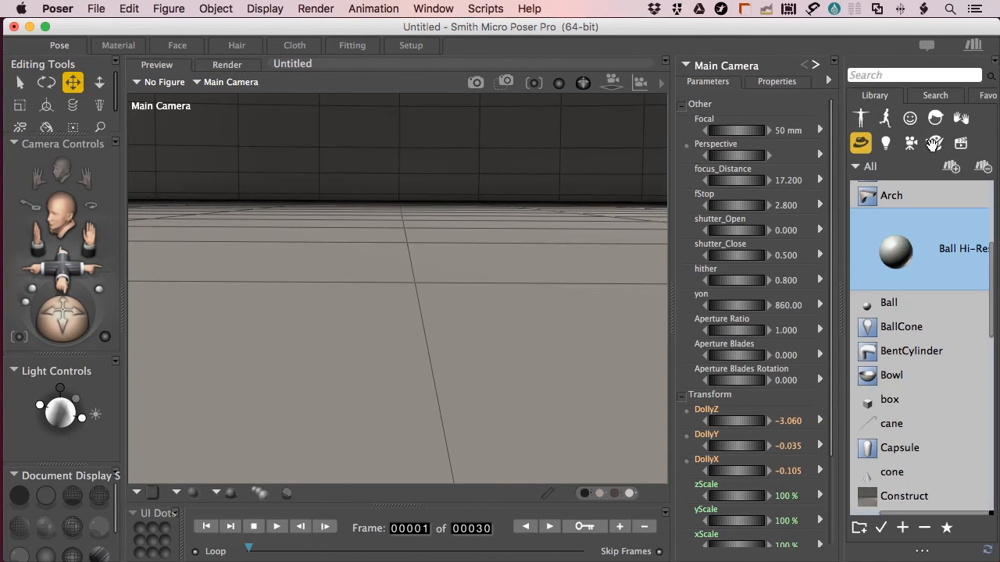
pyautogui.click(863, 117)
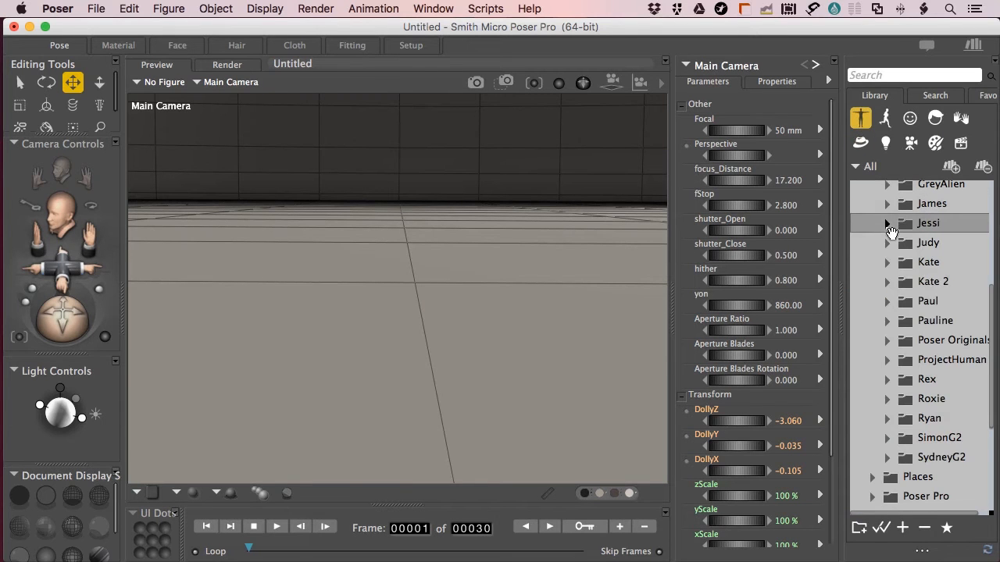
pyautogui.click(887, 344)
pyautogui.click(887, 344)
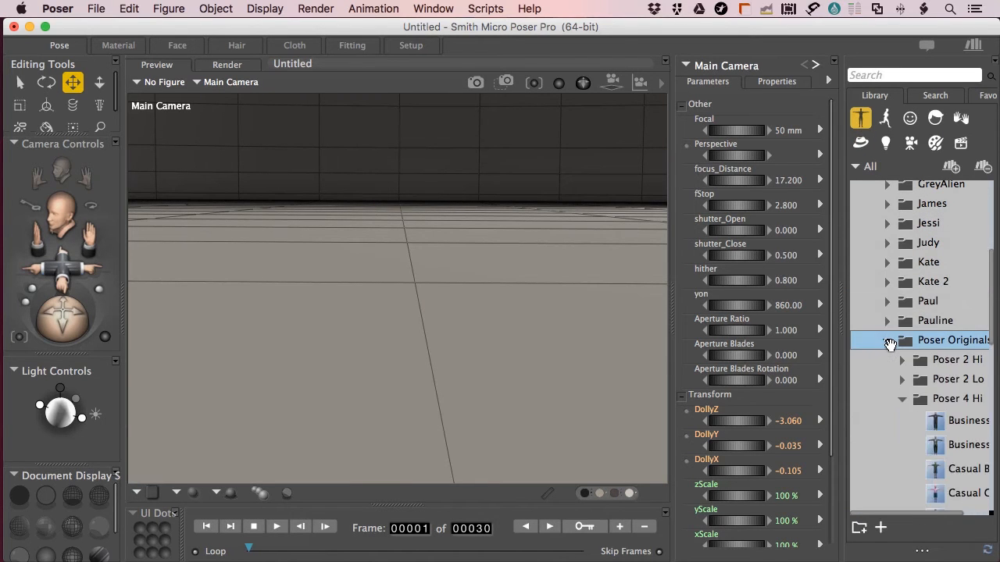
# Load the Business Man figure from Poser 4 Hi and view his face with the Face Camera
pyautogui.click(952, 421)
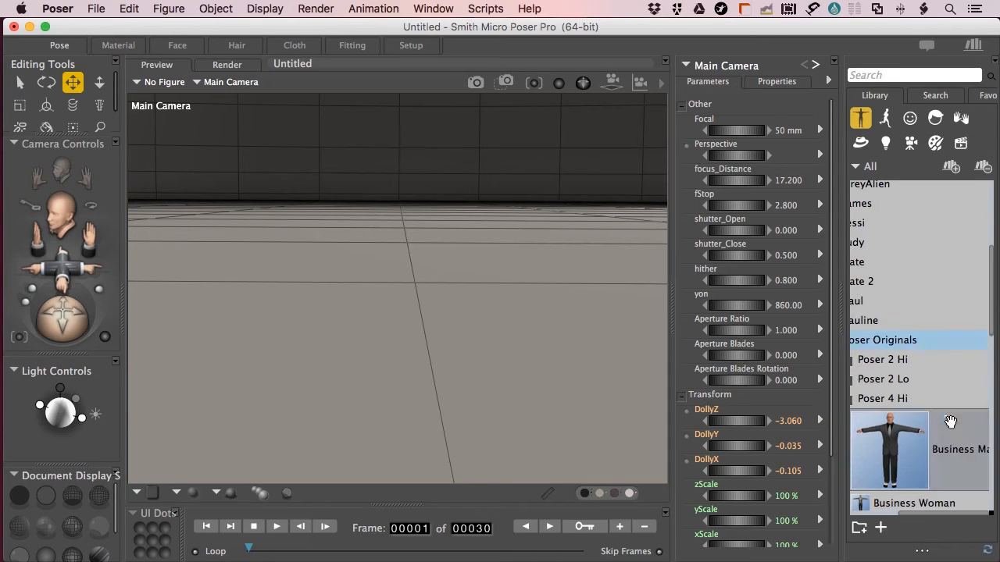
pyautogui.doubleClick(896, 437)
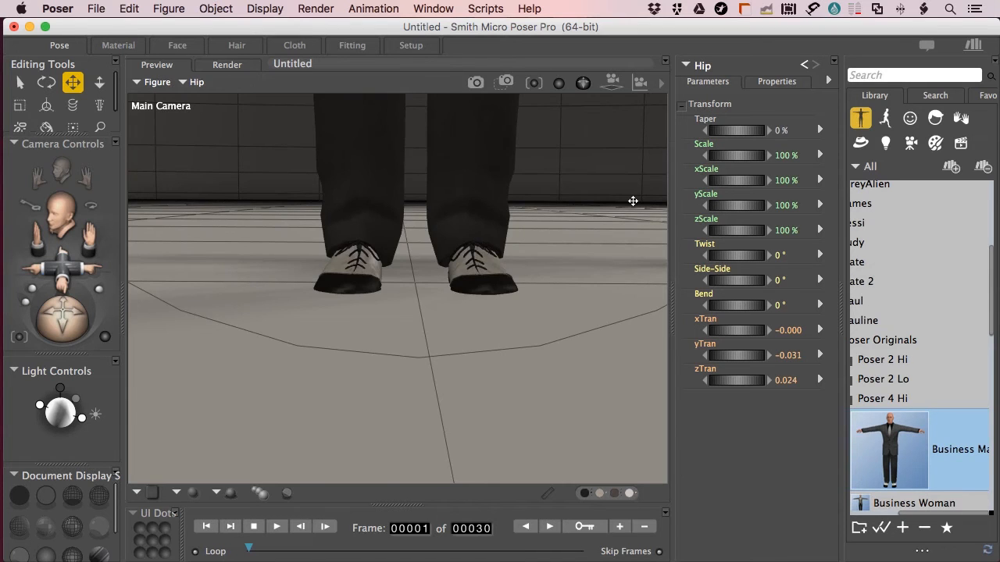
pyautogui.press('super+equal')
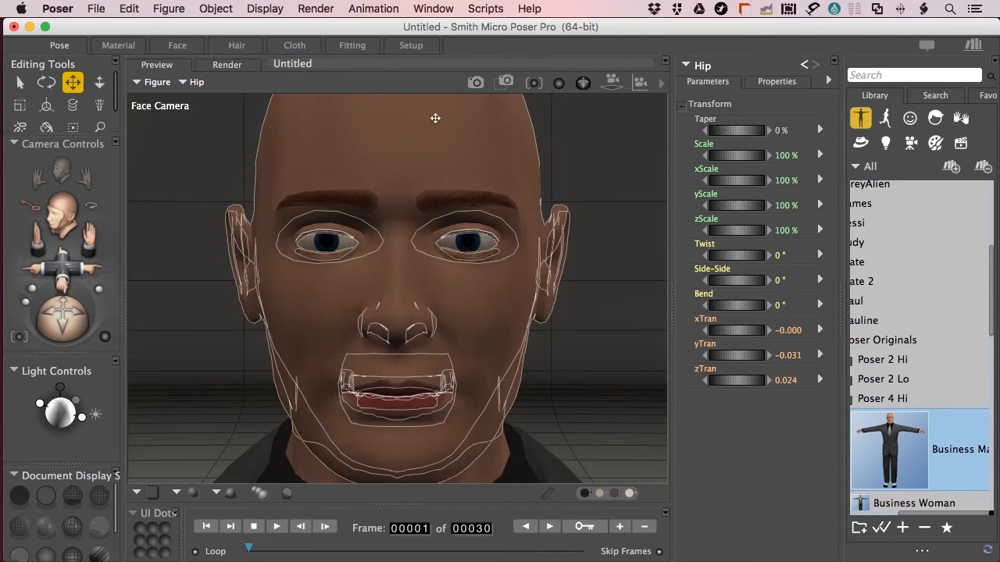
pyautogui.click(227, 66)
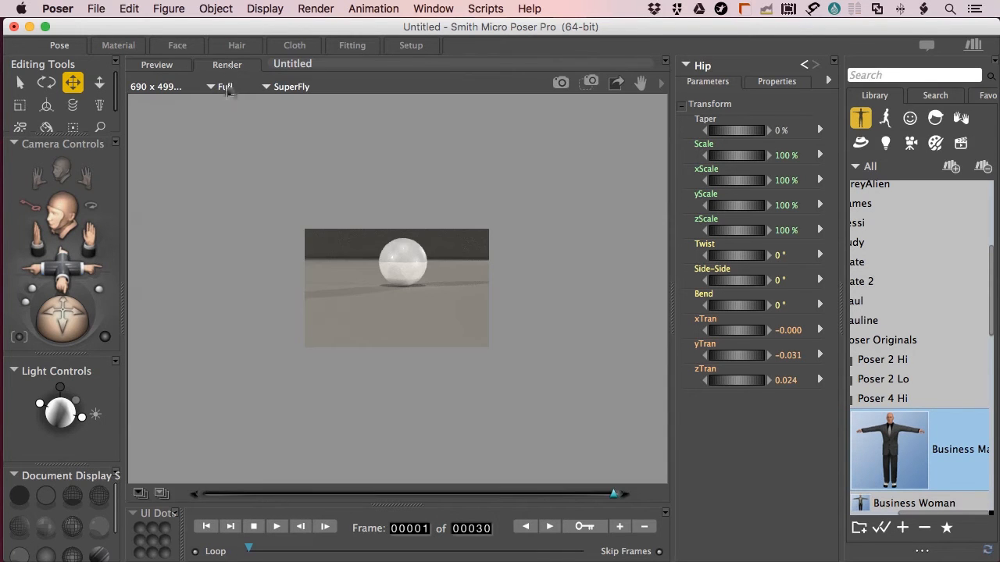
# Render the Business Man's face with FireFly, then switch to the Material room
pyautogui.click(286, 88)
pyautogui.click(285, 97)
pyautogui.press('super+r')
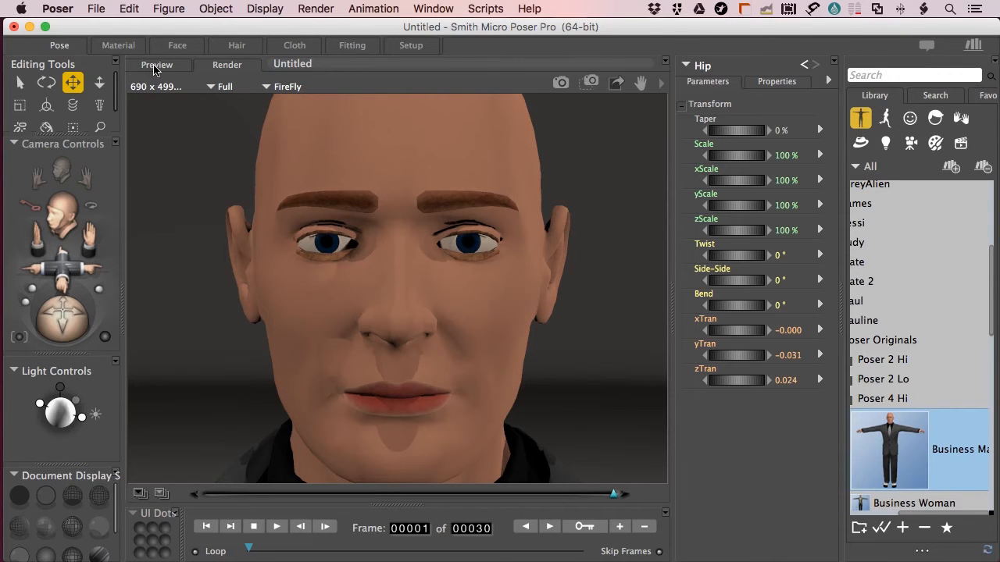
pyautogui.click(118, 47)
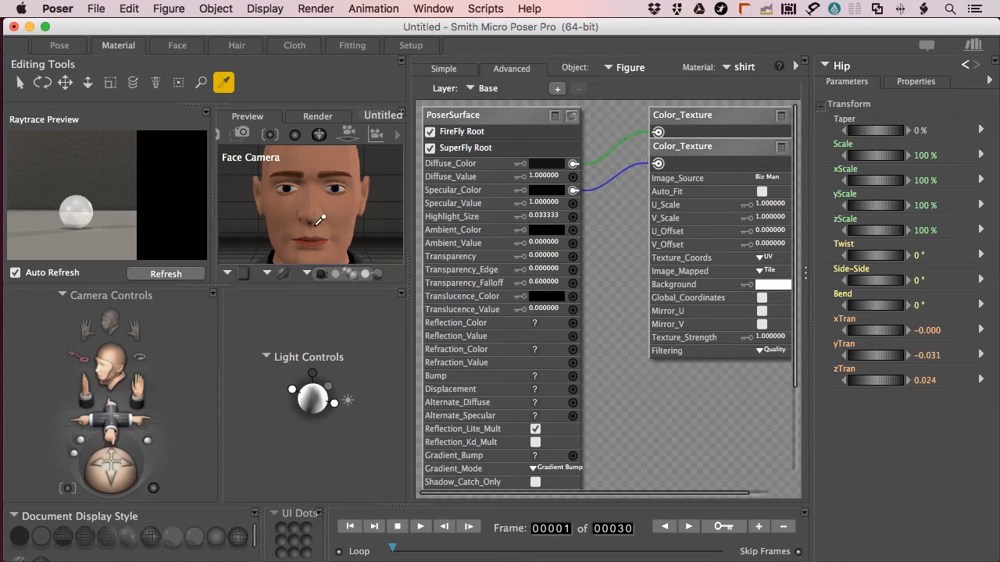
# Switch to the skin material and move the second Color_Texture node, previewing its texture
pyautogui.click(726, 68)
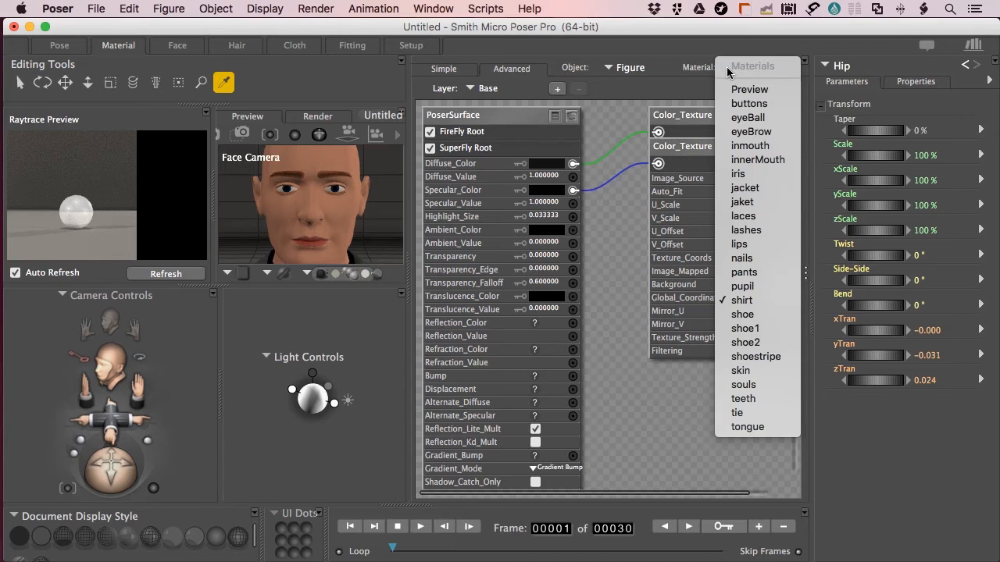
pyautogui.click(741, 372)
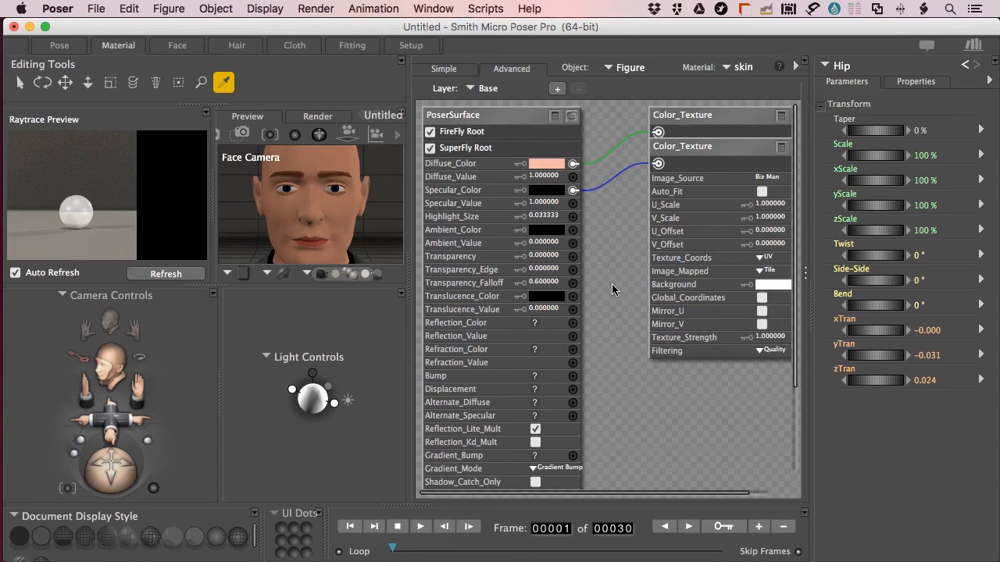
pyautogui.moveTo(726, 141); pyautogui.dragTo(706, 215)
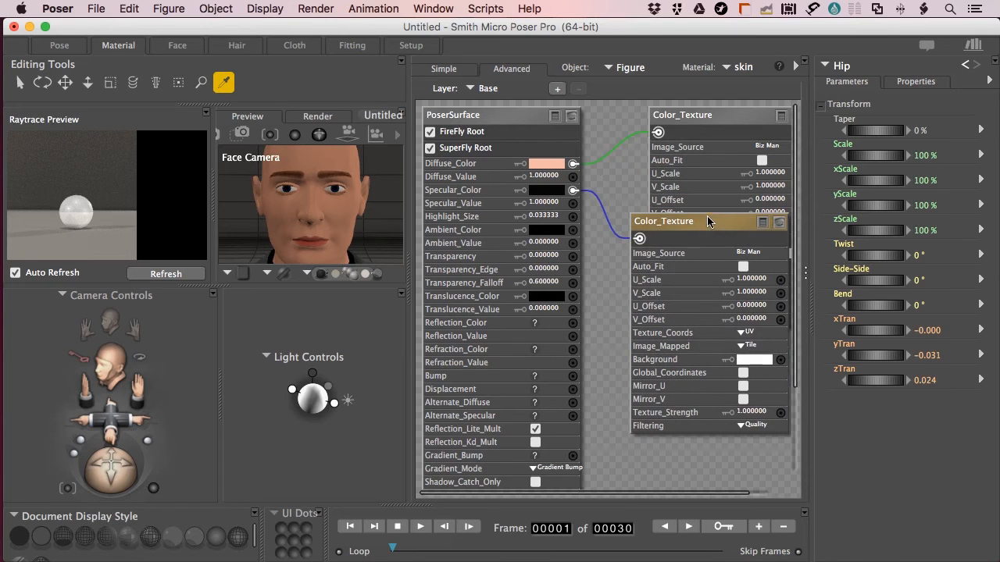
pyautogui.click(779, 224)
pyautogui.moveTo(701, 227); pyautogui.dragTo(683, 116)
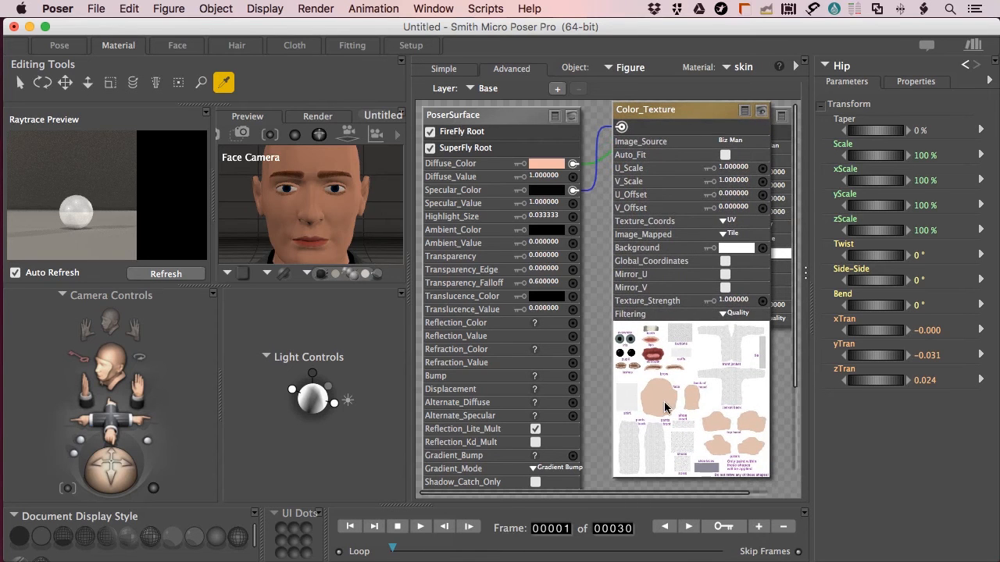
# Spread the two Color_Texture nodes apart with their parameters and previews collapsed
pyautogui.moveTo(692, 131); pyautogui.dragTo(693, 196)
pyautogui.click(748, 196)
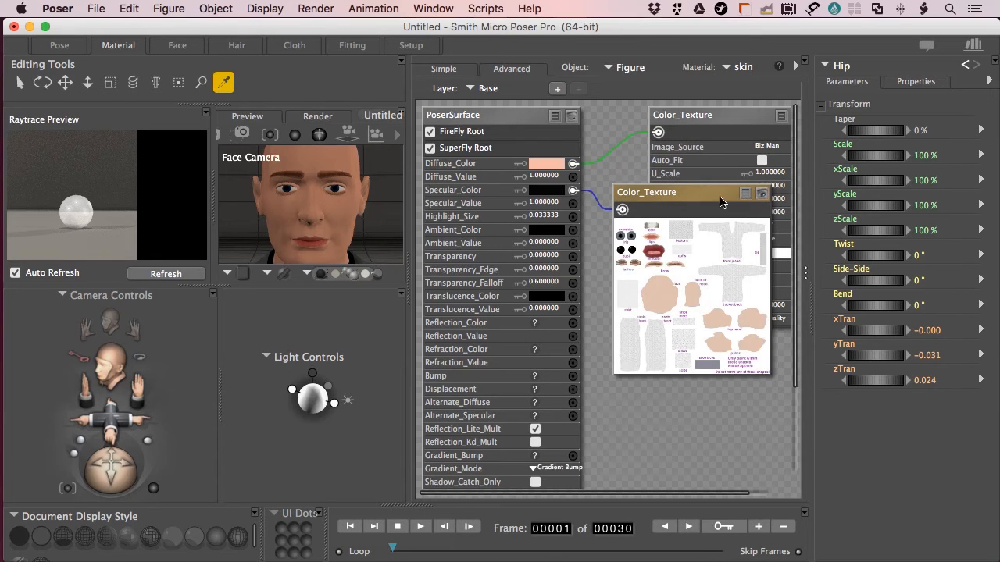
pyautogui.moveTo(698, 196); pyautogui.dragTo(679, 376)
pyautogui.click(763, 226)
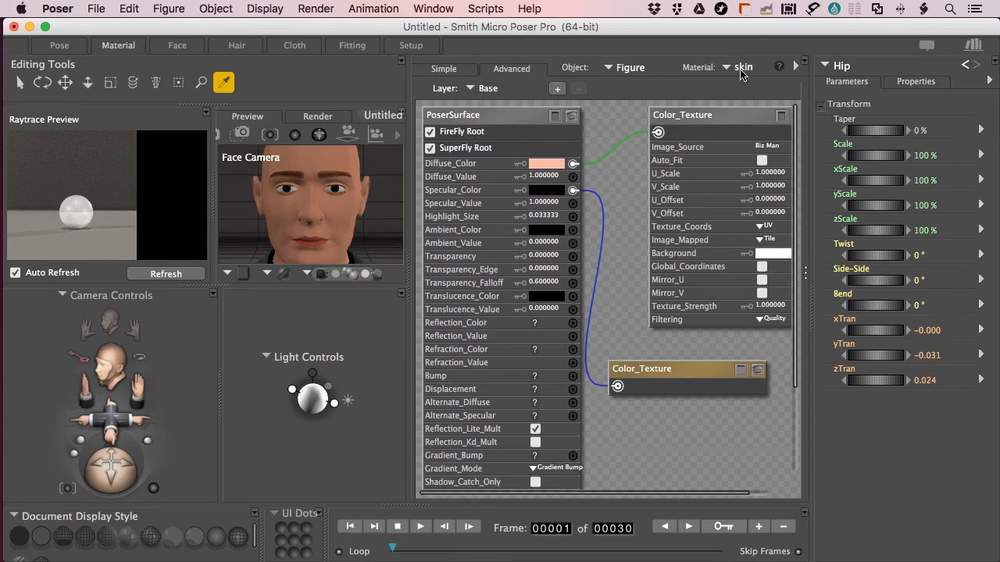
pyautogui.moveTo(690, 375); pyautogui.dragTo(724, 359)
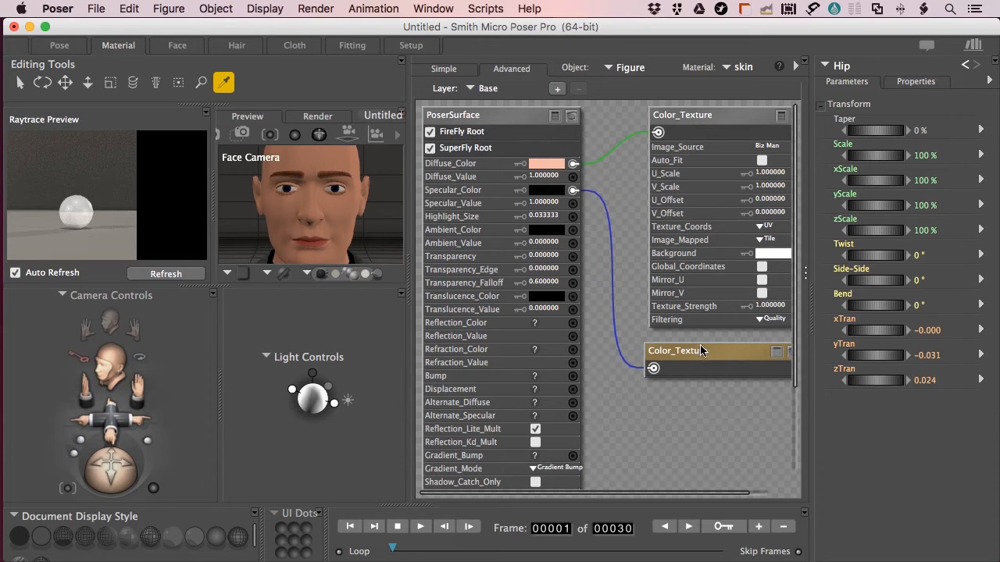
pyautogui.click(807, 276)
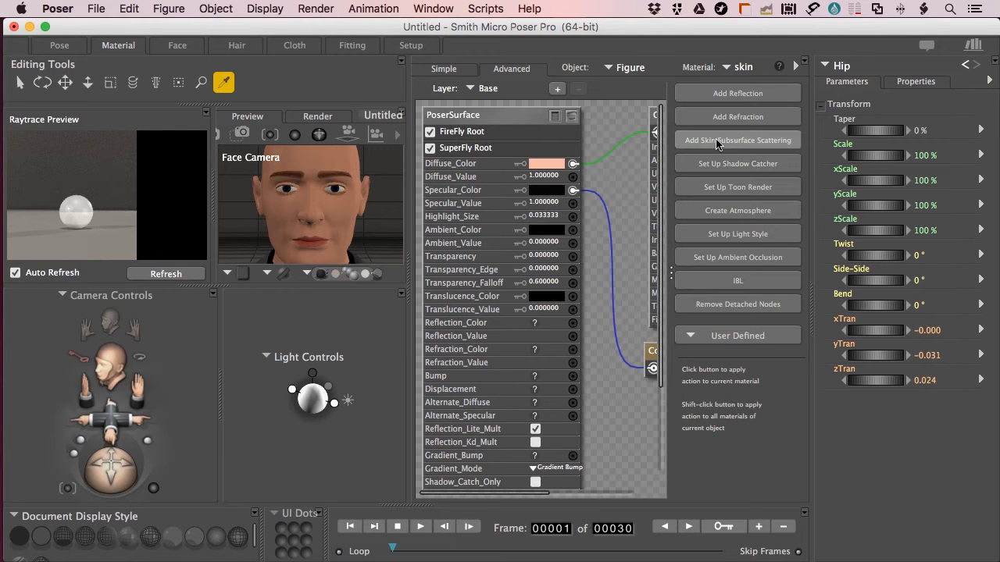
# Add Skin Subsurface Scattering to the skin, place the Subsurface Skin node, and render the face
pyautogui.click(718, 143)
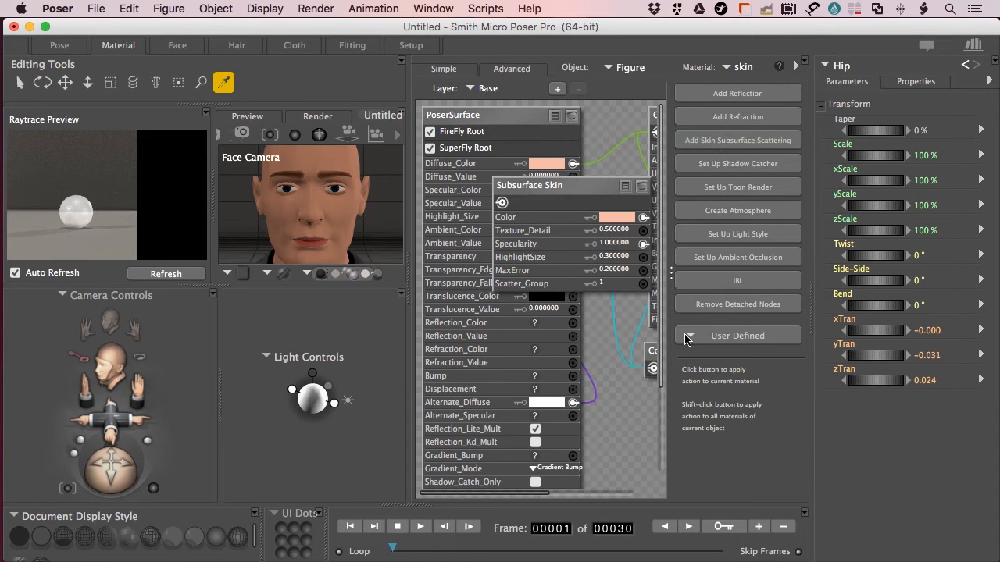
pyautogui.click(672, 276)
pyautogui.click(593, 187)
pyautogui.moveTo(593, 191); pyautogui.dragTo(733, 253)
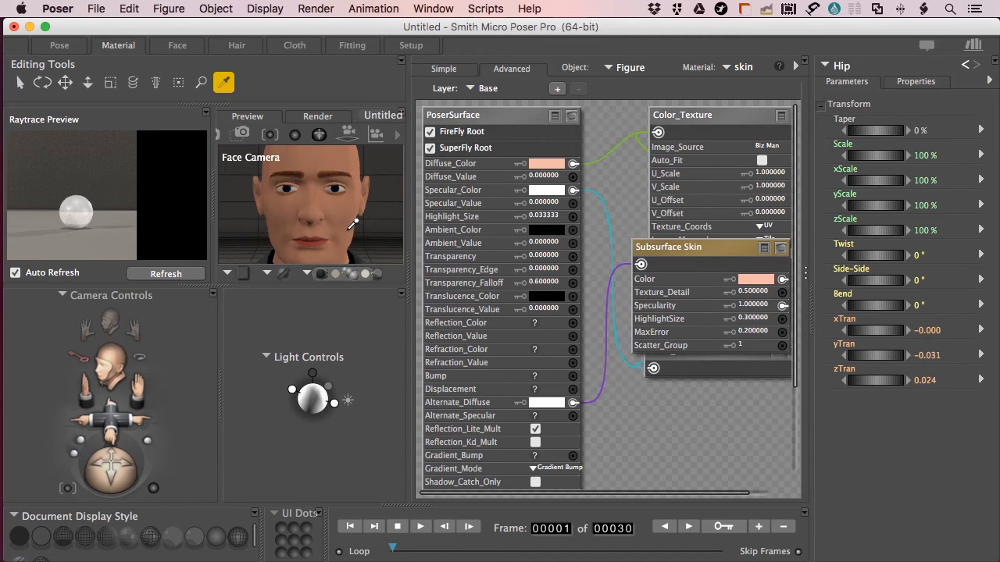
pyautogui.press('super+r')
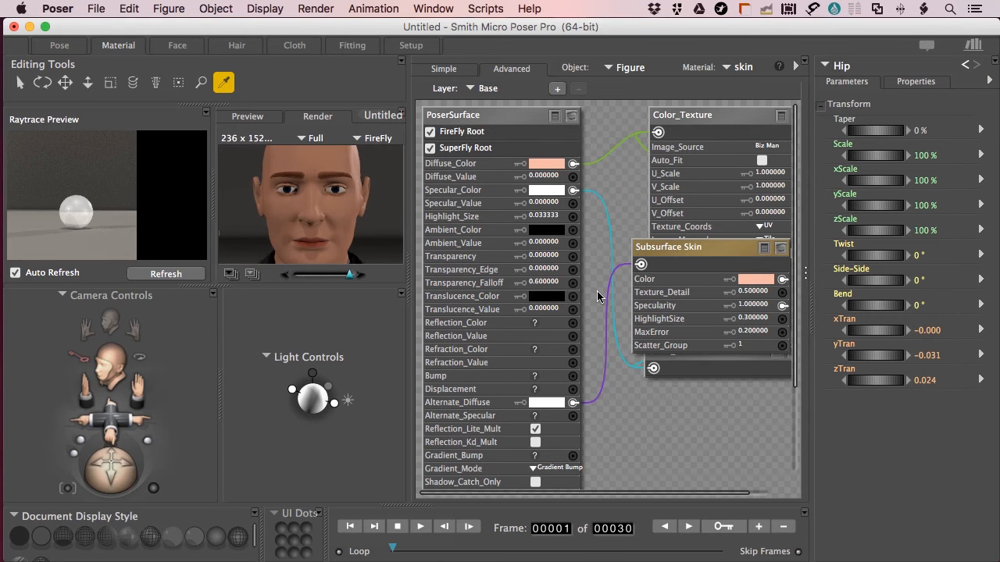
pyautogui.click(88, 82)
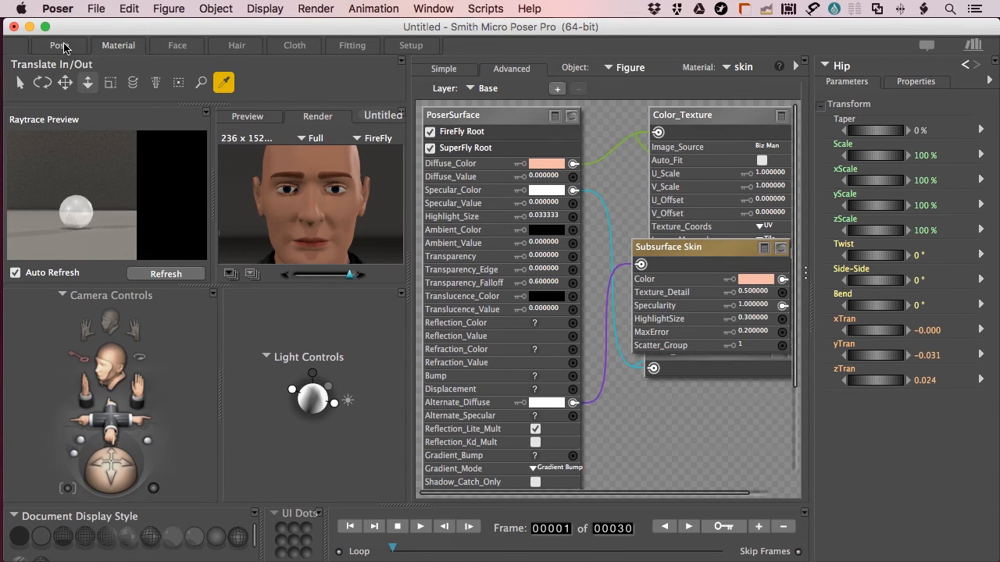
# Render the full-size face with subsurface skin from the Pose room, then return to the Material room
pyautogui.click(60, 45)
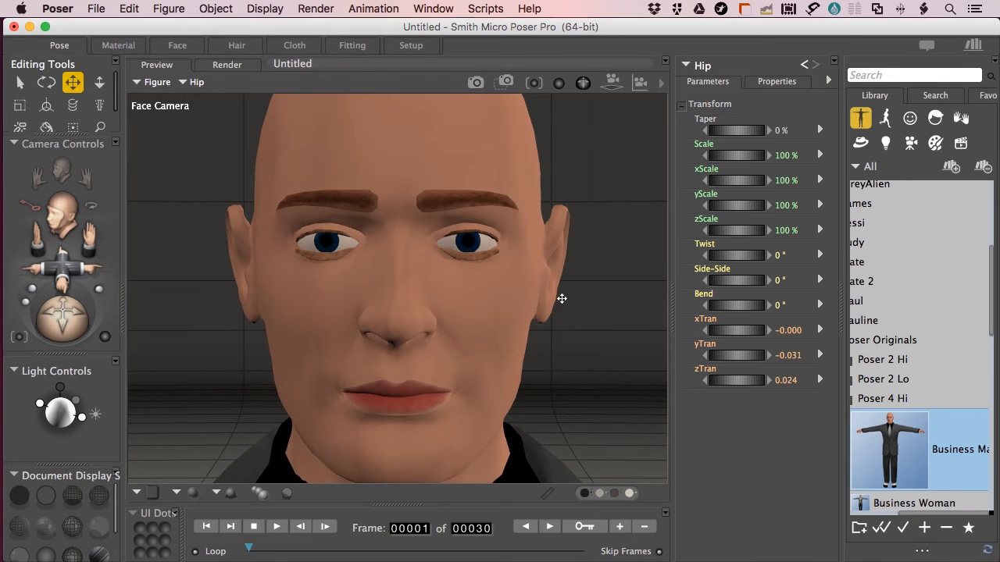
pyautogui.press('super+r')
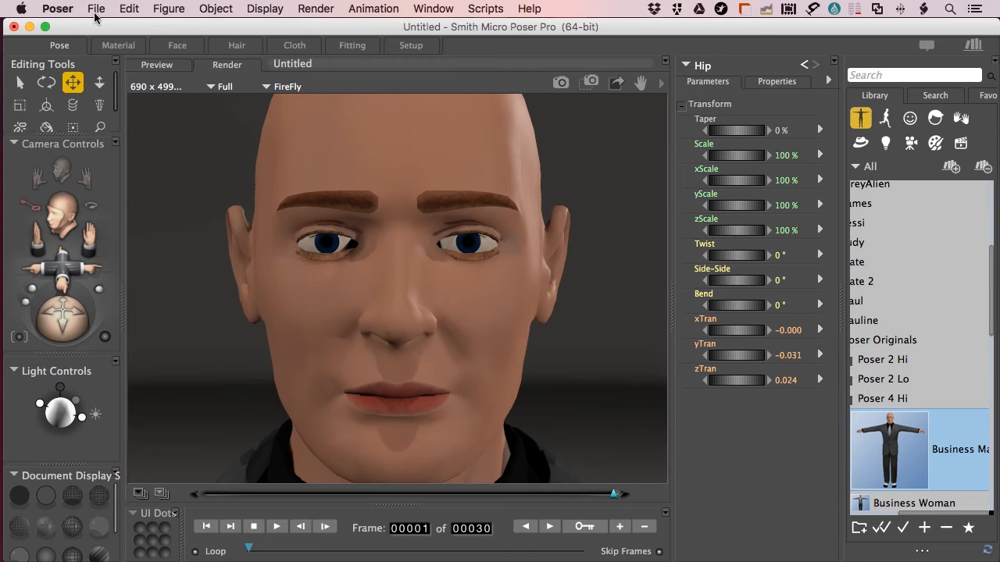
pyautogui.click(116, 47)
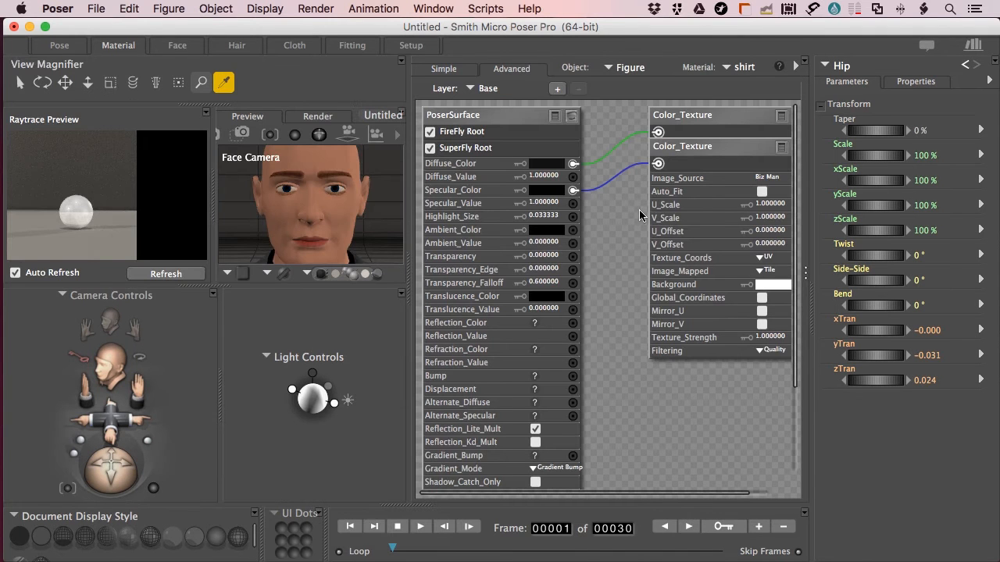
# Add a reflection setup (Reflect, Sphere_Map, BG Color) to the eyeBall material
pyautogui.click(734, 67)
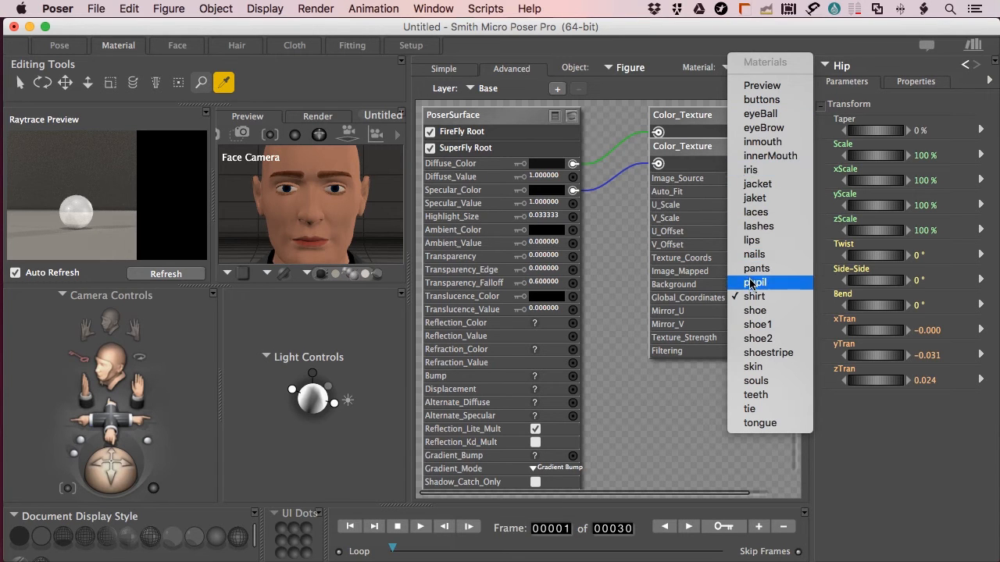
pyautogui.click(760, 113)
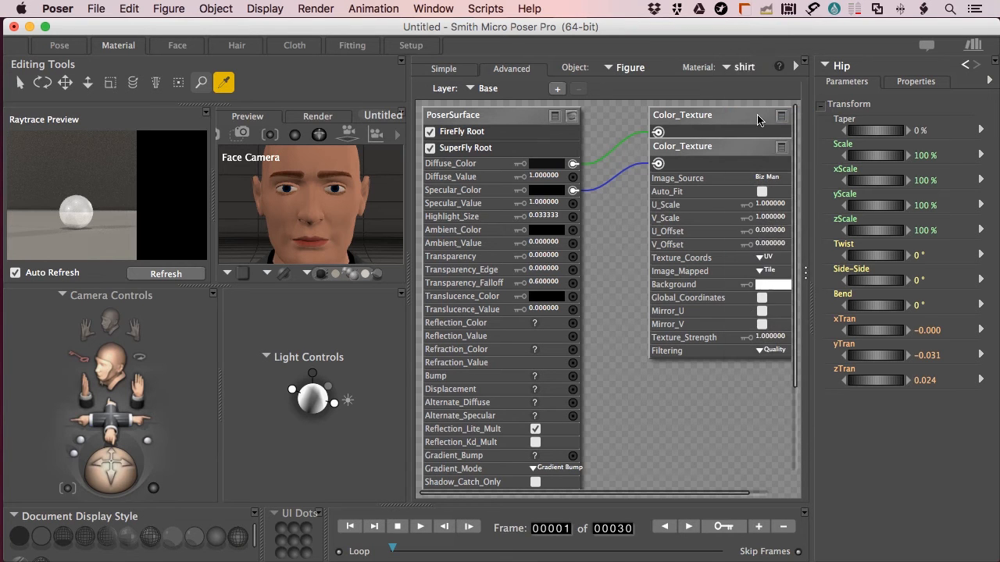
pyautogui.click(806, 278)
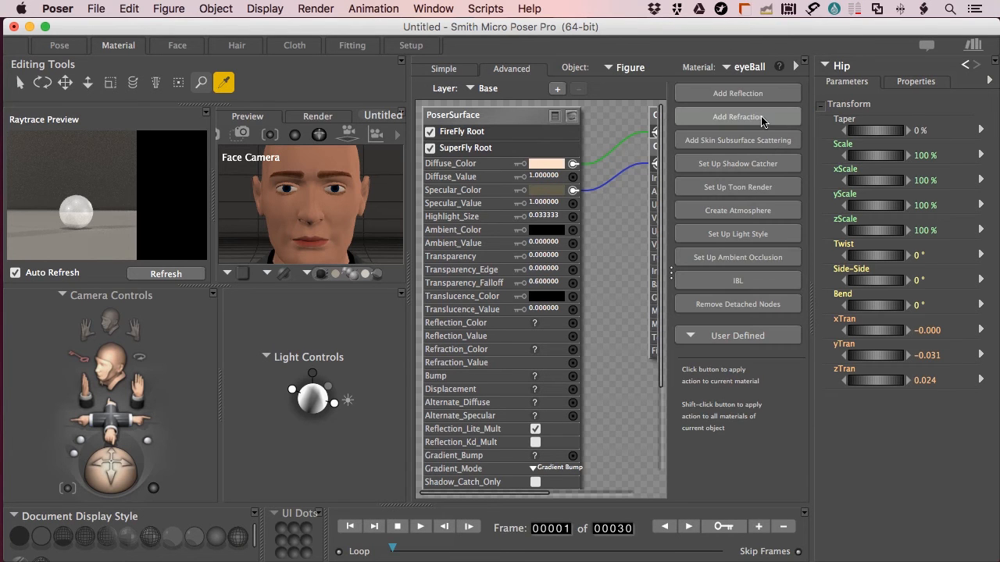
pyautogui.click(739, 94)
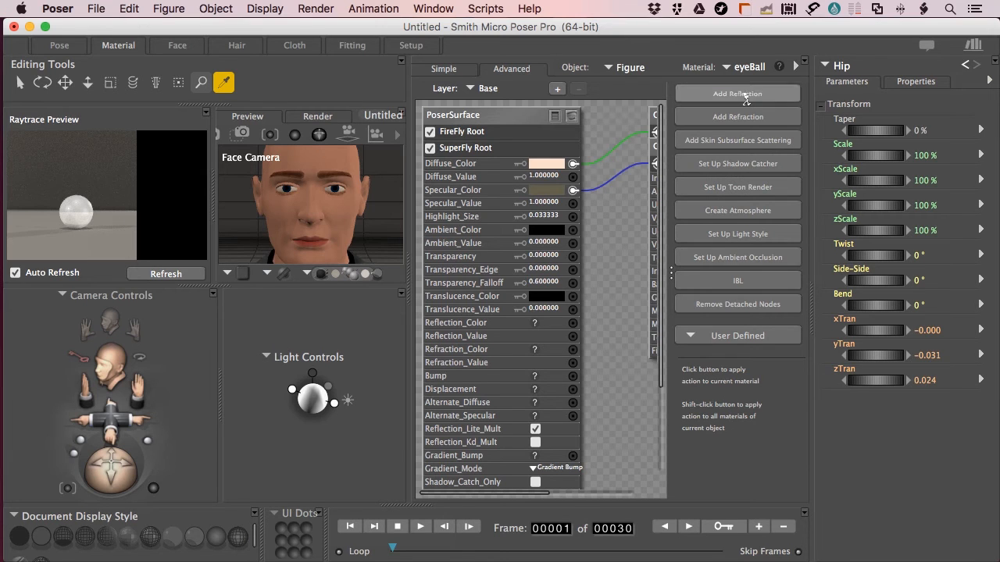
# Move the Reflect node beside BG Color, refresh the raytrace preview, and render the face
pyautogui.click(670, 277)
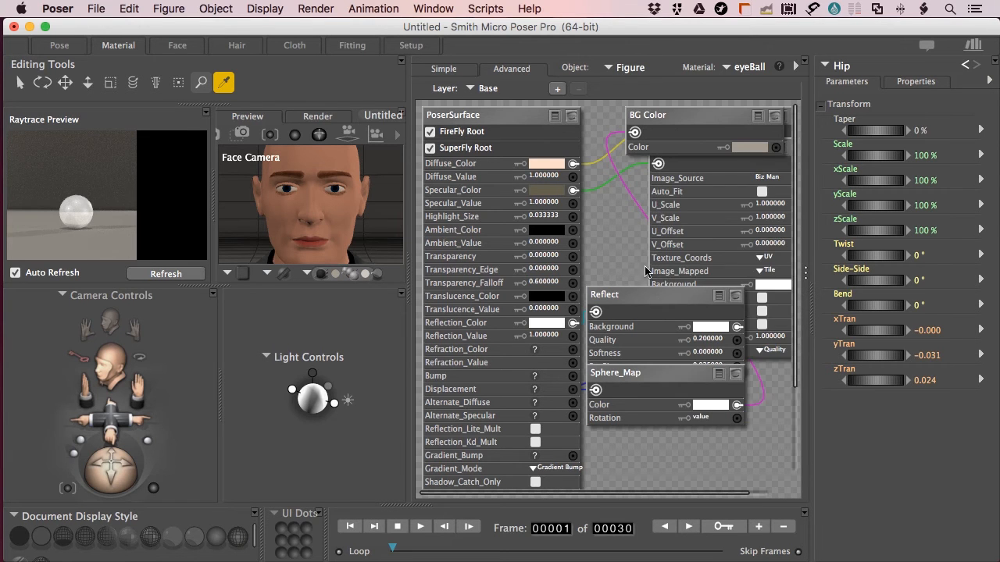
pyautogui.moveTo(640, 299); pyautogui.dragTo(684, 262)
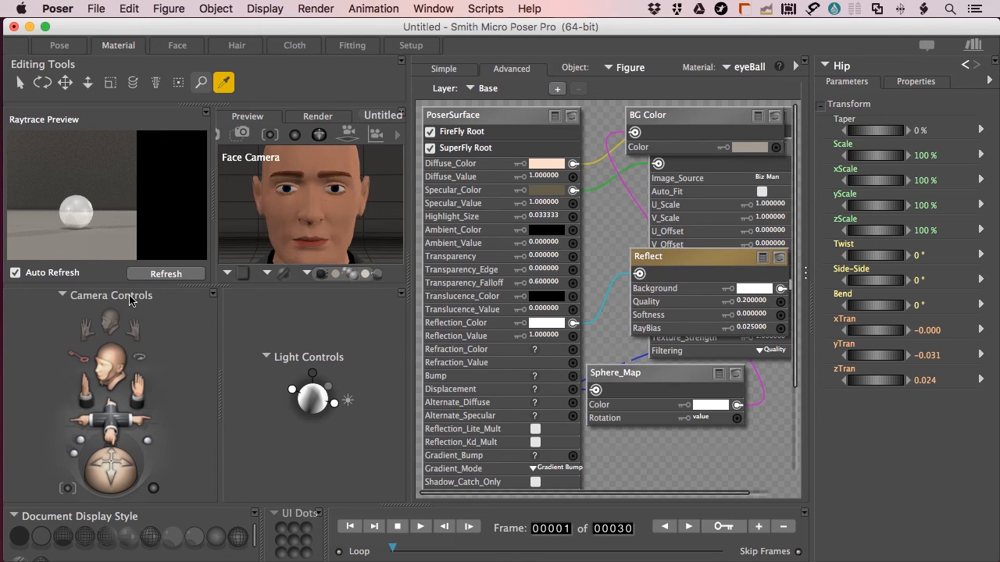
pyautogui.click(172, 278)
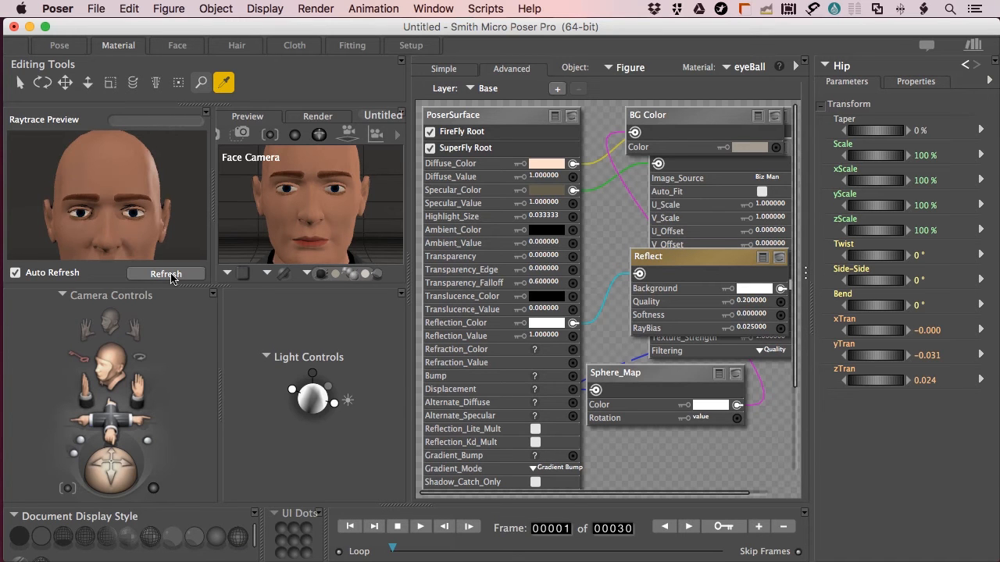
pyautogui.press('super+r')
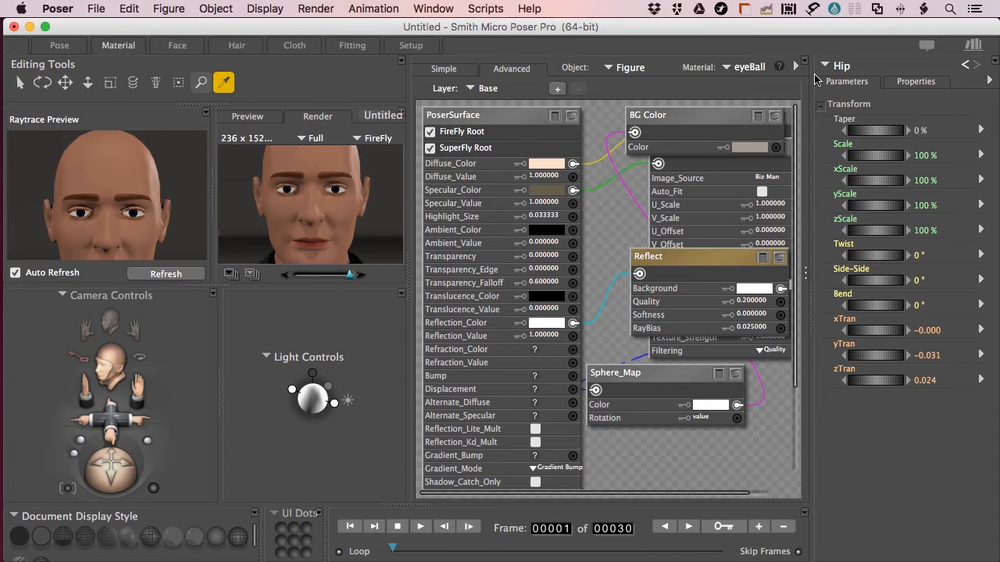
# Add a Wacros reflection setup to the iris material and render to check it
pyautogui.click(742, 68)
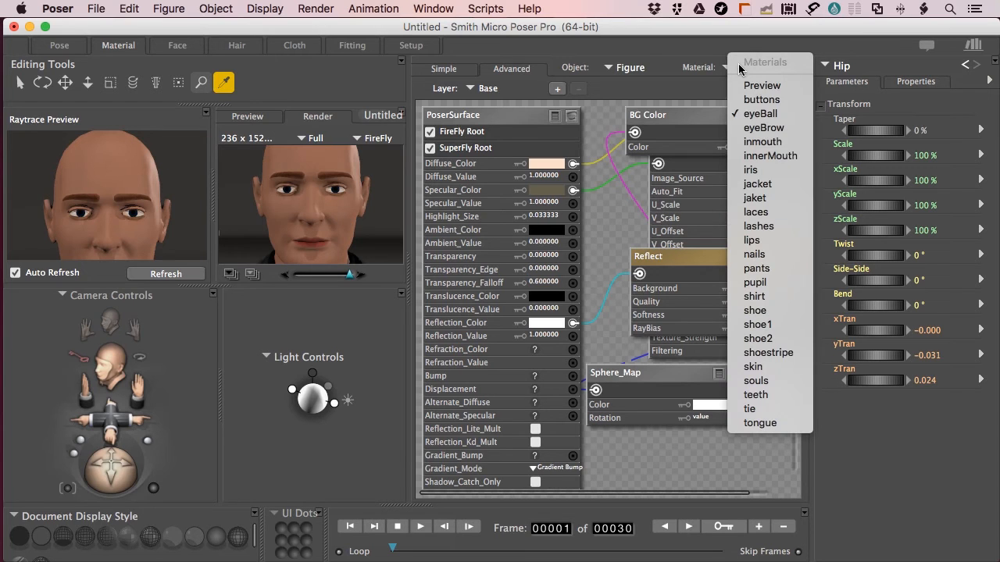
pyautogui.click(751, 170)
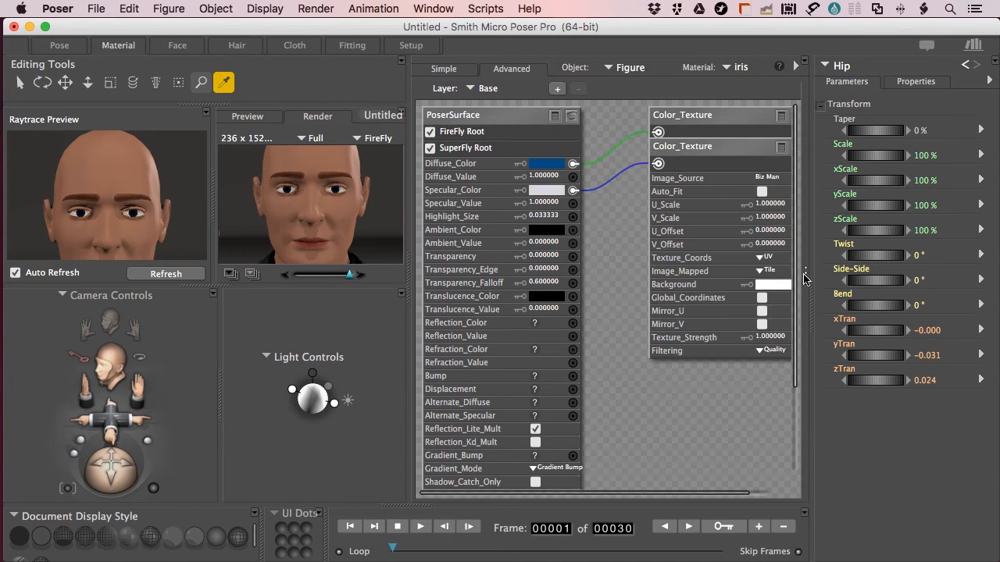
pyautogui.click(804, 275)
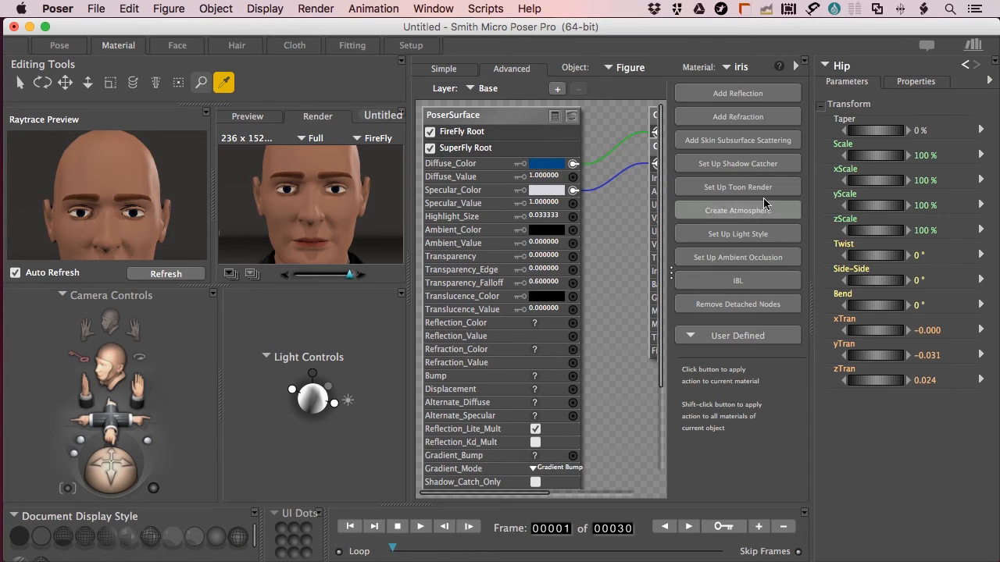
pyautogui.click(733, 93)
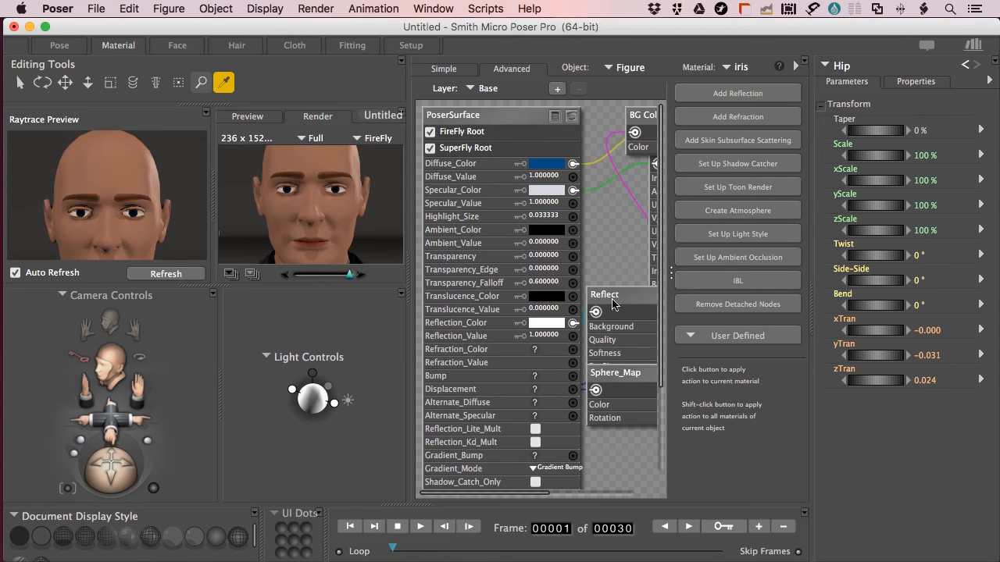
pyautogui.press('super+r')
# Switch the render engine from FireFly to SuperFly, render the face, and refresh the preview
pyautogui.click(374, 146)
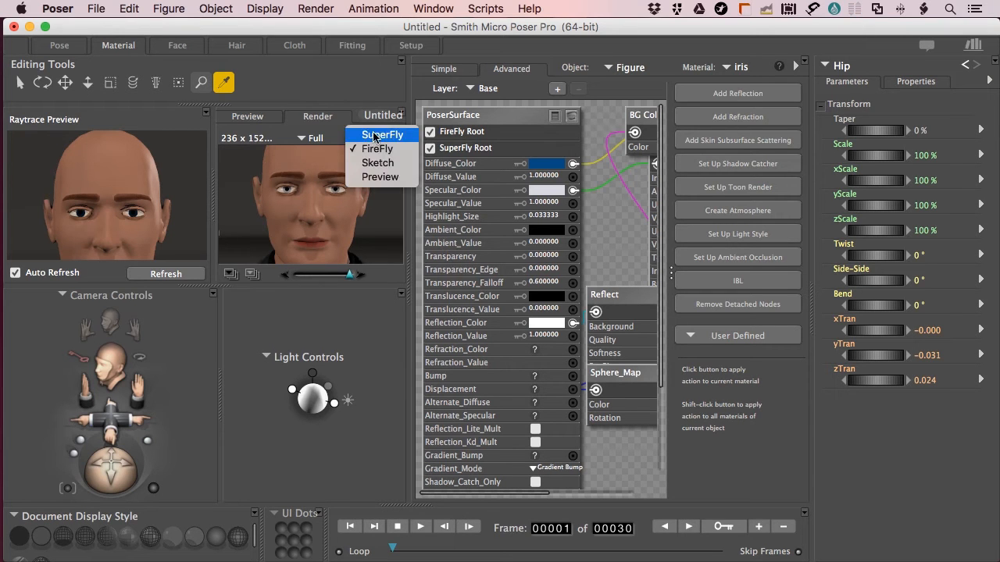
pyautogui.click(376, 135)
pyautogui.press('super+r')
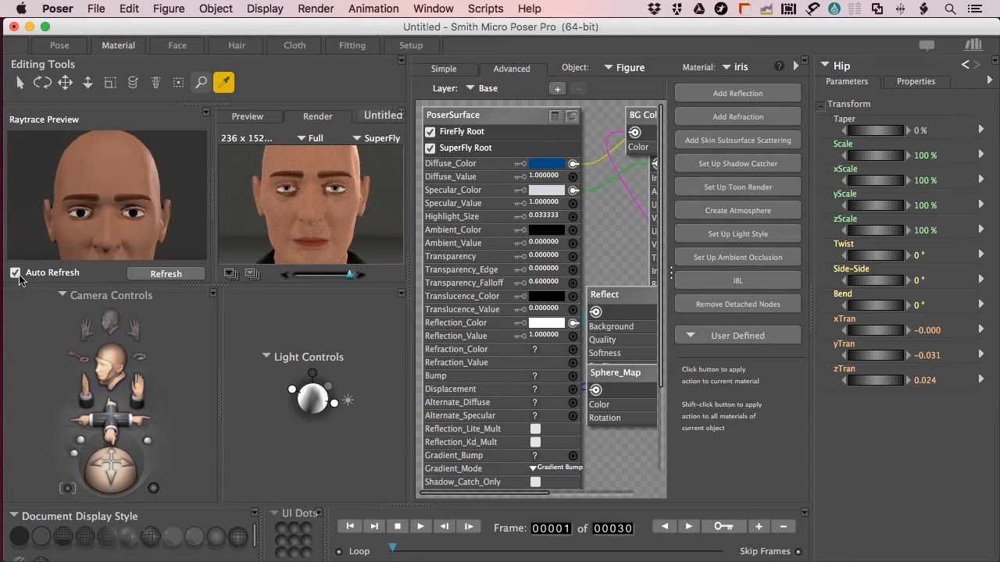
pyautogui.click(167, 276)
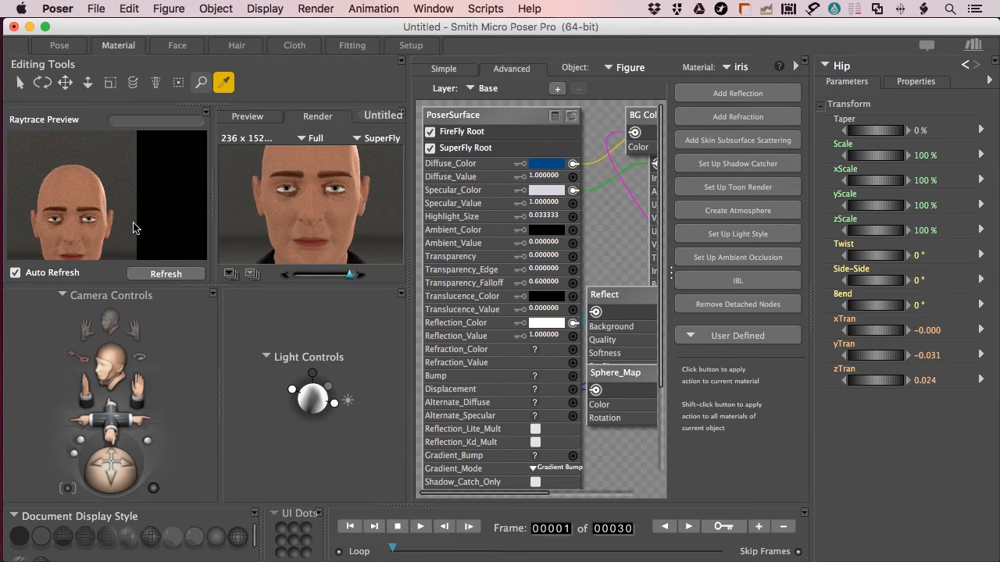
# Render the Face Camera view full size in SuperFly from the Pose room
pyautogui.click(61, 46)
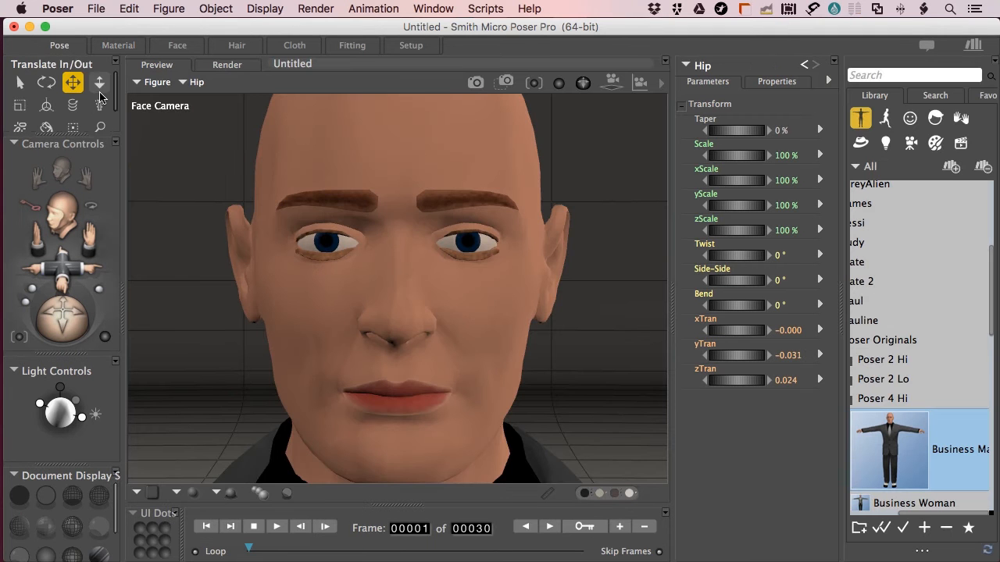
pyautogui.press('super+r')
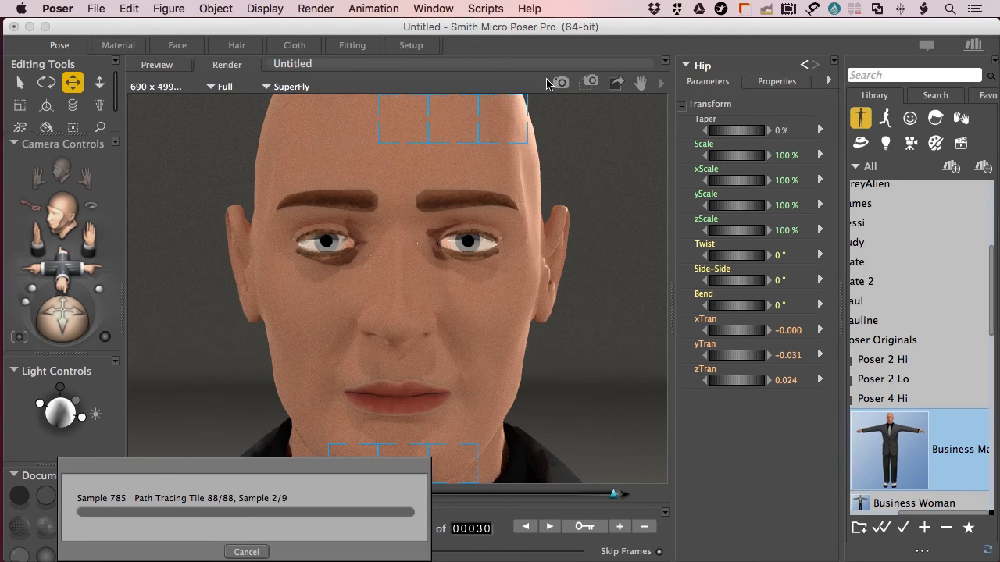
# Return to the iris material's node graph with the Wacros panel collapsed
pyautogui.click(119, 46)
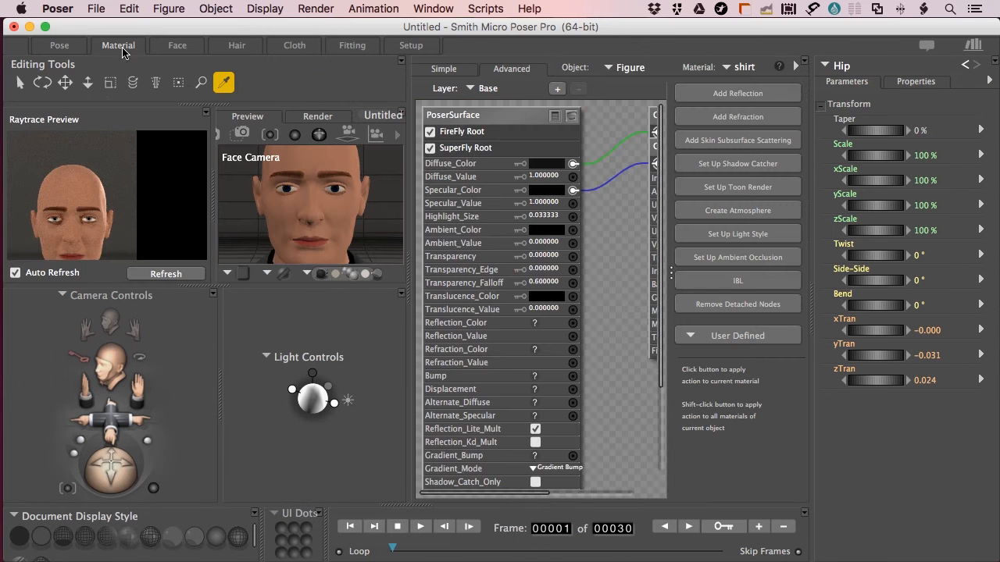
pyautogui.click(677, 273)
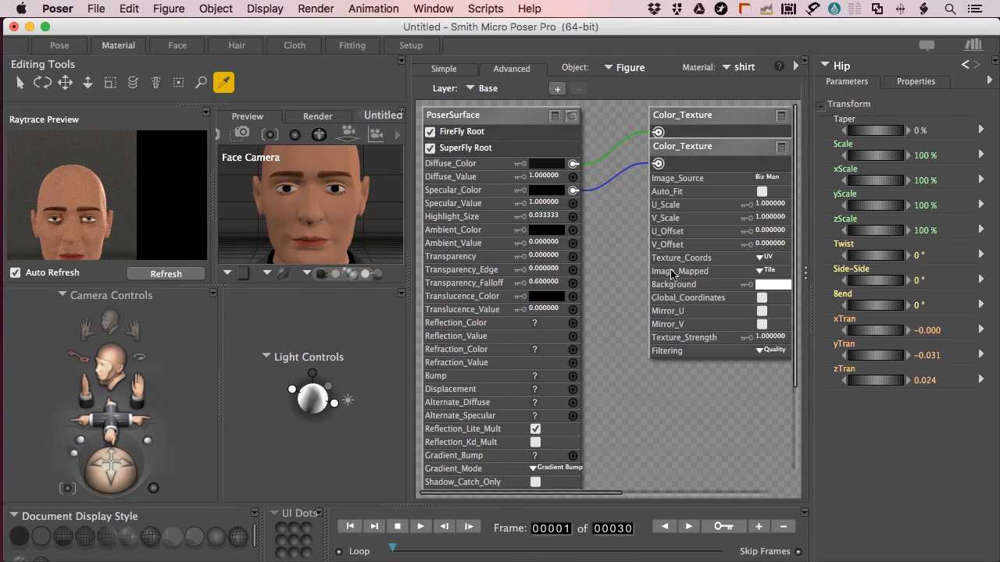
pyautogui.click(748, 68)
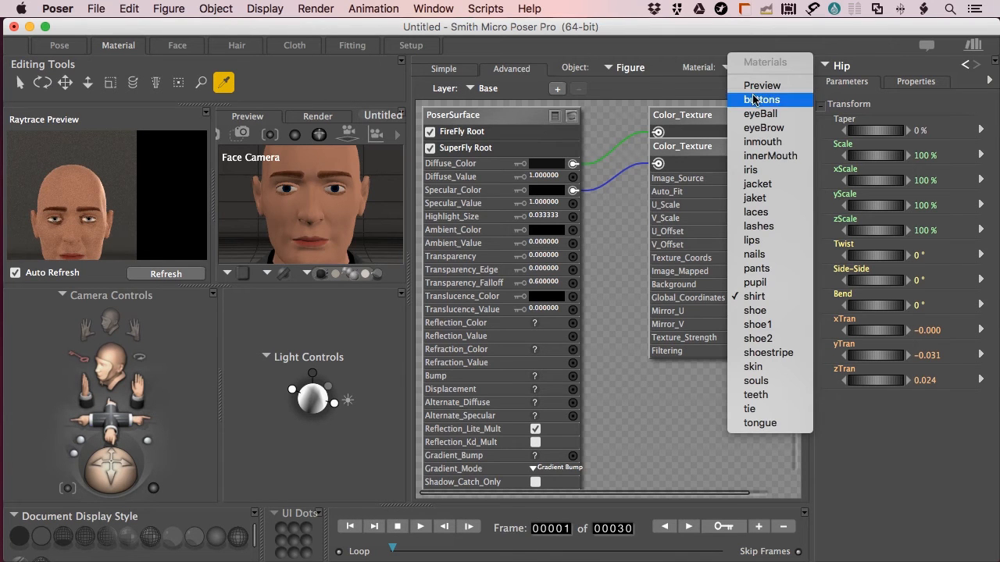
pyautogui.click(753, 170)
# Spread out the Reflect and Sphere_Map nodes, then cancel the Print dialog
pyautogui.moveTo(638, 299); pyautogui.dragTo(688, 269)
pyautogui.moveTo(645, 378); pyautogui.dragTo(702, 434)
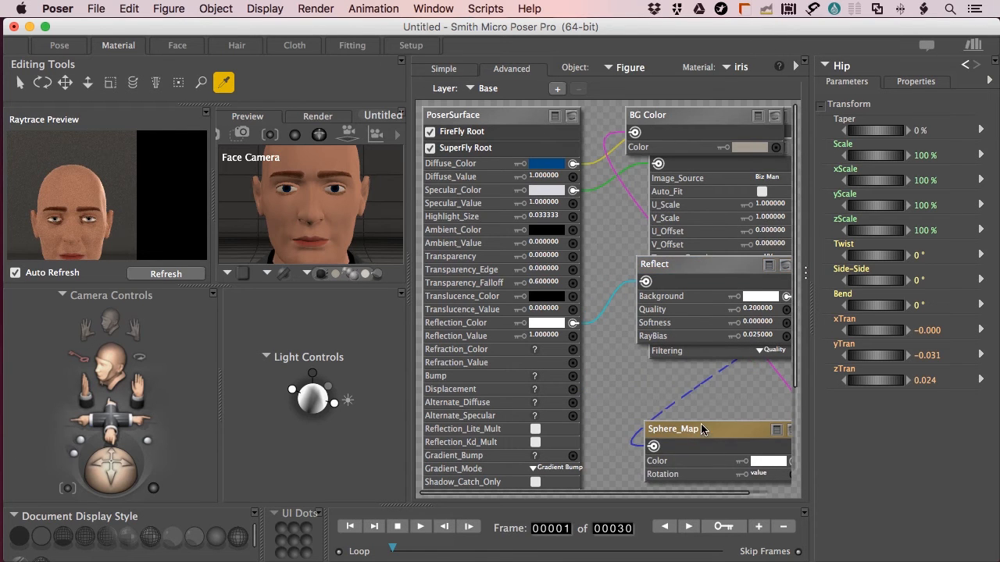
pyautogui.moveTo(705, 267); pyautogui.dragTo(667, 271)
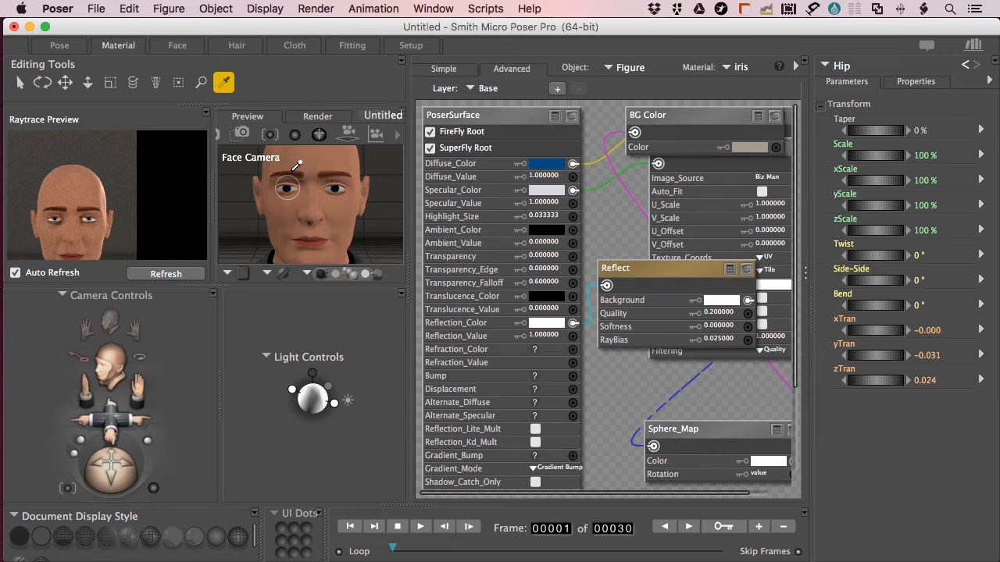
pyautogui.press('super+s')
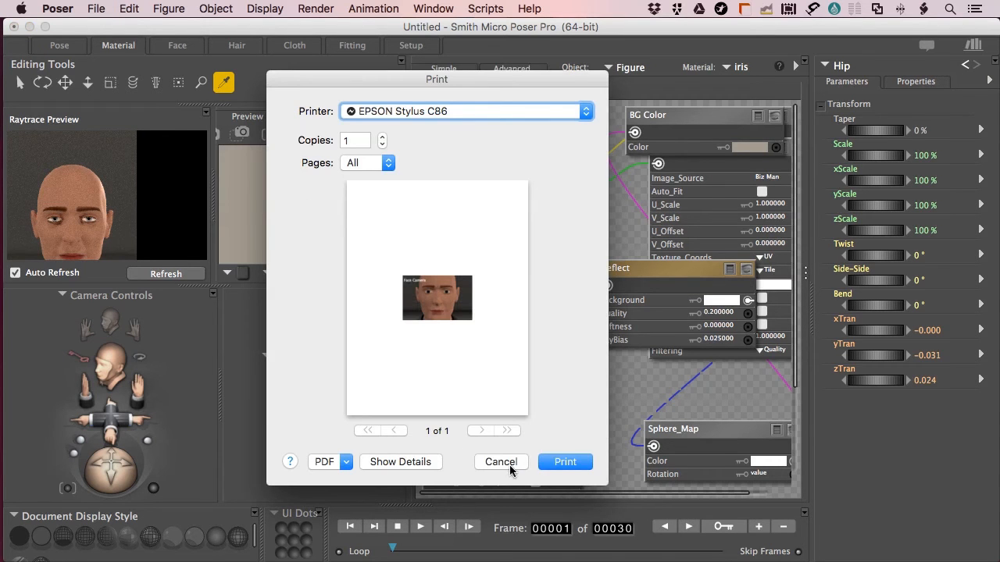
pyautogui.click(514, 462)
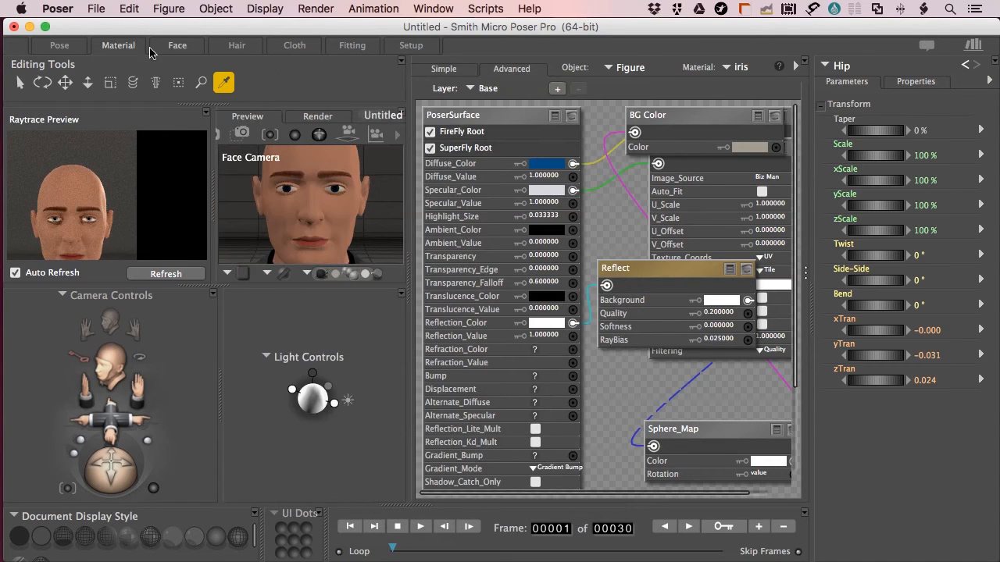
# Zoom and pan the Posing Camera onto the head and render it in SuperFly
pyautogui.click(60, 44)
pyautogui.press('super+comma')
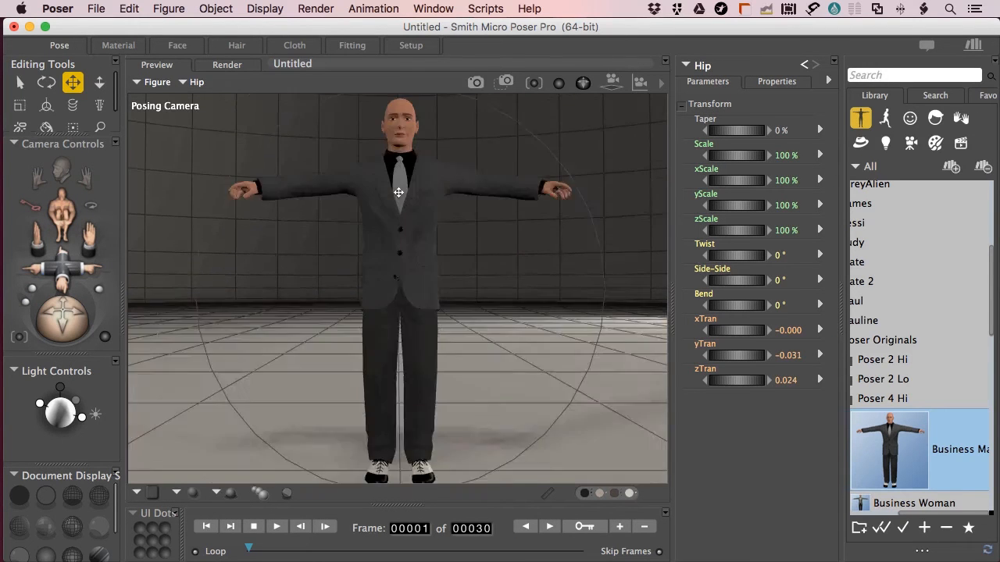
pyautogui.scroll(10, 399, 253)
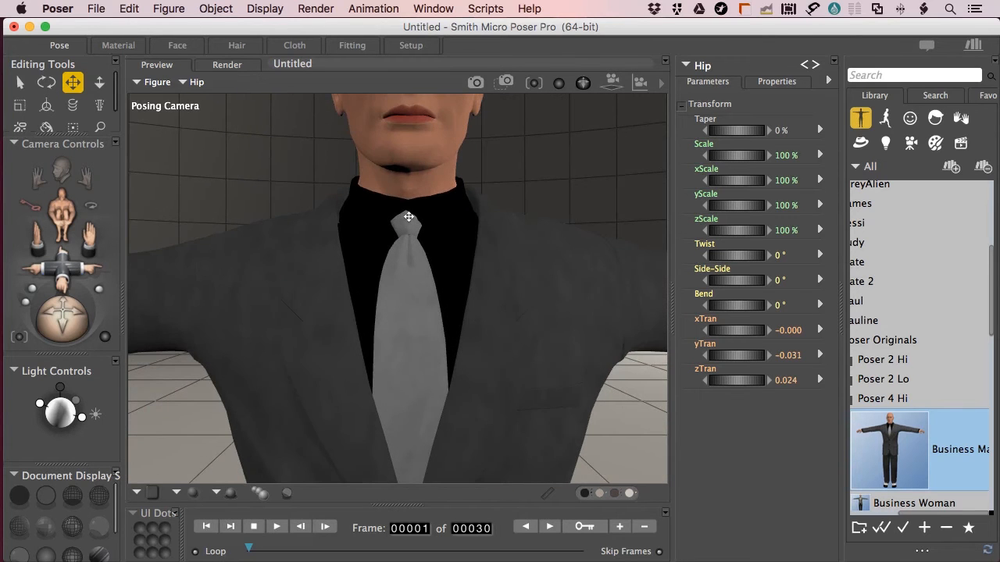
pyautogui.moveTo(408, 149); pyautogui.dragTo(422, 234, button='middle')
pyautogui.scroll(8, 421, 240)
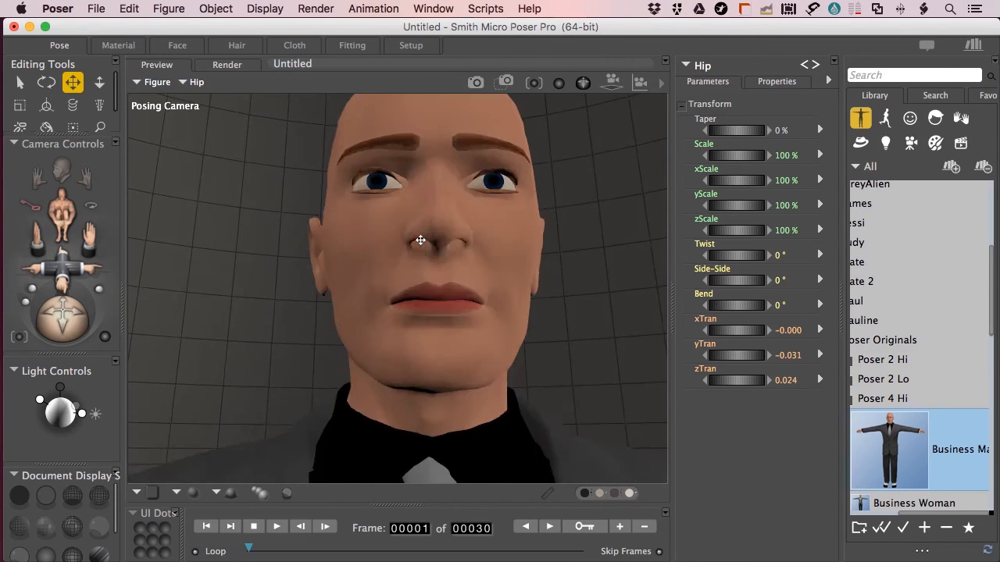
pyautogui.scroll(-4, 420, 239)
pyautogui.press('super+r')
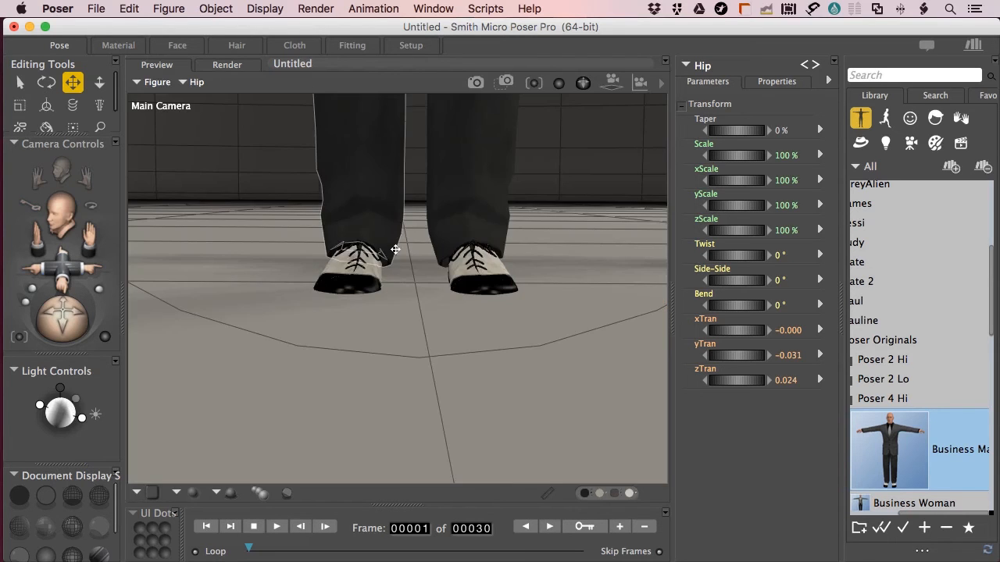
# Zoom back out and select the figure at its suit jacket
pyautogui.scroll(-3, 397, 239)
pyautogui.scroll(15, 397, 239)
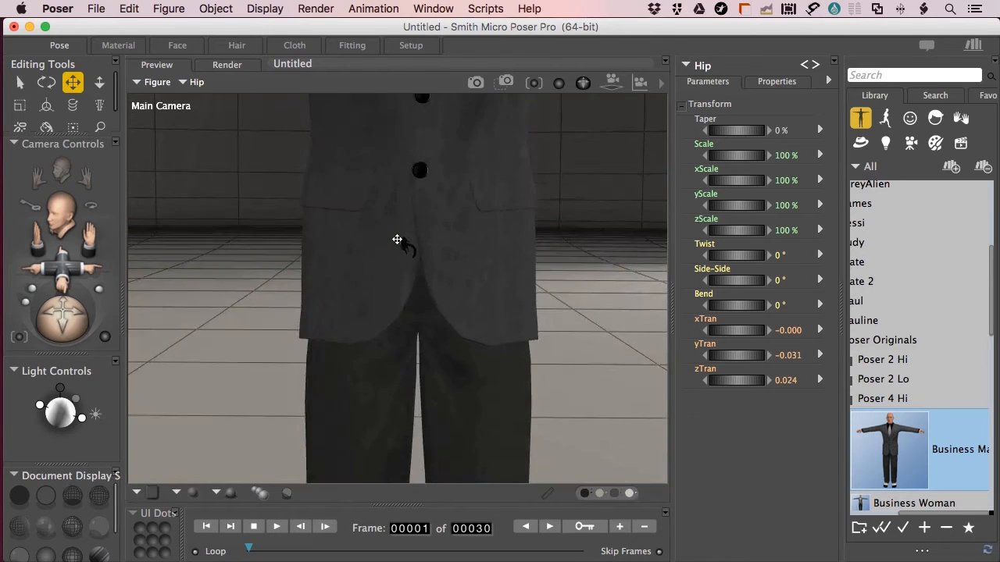
pyautogui.scroll(-3, 397, 239)
pyautogui.click(431, 376)
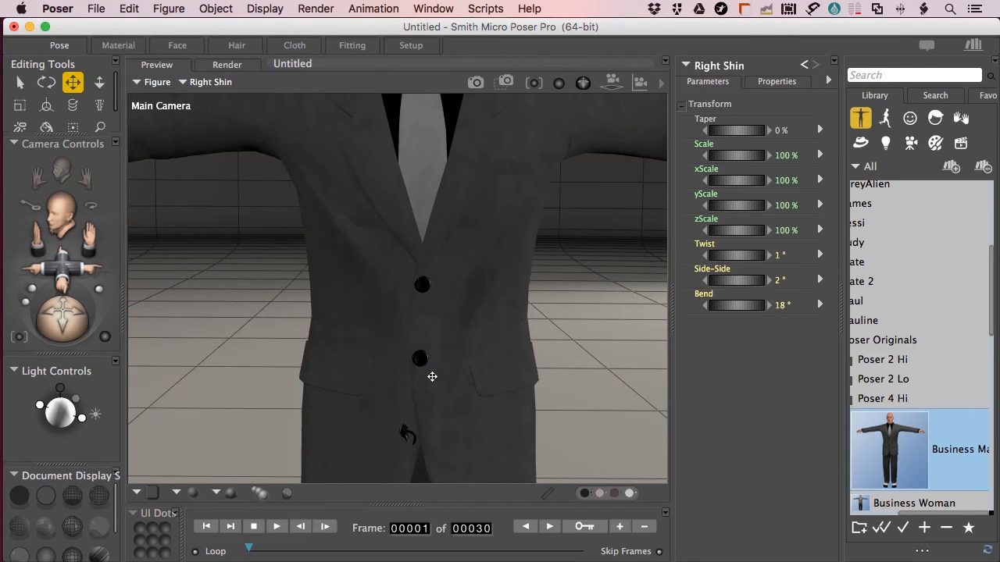
# Delete the Business Man figure and browse the Poser Originals library folder
pyautogui.press('Delete')
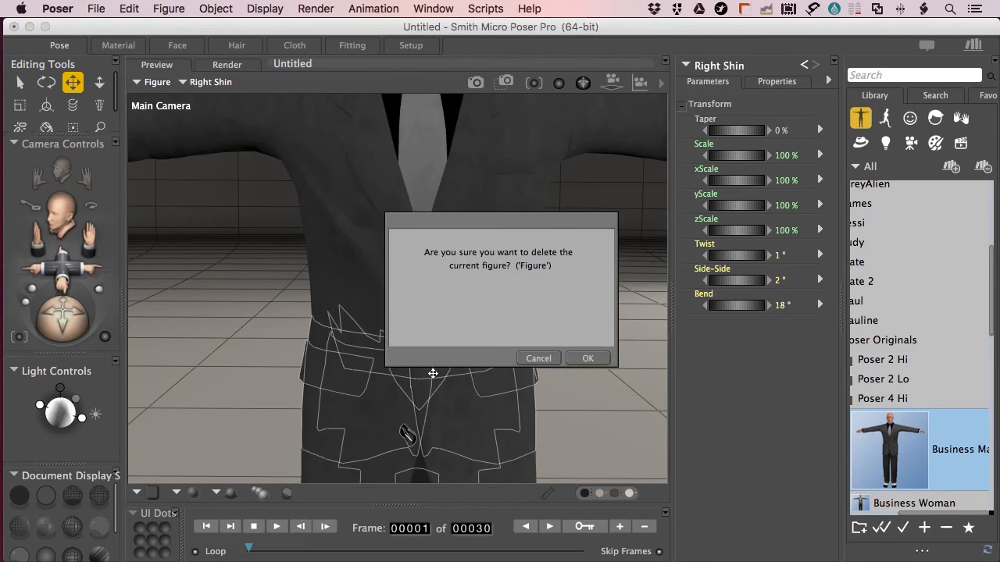
pyautogui.click(587, 358)
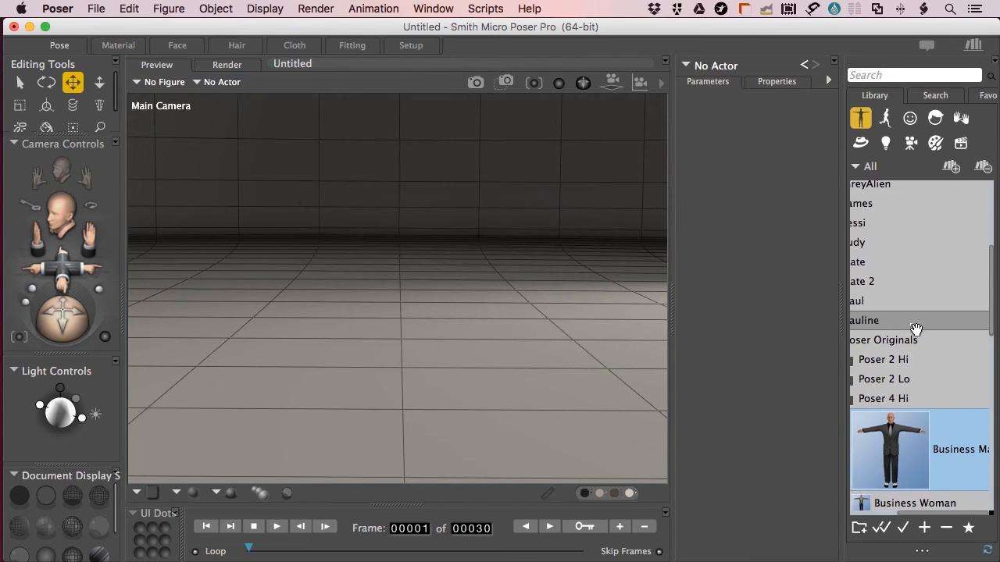
pyautogui.hscroll(-3, 915, 324)
pyautogui.click(889, 343)
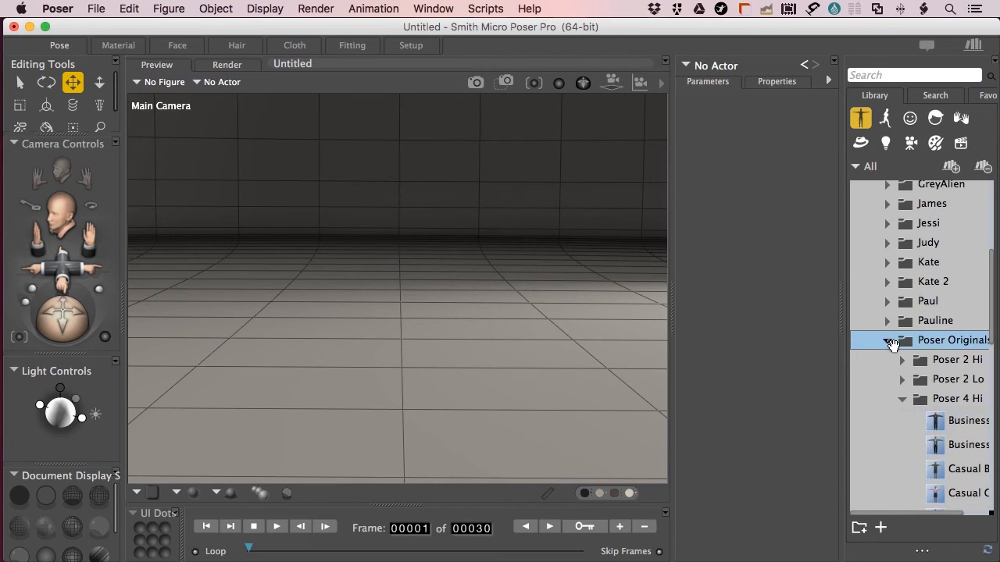
pyautogui.click(888, 342)
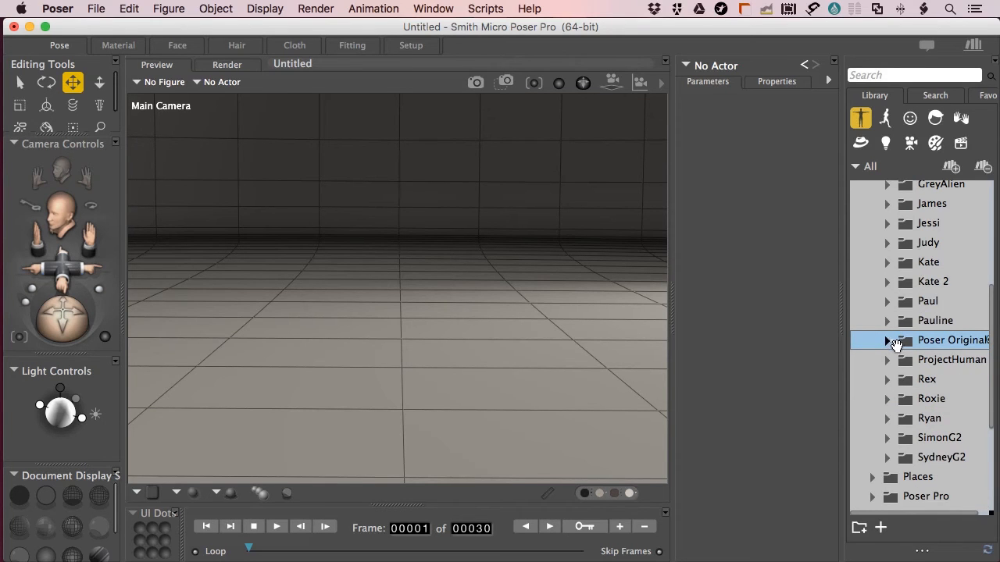
# Load the SimonG2_Casual figure and frame its head with the Face Camera
pyautogui.click(887, 438)
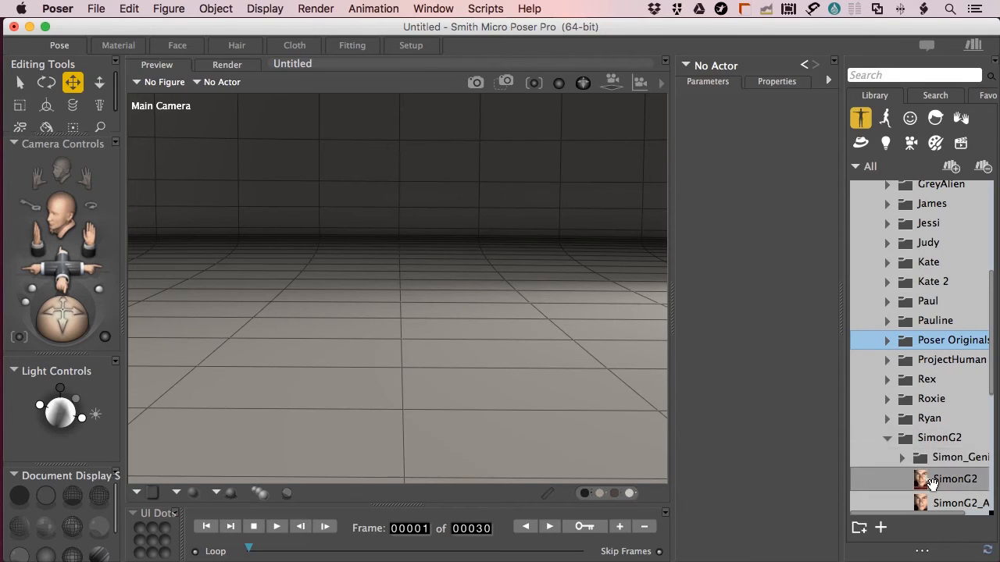
pyautogui.scroll(-3, 919, 459)
pyautogui.hscroll(1, 920, 460)
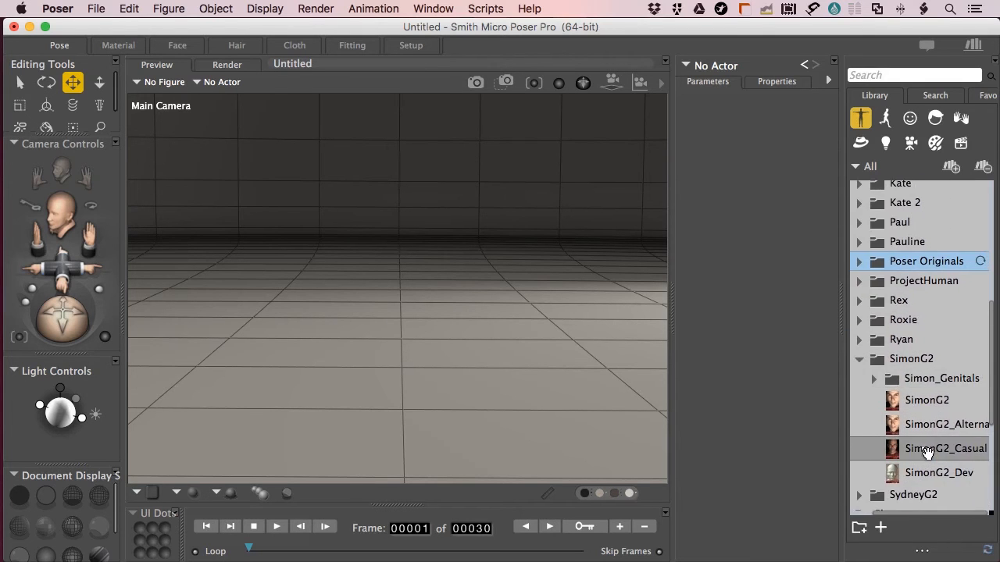
pyautogui.click(919, 463)
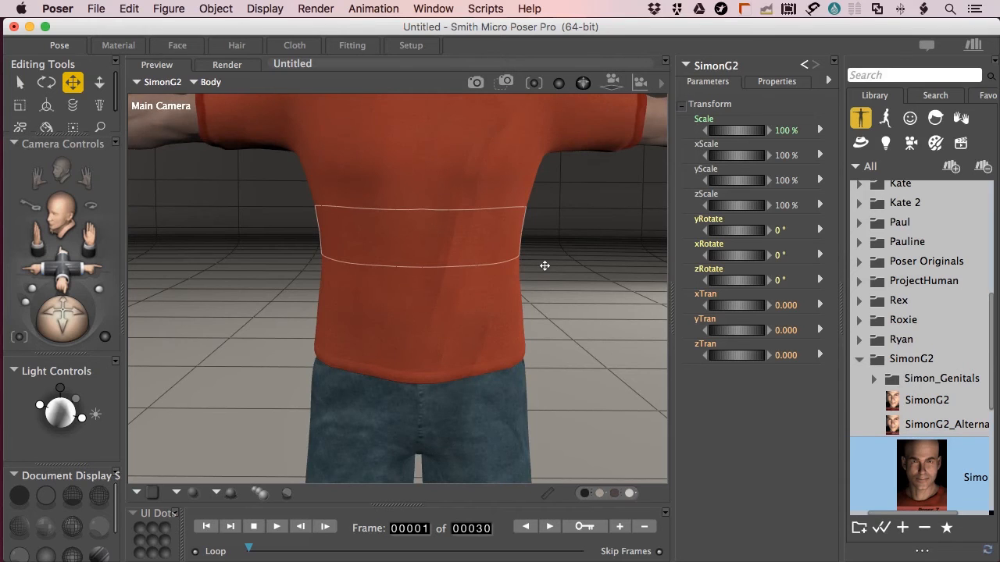
pyautogui.press('super+equal')
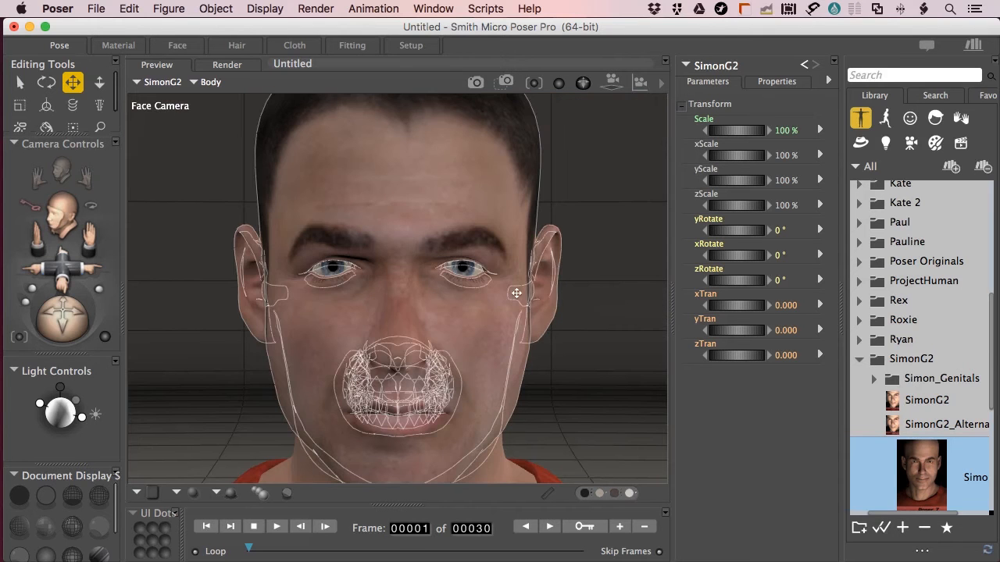
# Switch the Render room's engine from SuperFly to FireFly for SimonG2's face
pyautogui.click(227, 64)
pyautogui.click(297, 87)
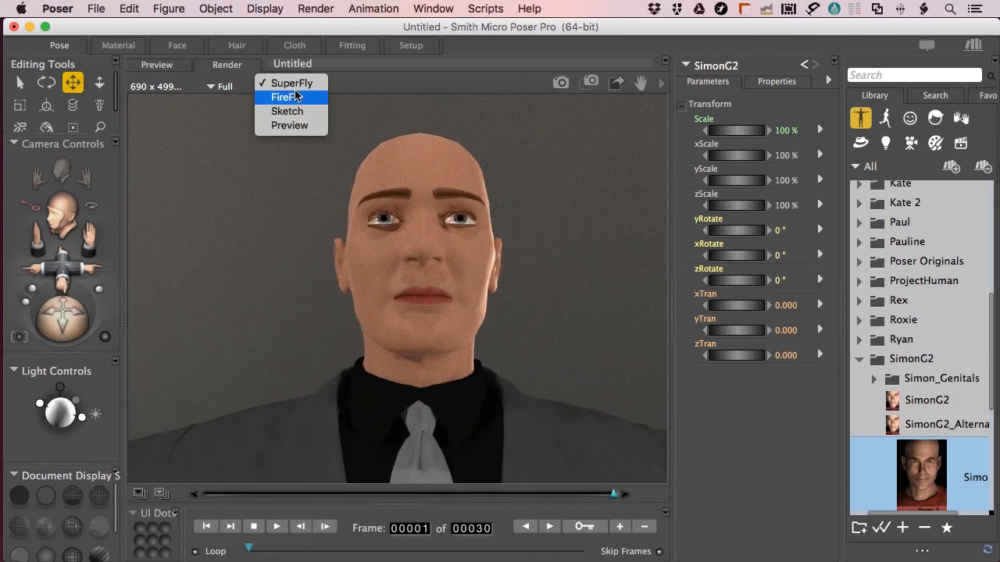
pyautogui.click(296, 96)
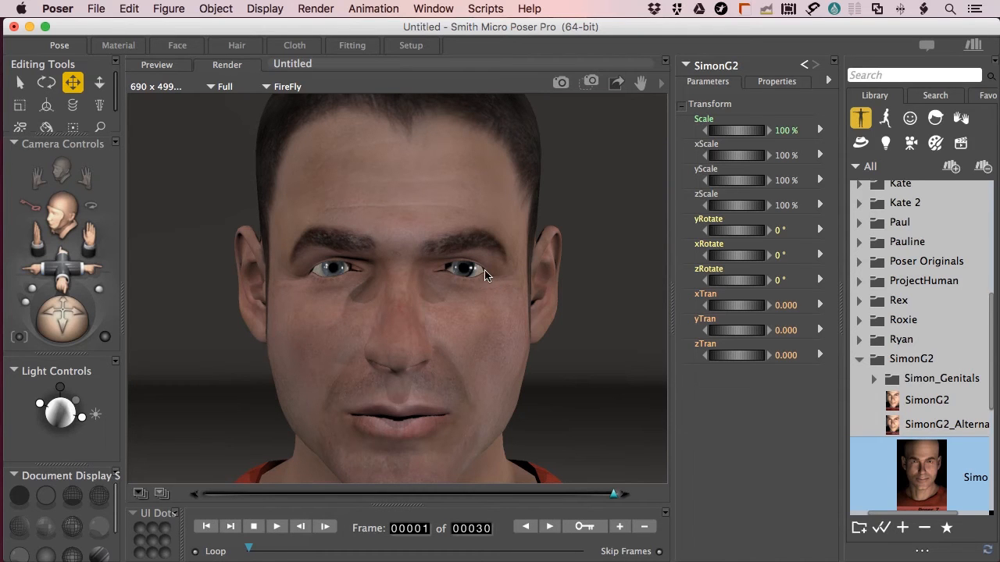
# Open SimonG2's EyeballLeft material and show the Image_Map eye texture preview
pyautogui.click(117, 46)
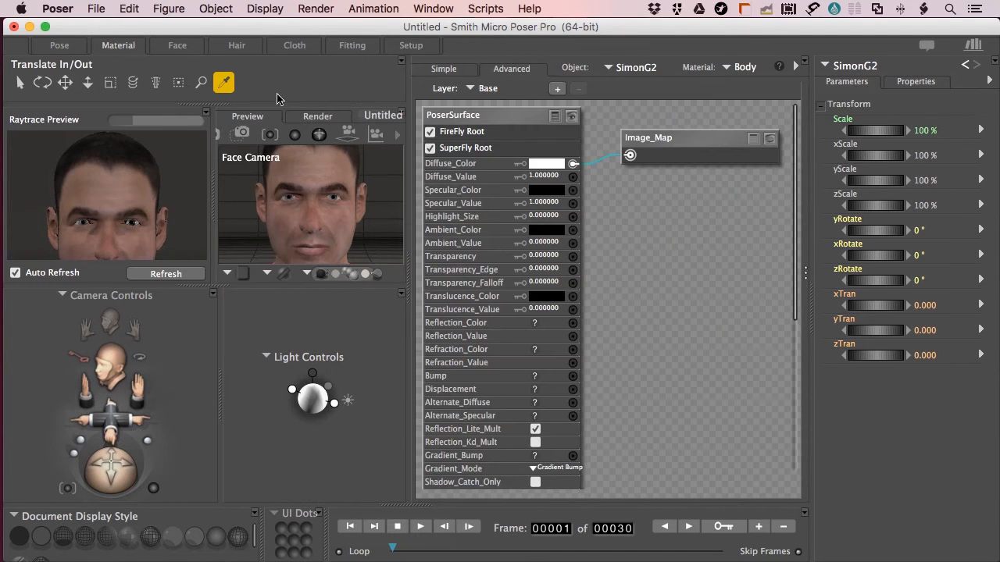
pyautogui.click(734, 66)
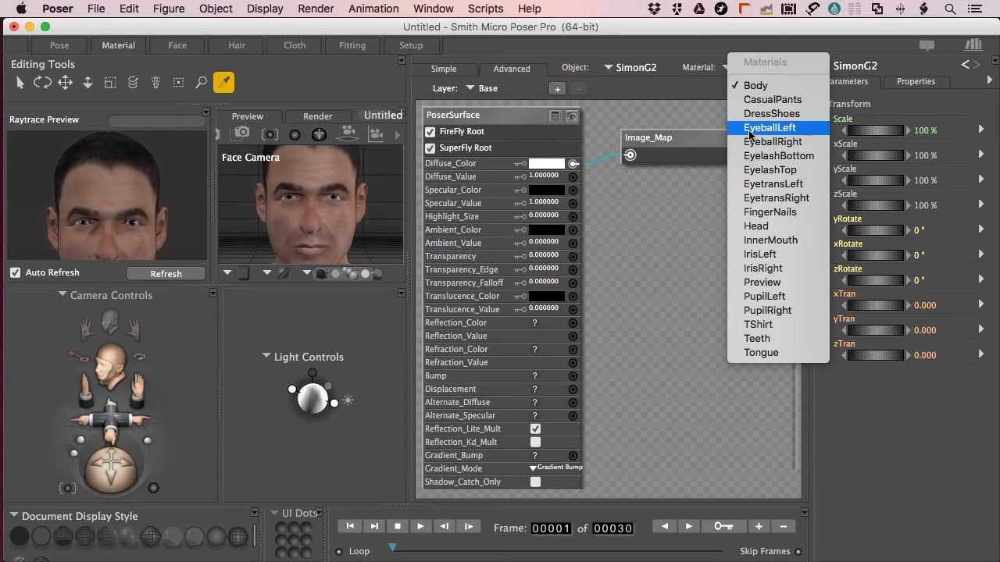
pyautogui.click(749, 133)
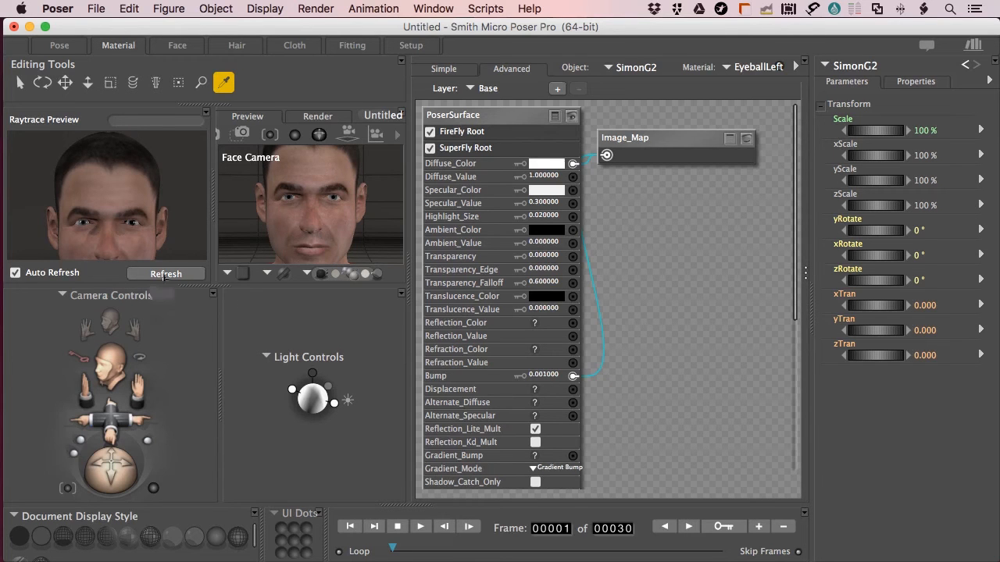
pyautogui.moveTo(680, 155); pyautogui.dragTo(691, 193)
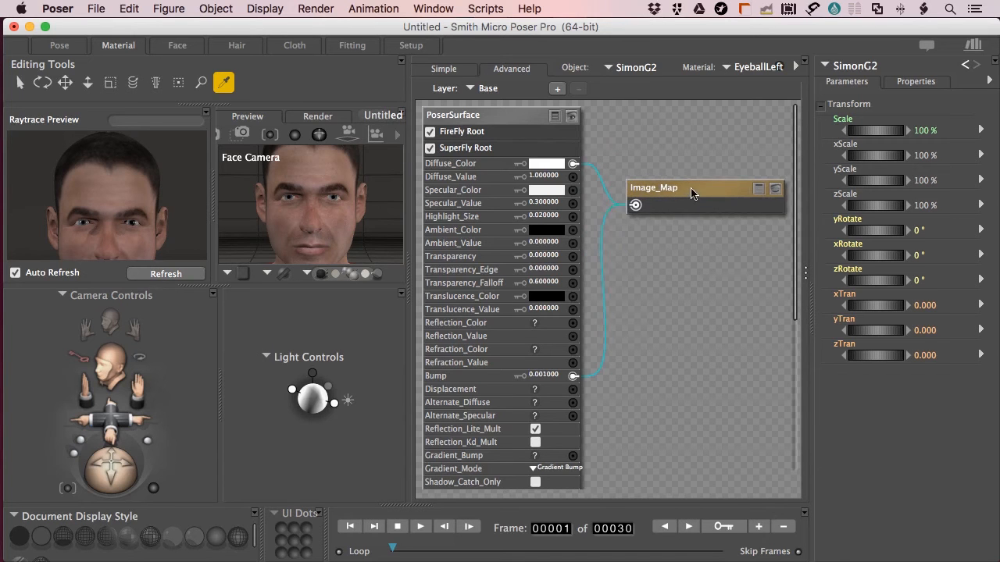
pyautogui.click(774, 188)
# Reposition the Image_Map node and zoom around the EyeballLeft node graph
pyautogui.moveTo(685, 187); pyautogui.dragTo(696, 150)
pyautogui.scroll(-7, 584, 245)
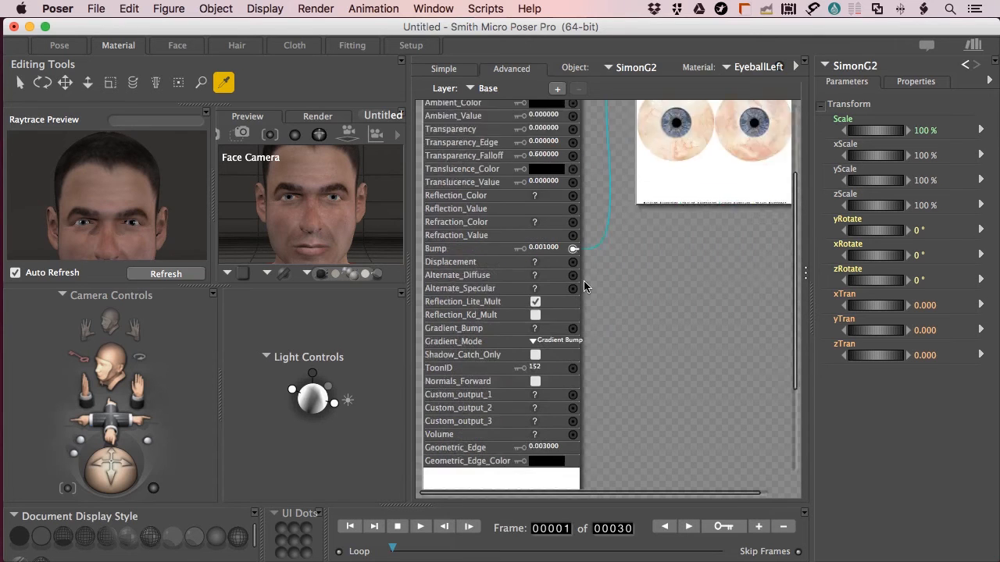
pyautogui.scroll(2, 550, 364)
pyautogui.scroll(-2, 537, 389)
pyautogui.scroll(7, 536, 388)
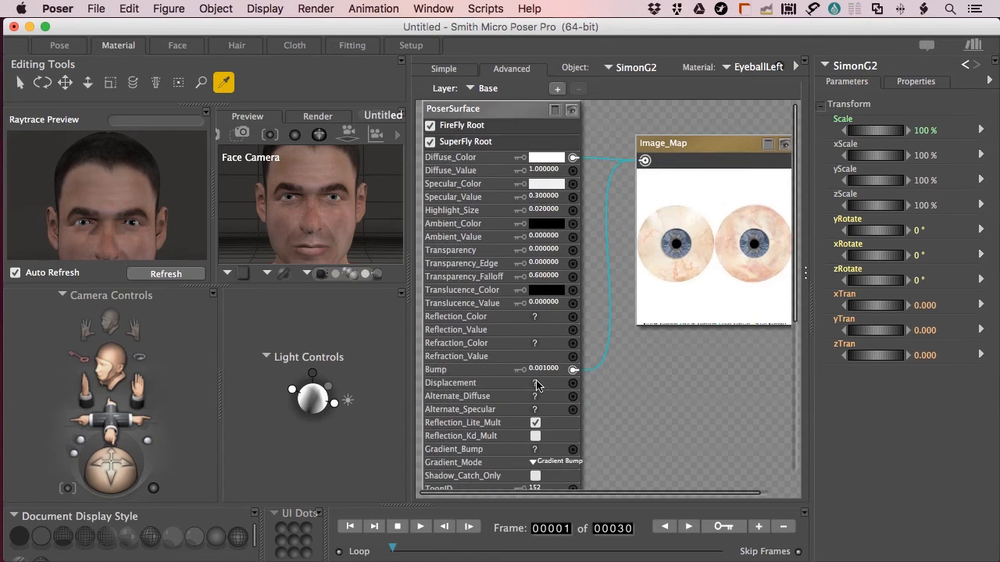
pyautogui.scroll(-7, 537, 384)
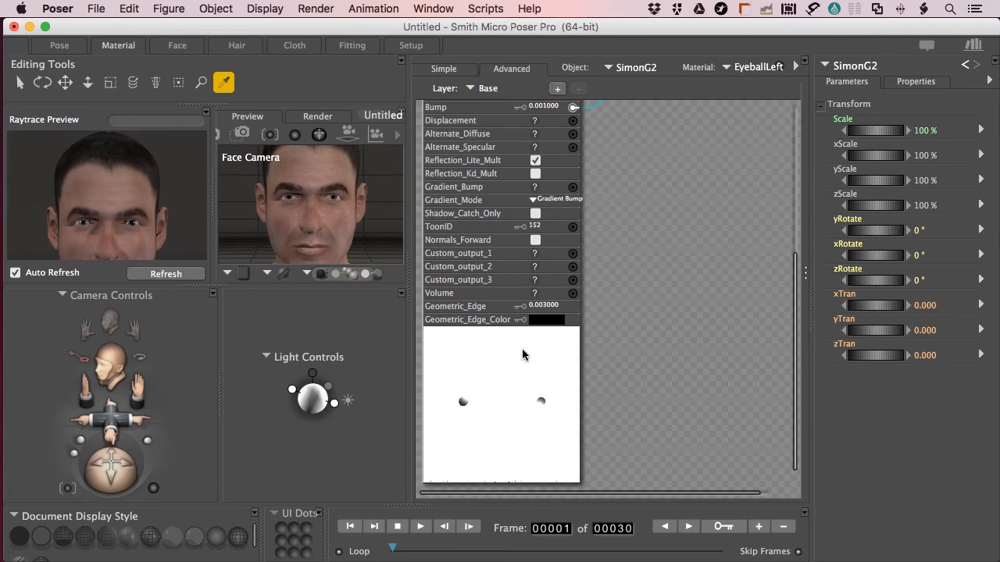
pyautogui.scroll(7, 538, 356)
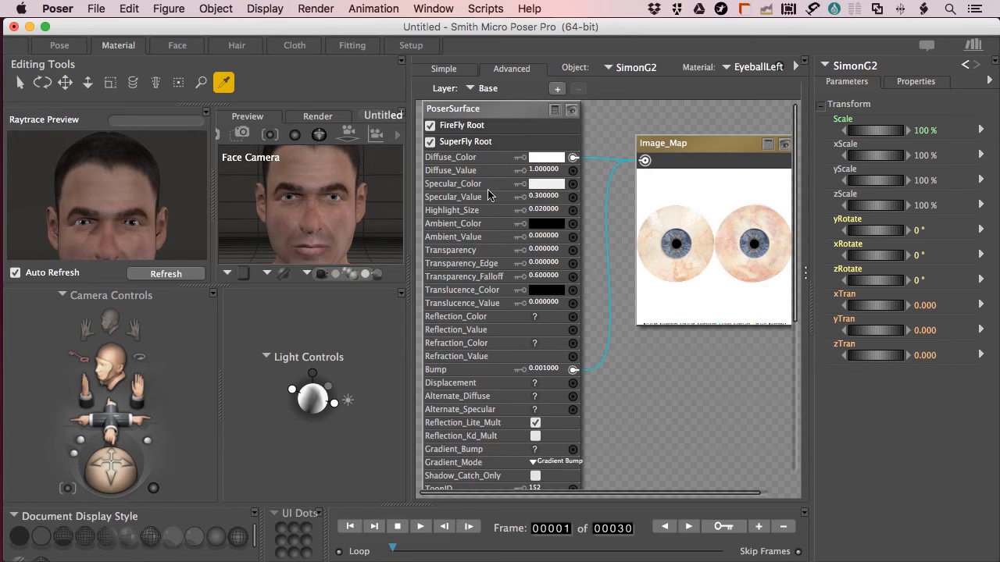
pyautogui.scroll(-3, 493, 201)
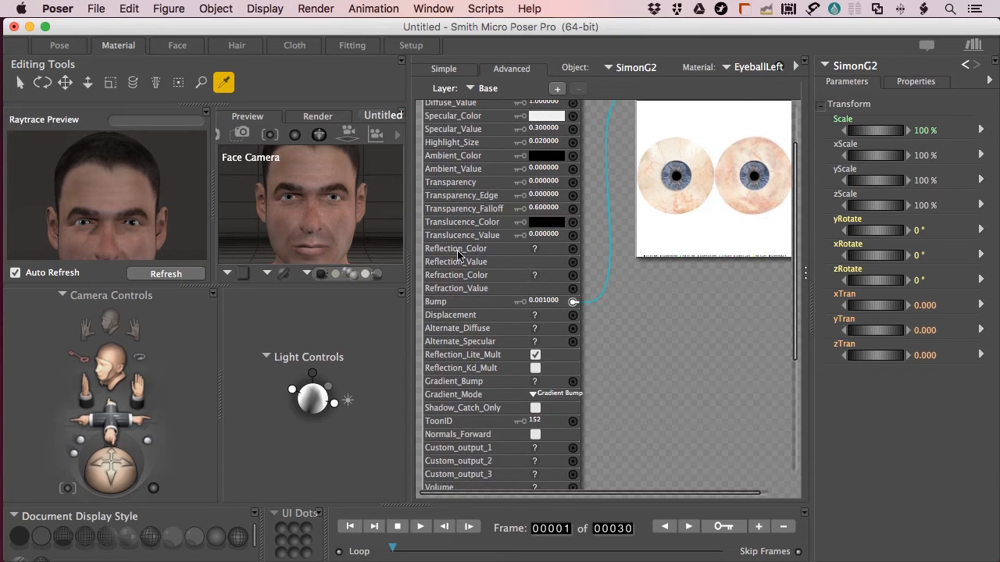
pyautogui.scroll(-5, 489, 250)
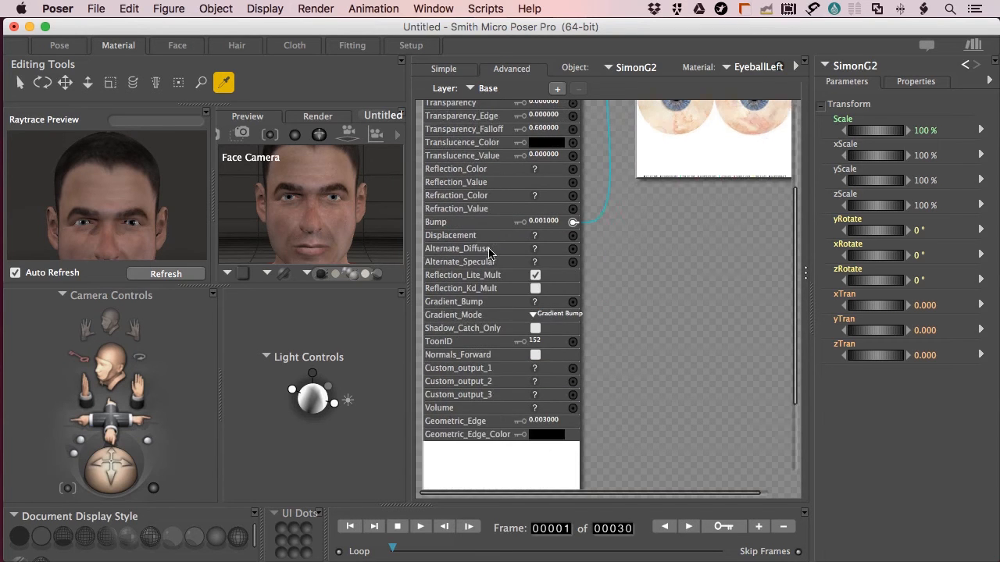
pyautogui.scroll(4, 489, 251)
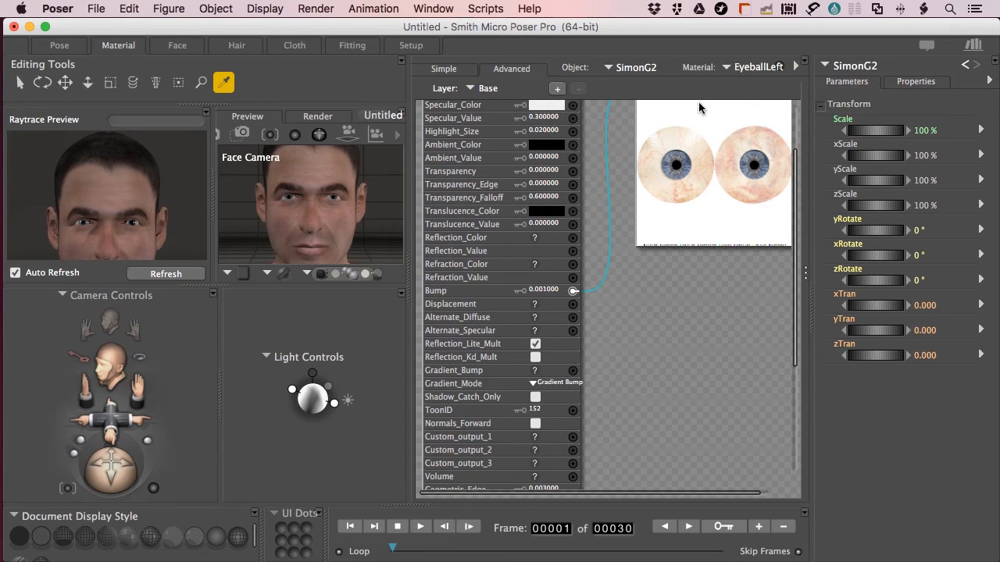
pyautogui.click(738, 65)
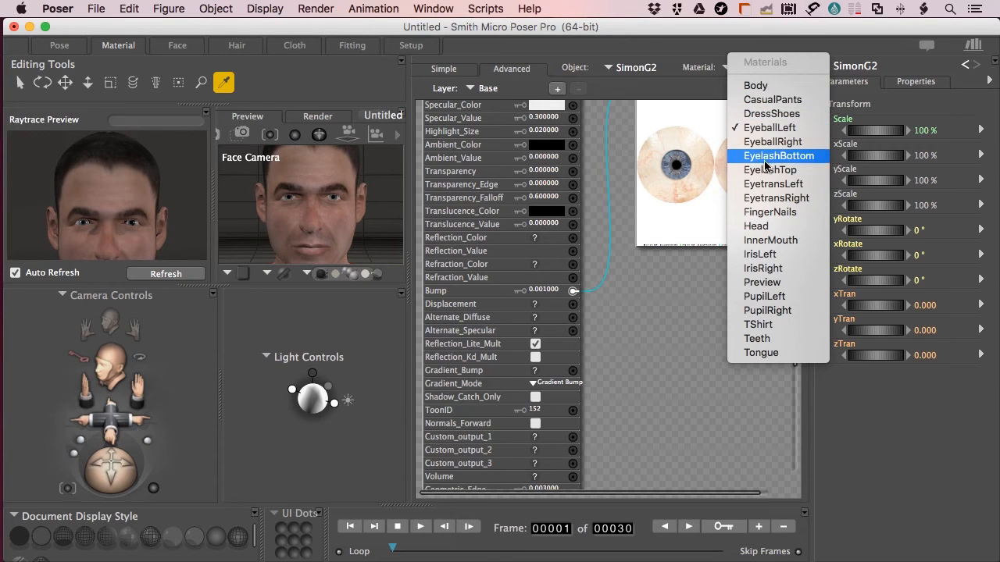
# Inspect the EyetransLeft material's Anisotropic node preview and parameters
pyautogui.click(766, 186)
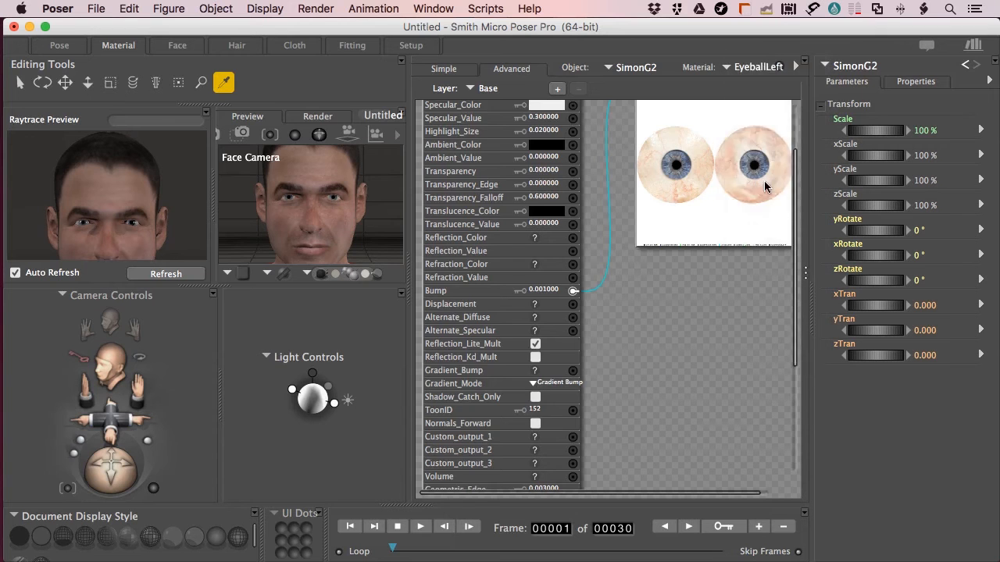
pyautogui.moveTo(673, 197); pyautogui.dragTo(683, 176)
pyautogui.click(769, 179)
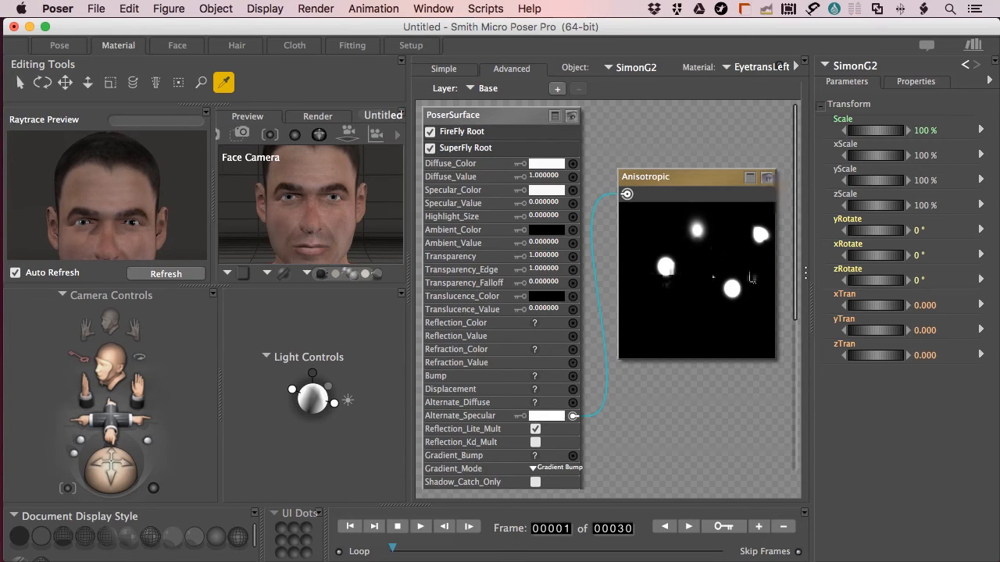
pyautogui.click(749, 177)
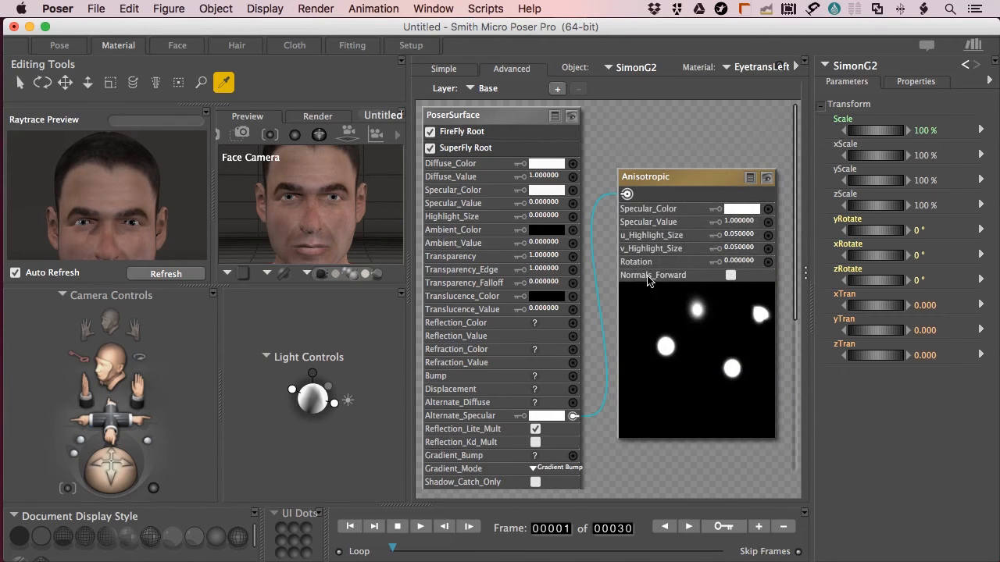
pyautogui.scroll(-4, 651, 273)
pyautogui.scroll(4, 663, 313)
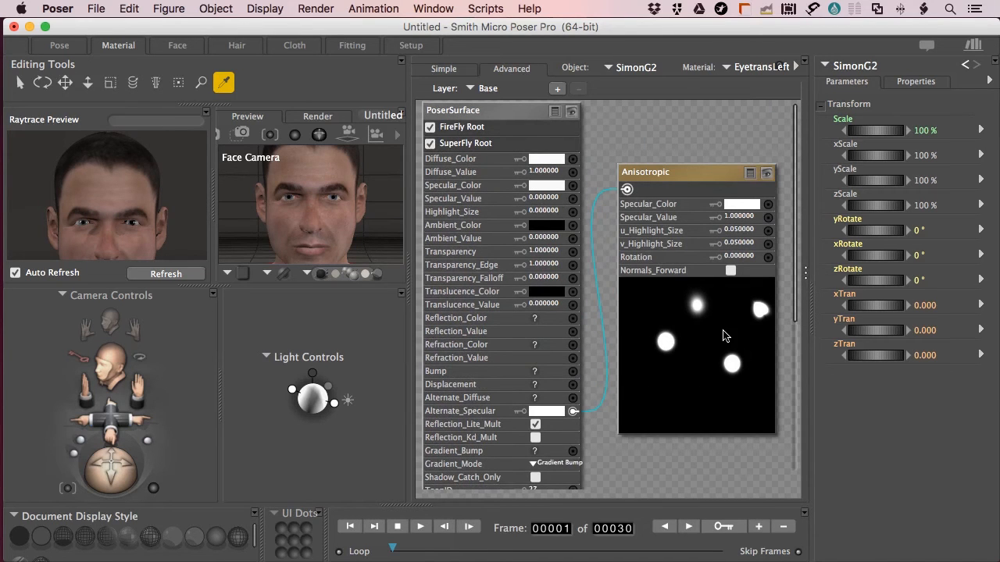
pyautogui.click(750, 177)
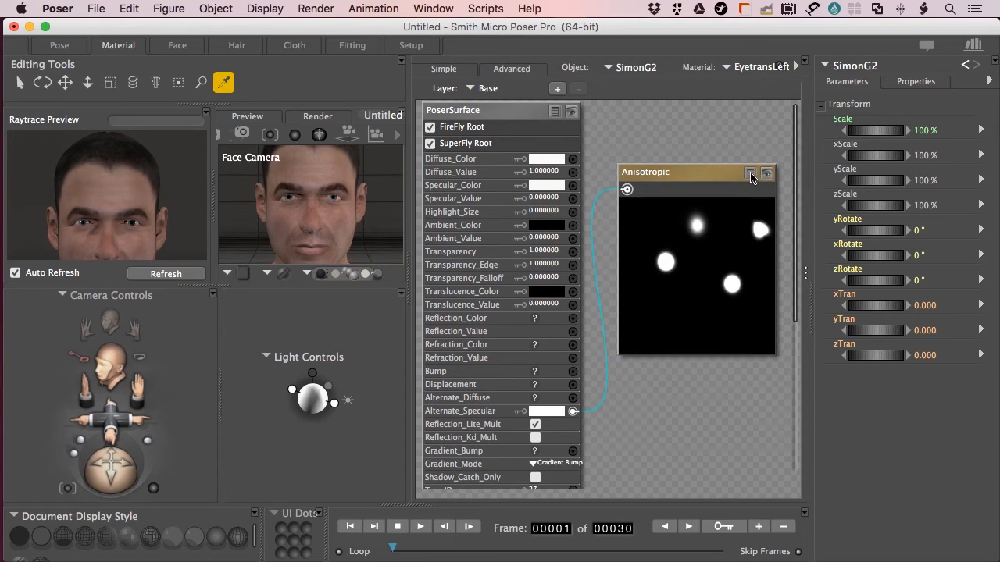
# Open IrisLeft and arrange its Anisotropic and Image_Map nodes, previewing the iris texture
pyautogui.click(759, 68)
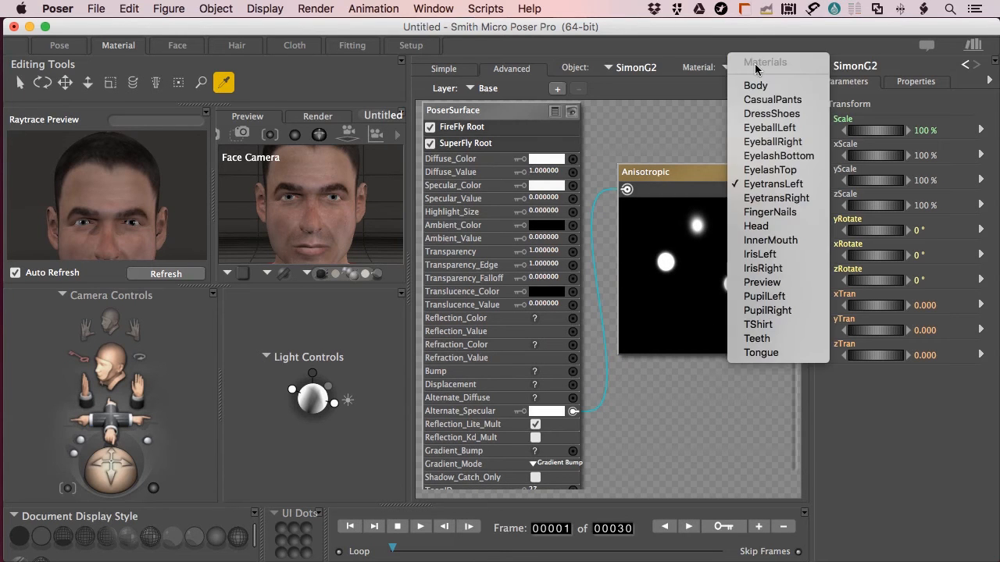
pyautogui.click(751, 254)
pyautogui.moveTo(686, 178); pyautogui.dragTo(673, 348)
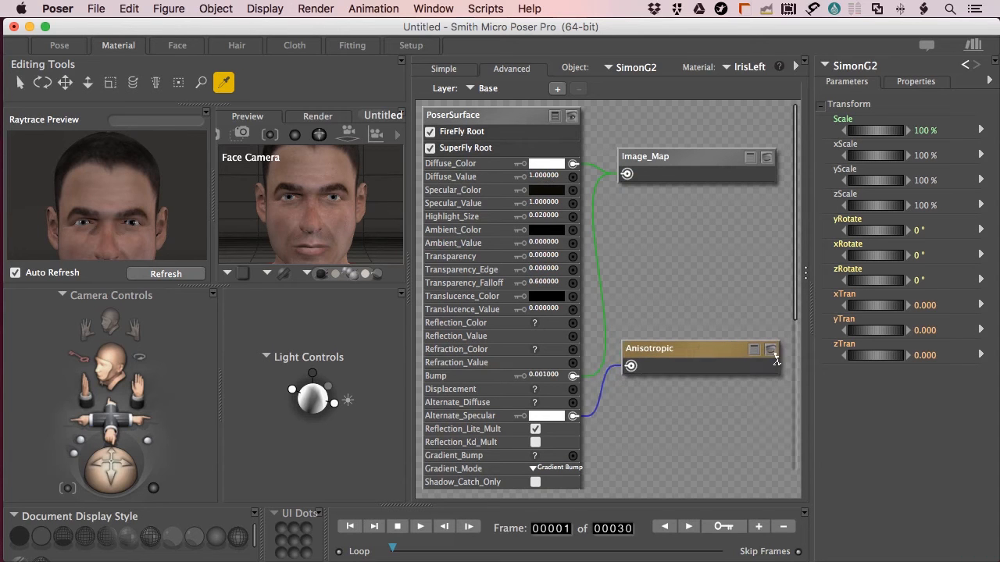
pyautogui.click(770, 350)
pyautogui.click(770, 352)
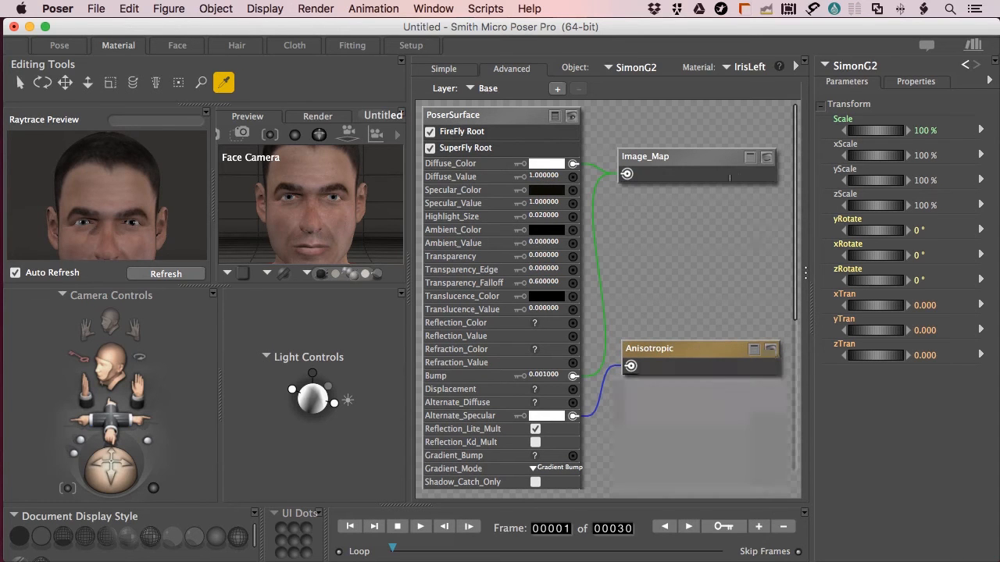
pyautogui.moveTo(702, 159); pyautogui.dragTo(702, 149)
pyautogui.click(767, 147)
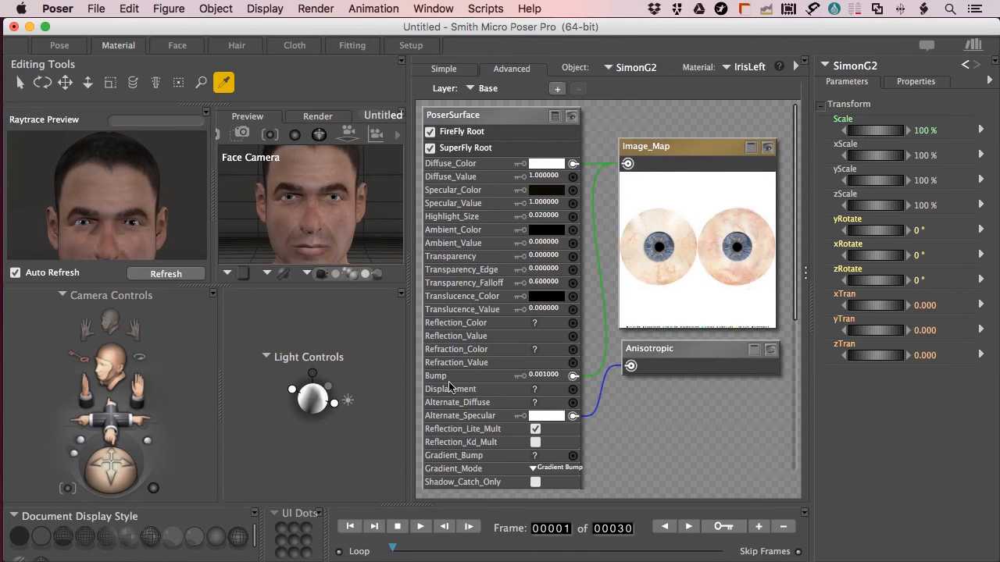
pyautogui.moveTo(707, 351); pyautogui.dragTo(711, 367)
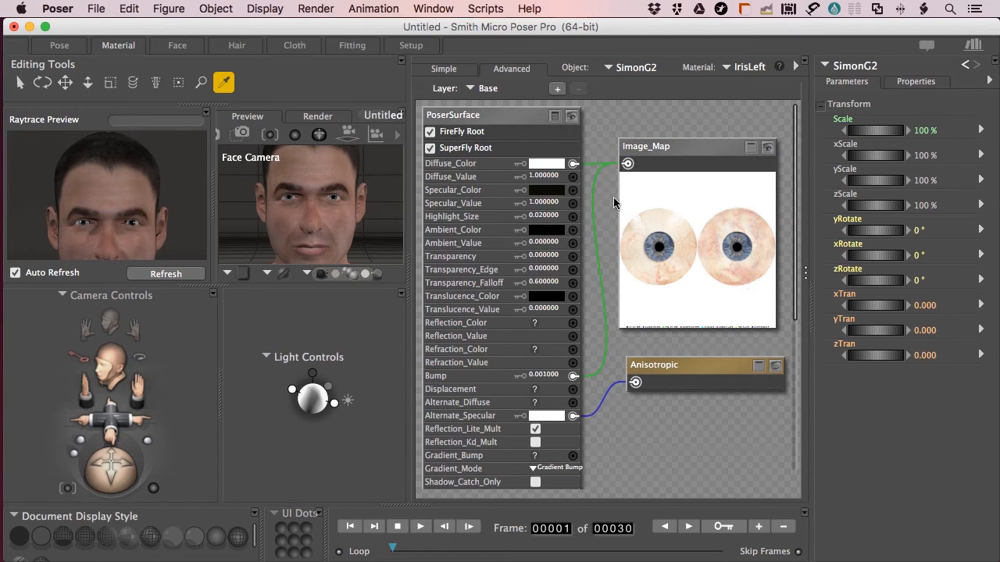
pyautogui.moveTo(692, 147); pyautogui.dragTo(701, 145)
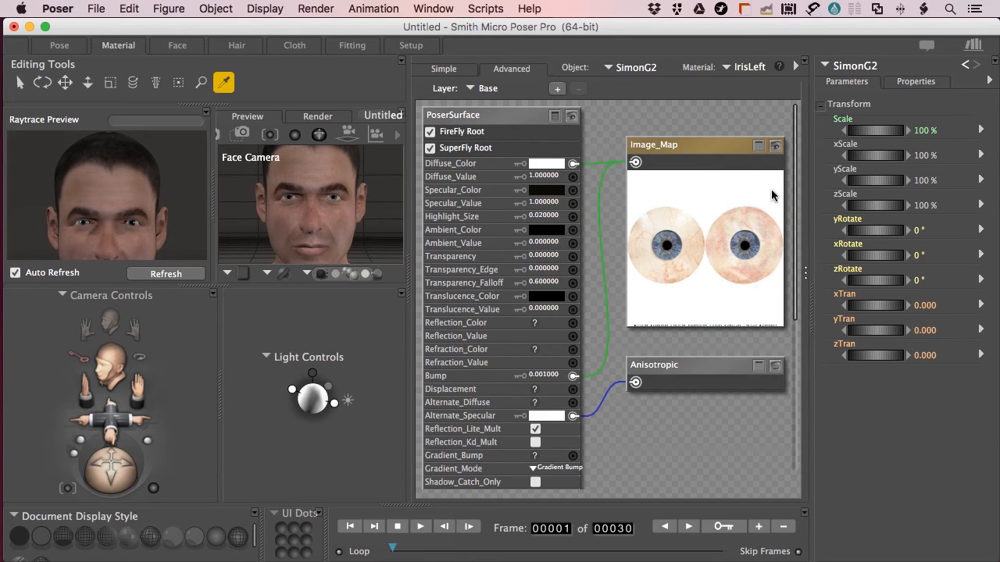
# Open the PupilLeft material and look over its lone black PoserSurface node
pyautogui.click(748, 67)
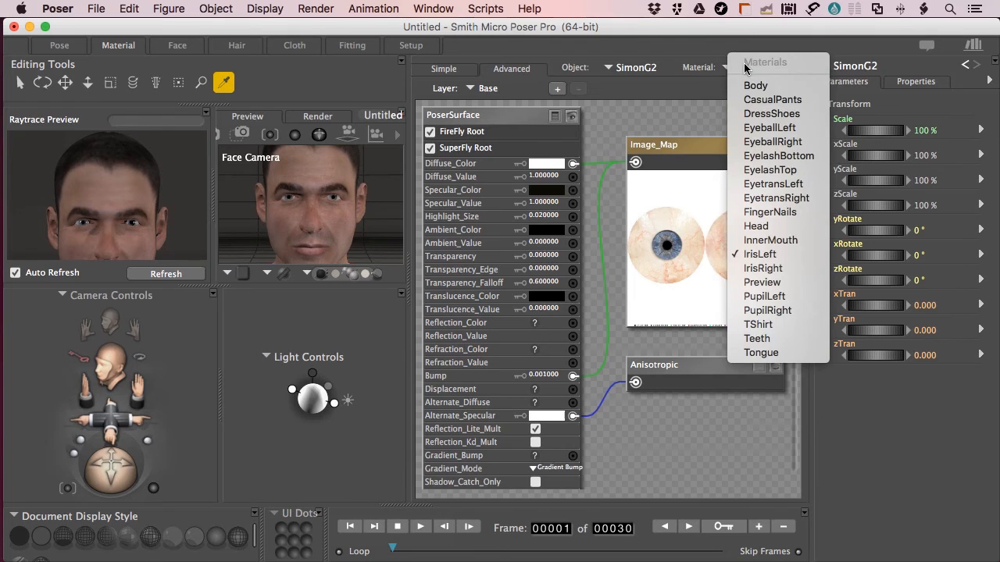
pyautogui.click(758, 298)
pyautogui.scroll(-4, 649, 202)
pyautogui.scroll(-3, 649, 201)
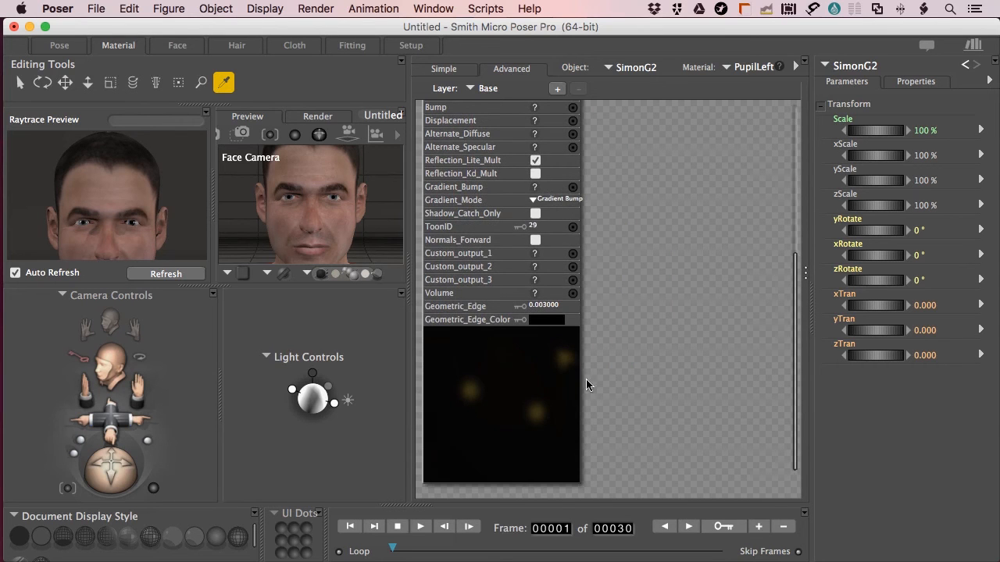
pyautogui.scroll(5, 641, 367)
pyautogui.scroll(-3, 679, 238)
pyautogui.scroll(4, 679, 238)
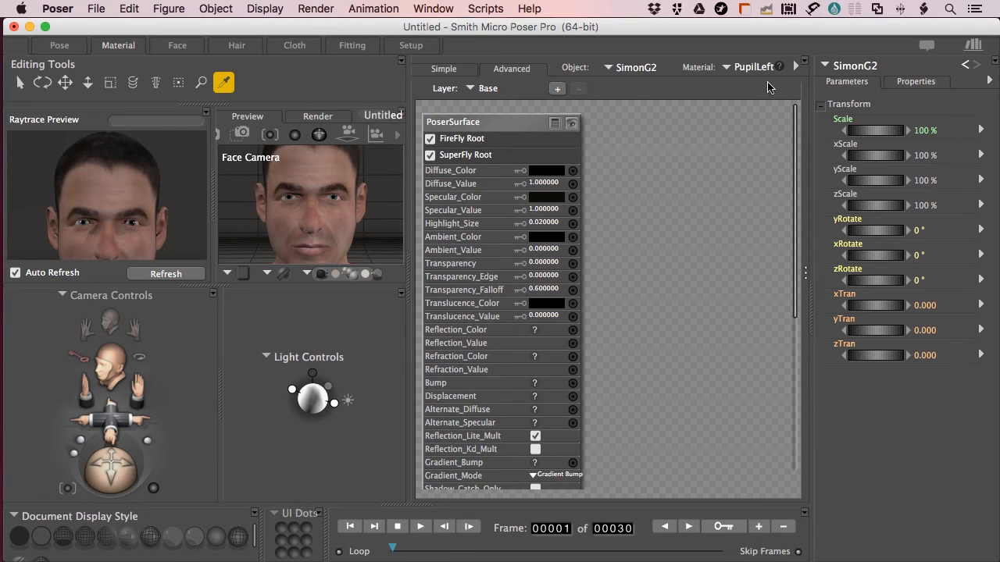
pyautogui.click(748, 69)
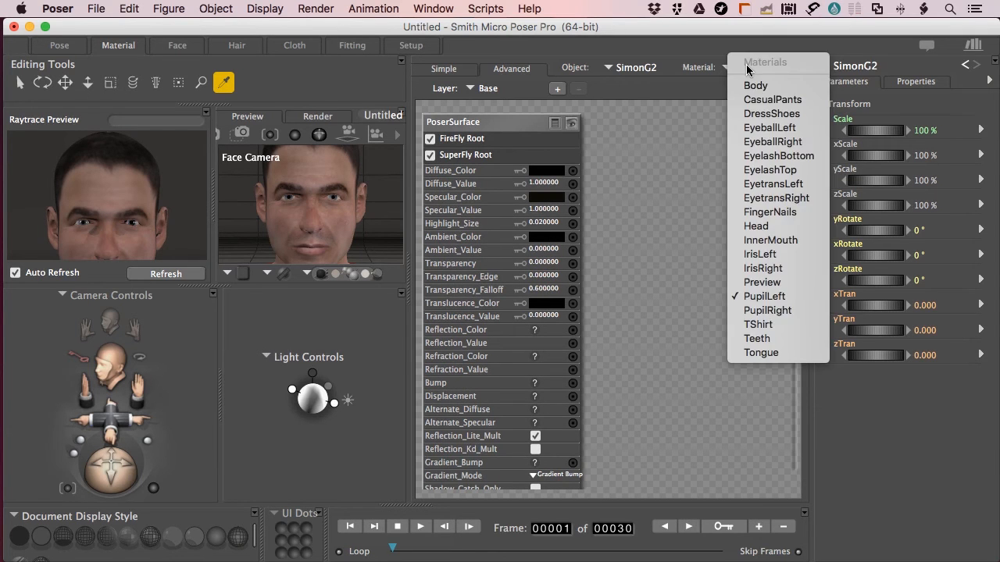
# Add a Ray Trace Reflect node to EyeballLeft, wire it to Reflection_Color, and return to Pose
pyautogui.click(751, 128)
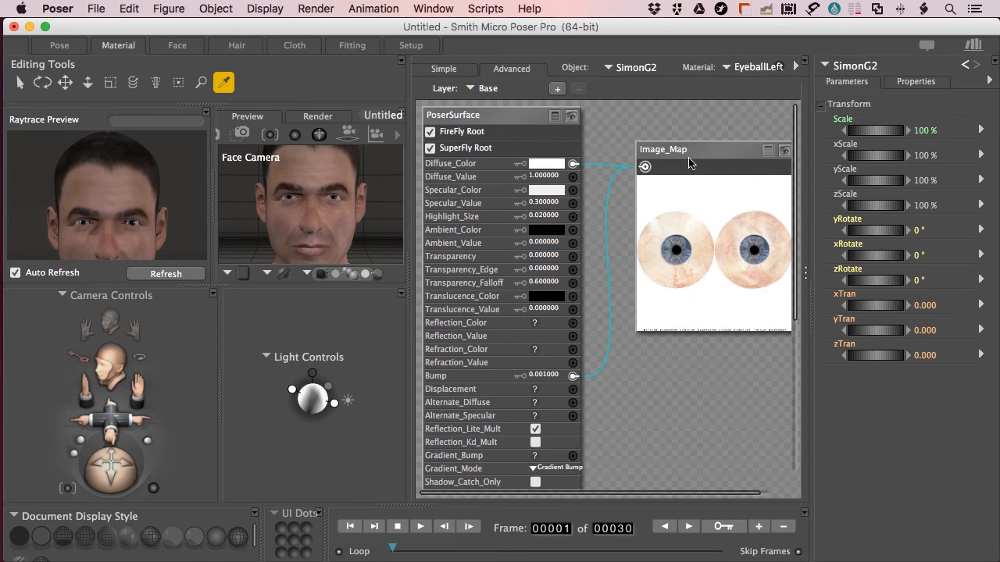
pyautogui.moveTo(724, 150); pyautogui.dragTo(720, 115)
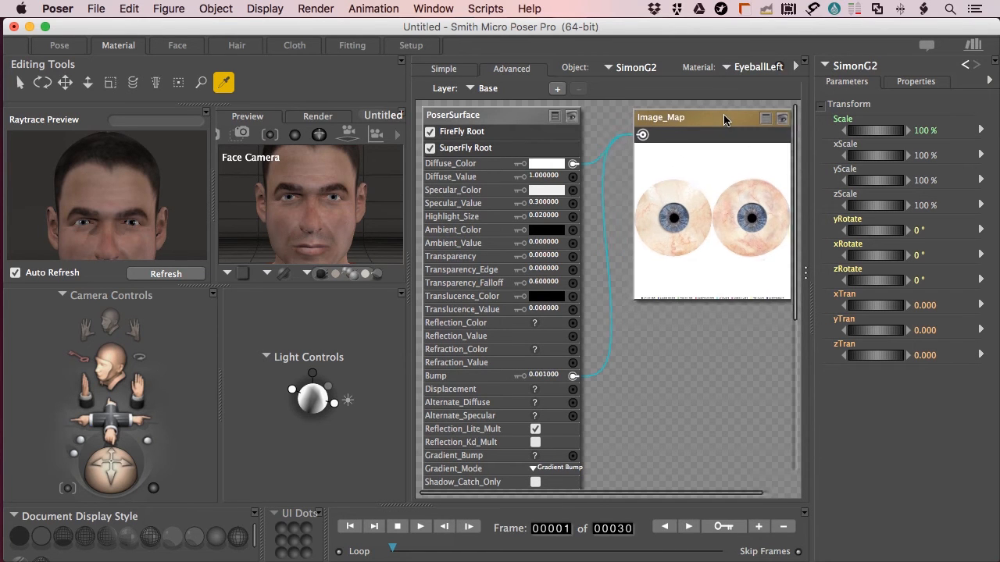
pyautogui.rightClick(614, 342)
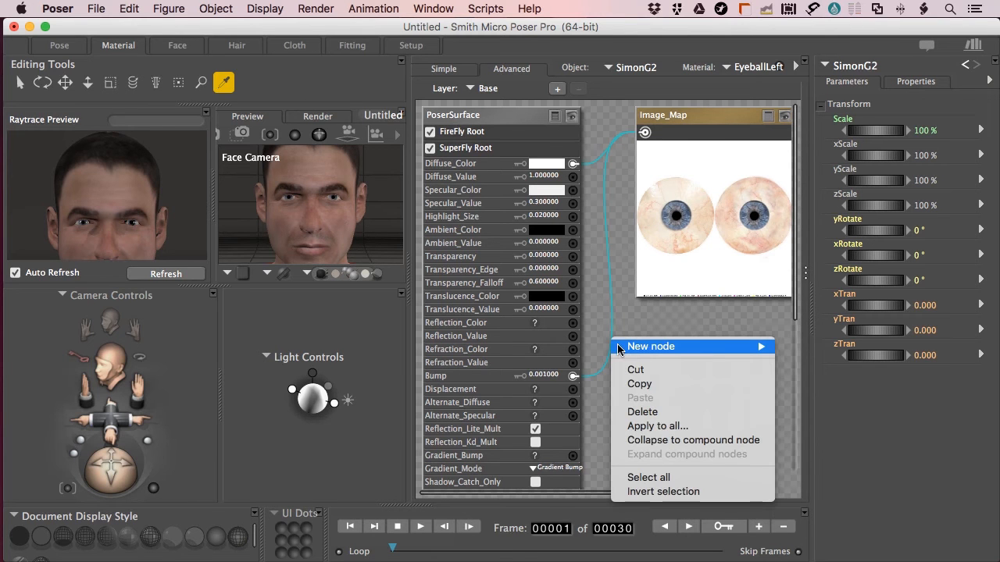
pyautogui.moveTo(645, 348)
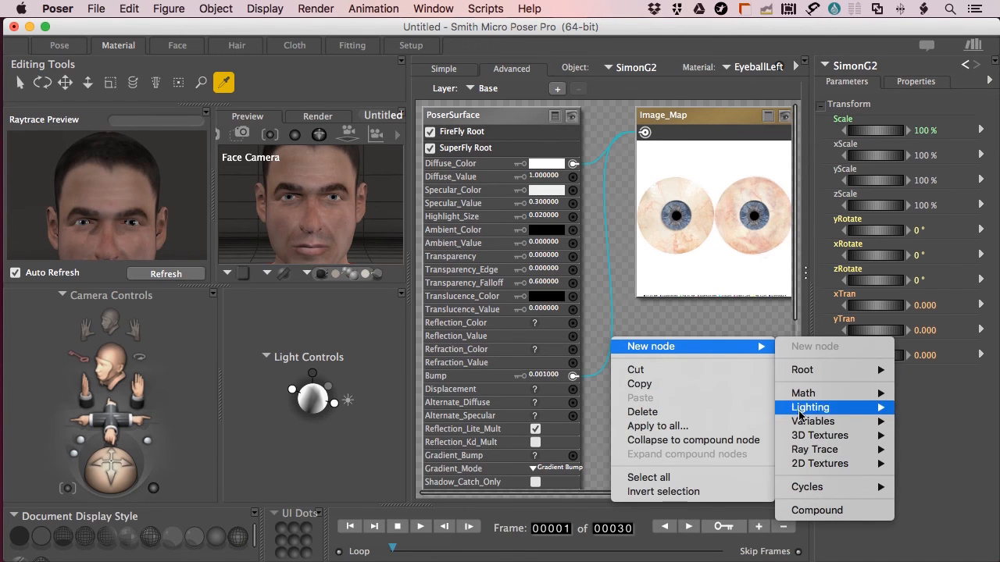
pyautogui.moveTo(810, 453)
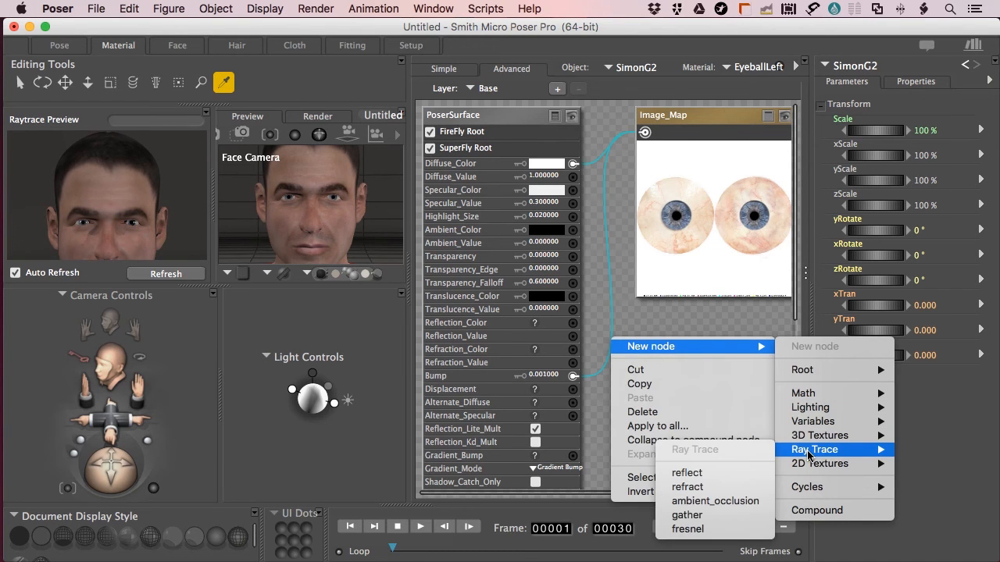
pyautogui.click(698, 474)
pyautogui.moveTo(625, 369); pyautogui.dragTo(573, 323)
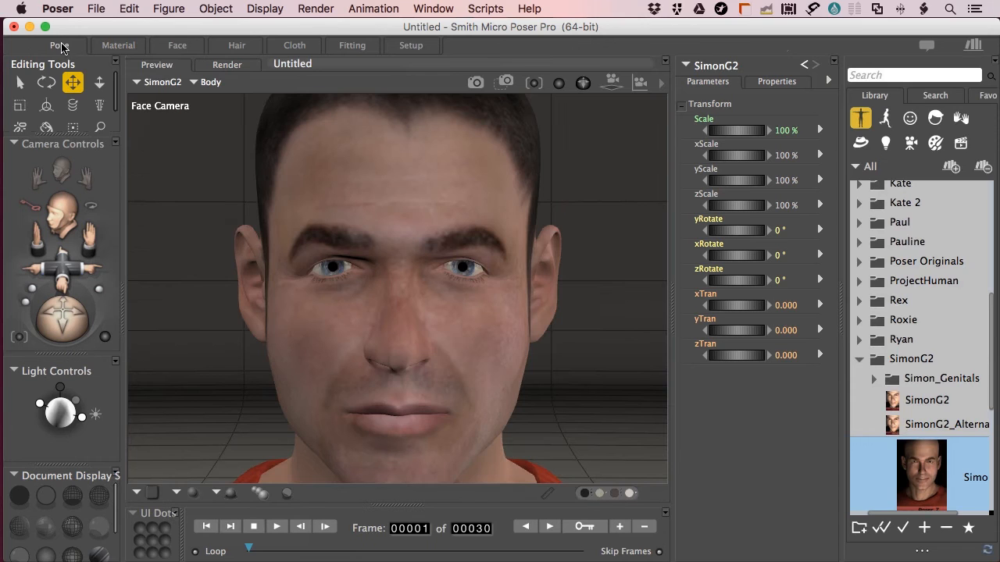
pyautogui.click(60, 45)
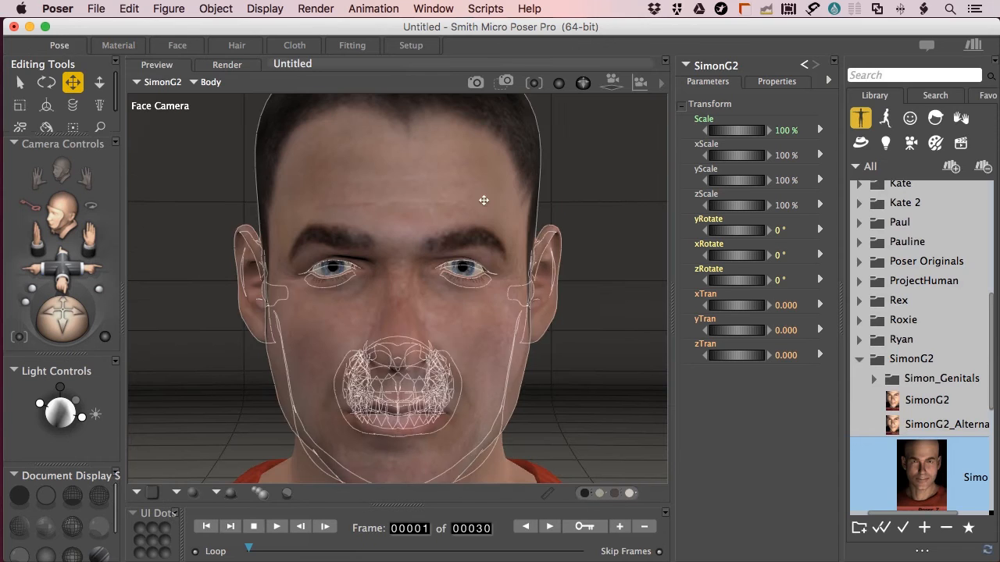
# Render the face, then render it again with the engine switched to SuperFly
pyautogui.press('super+r')
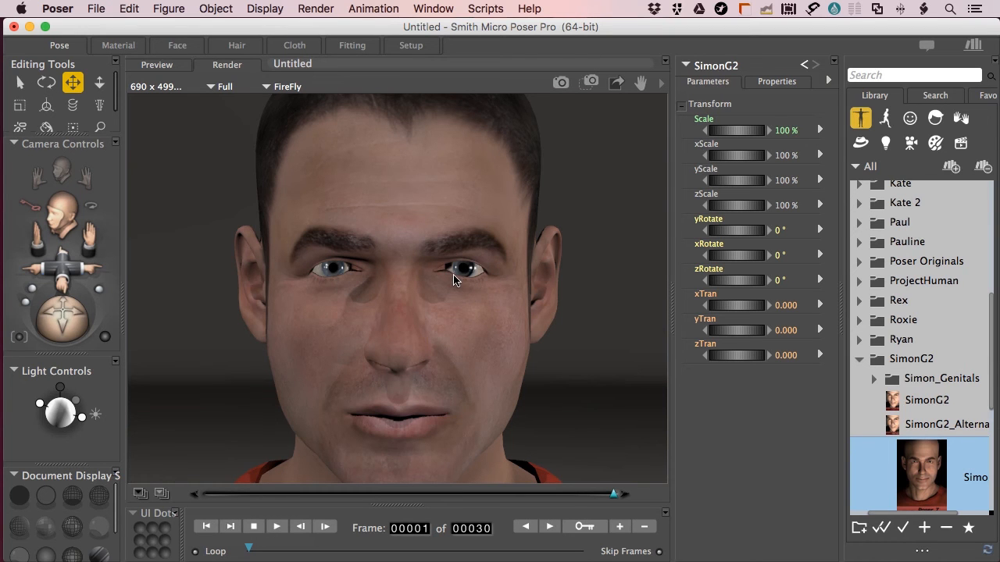
pyautogui.click(283, 88)
pyautogui.click(286, 85)
pyautogui.press('super+r')
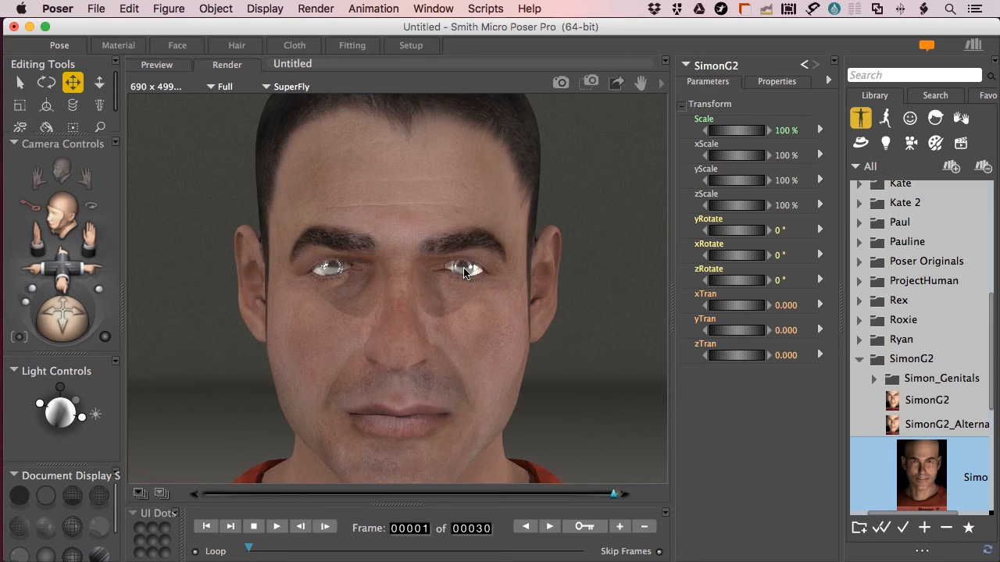
# Bring up the PupilLeft material in the Material room
pyautogui.click(119, 47)
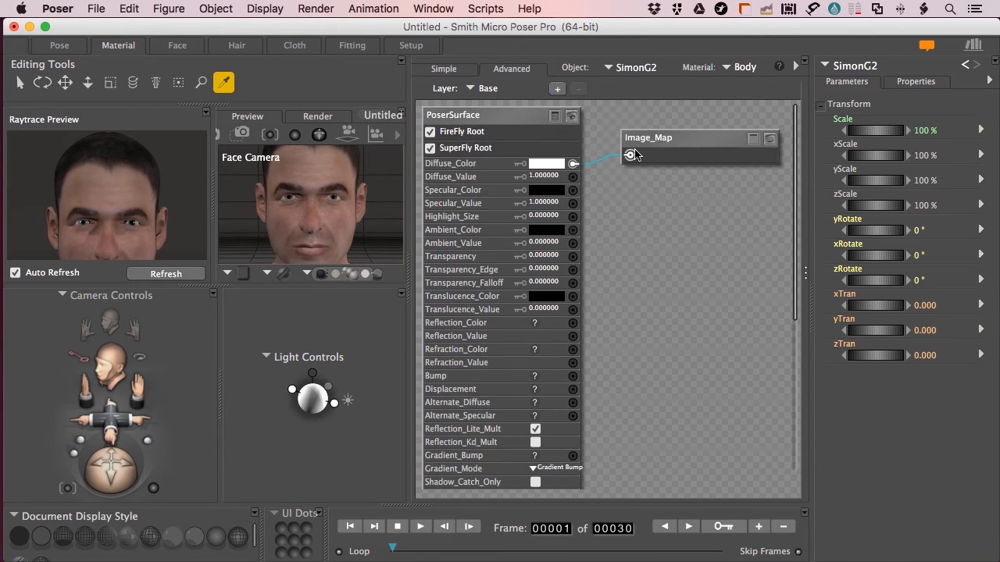
pyautogui.click(738, 69)
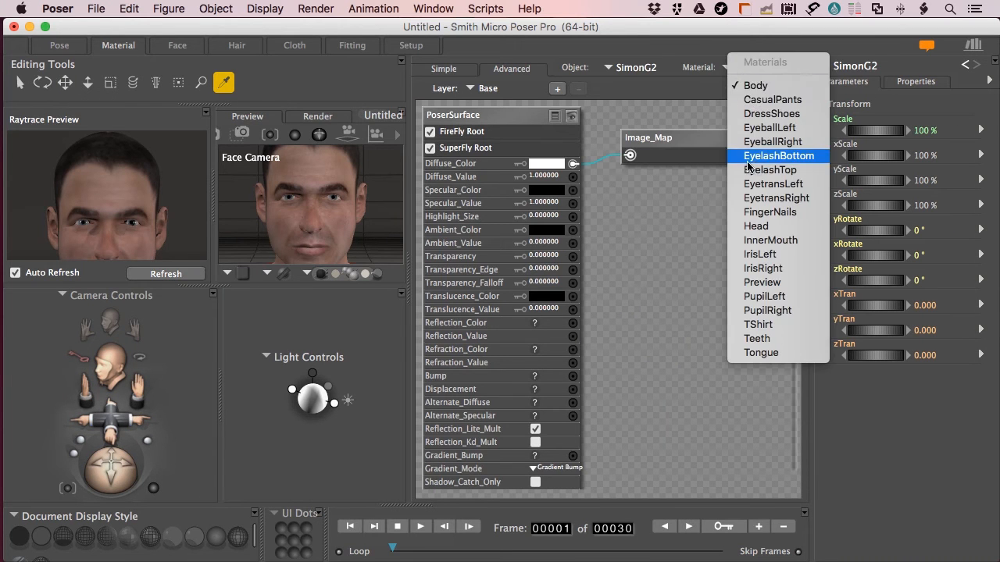
pyautogui.click(754, 297)
# Add a Ray Trace Reflect node, wire it into PupilLeft's Reflection_Color, and set that colour to black
pyautogui.rightClick(618, 232)
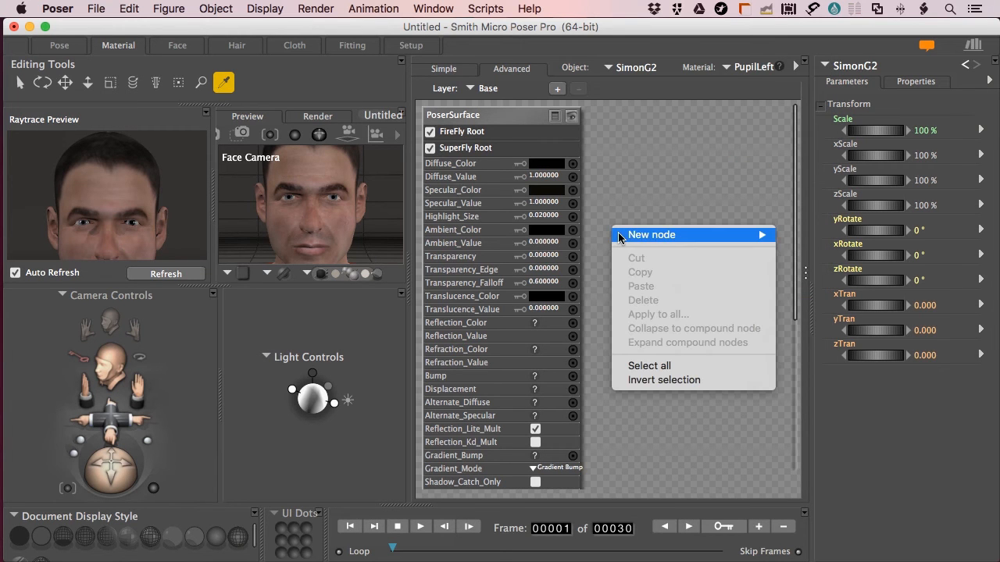
pyautogui.moveTo(624, 236)
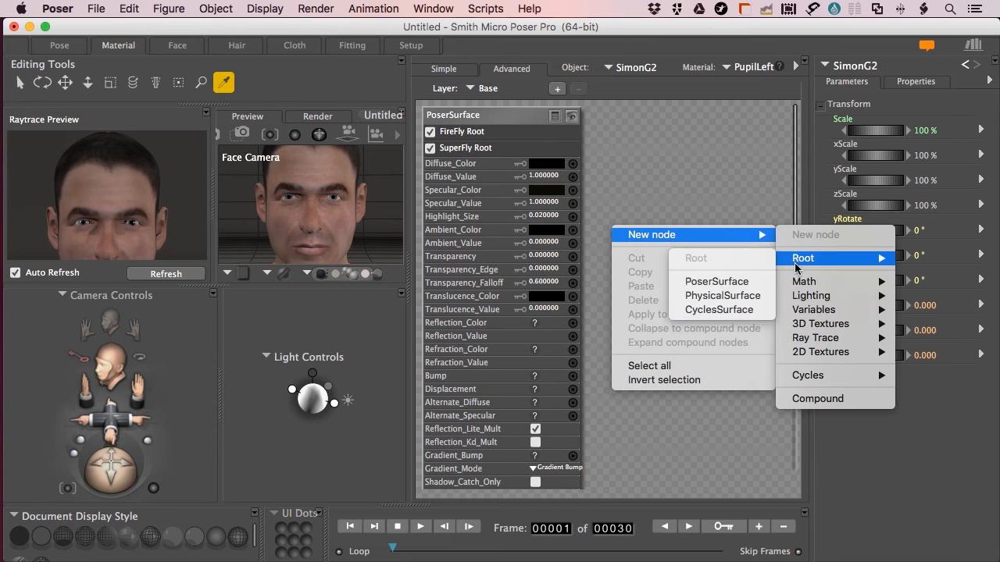
pyautogui.moveTo(799, 340)
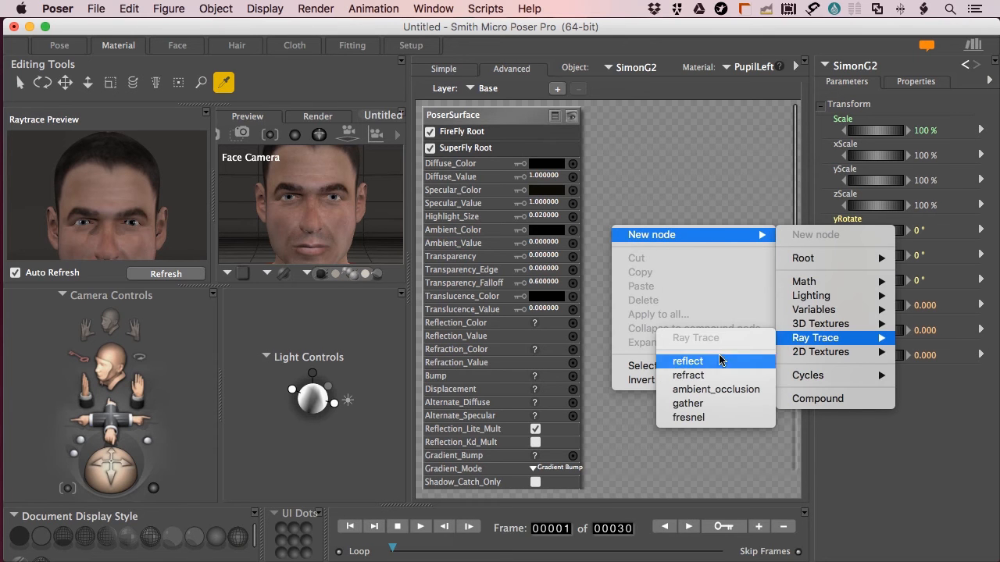
pyautogui.click(691, 361)
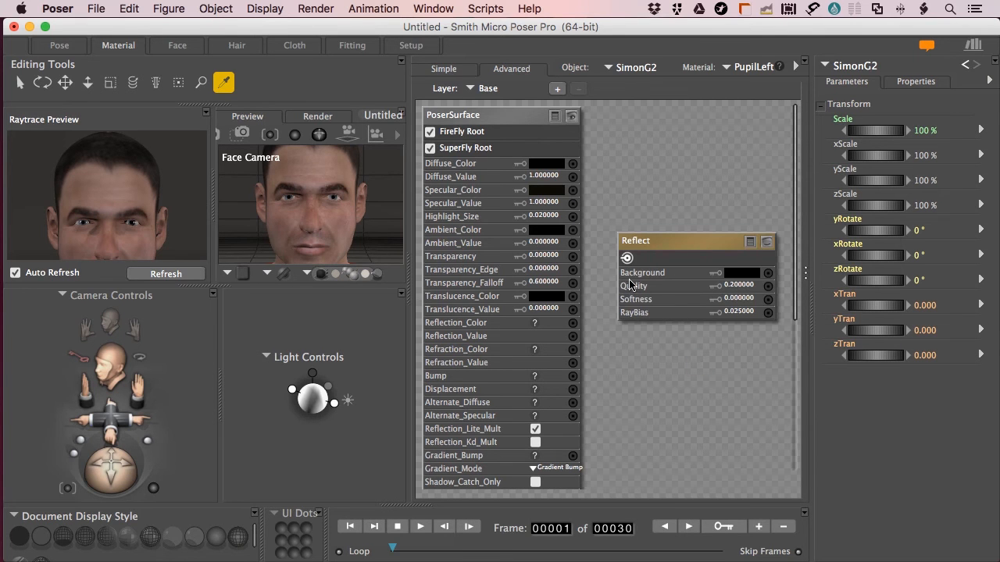
pyautogui.moveTo(626, 257); pyautogui.dragTo(573, 323)
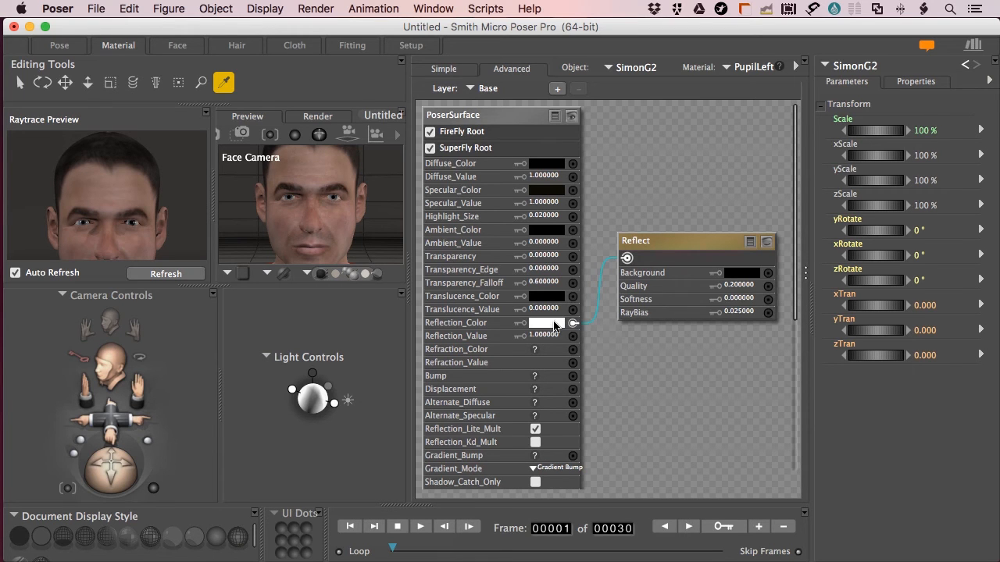
pyautogui.click(545, 322)
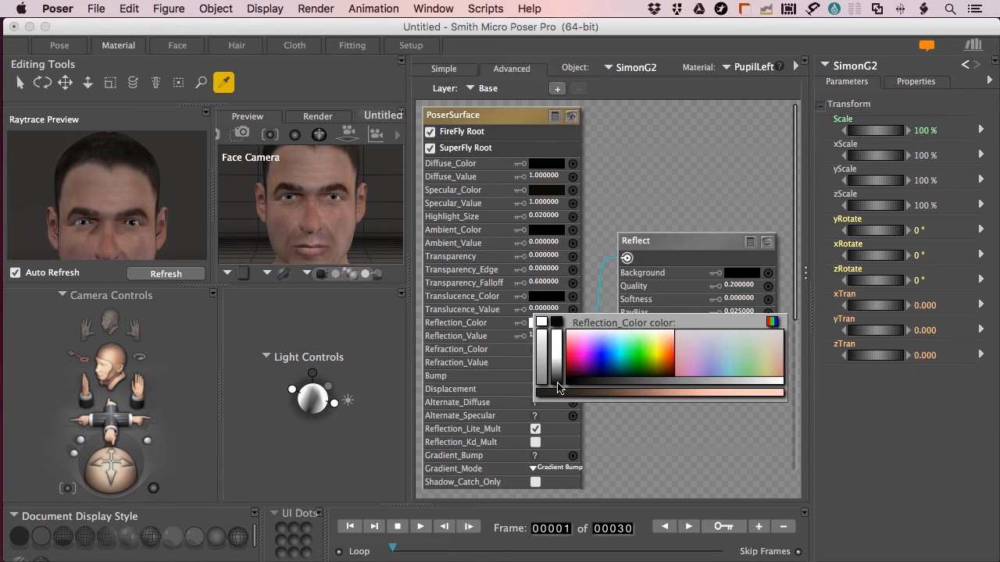
pyautogui.click(546, 325)
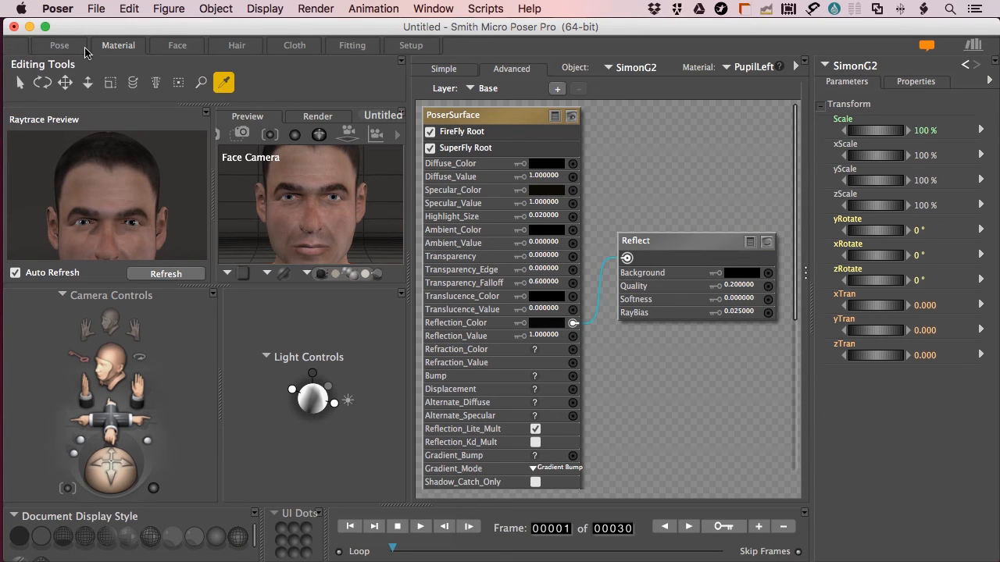
# Render SimonG2's face in SuperFly from the Pose room with Cmd+R, then return to the Material room
pyautogui.click(52, 45)
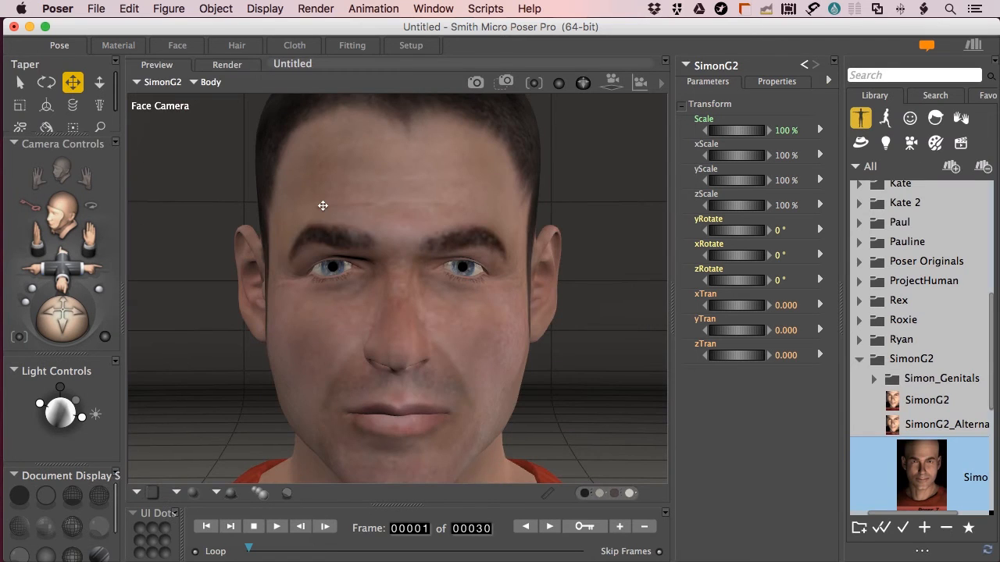
pyautogui.press('super+r')
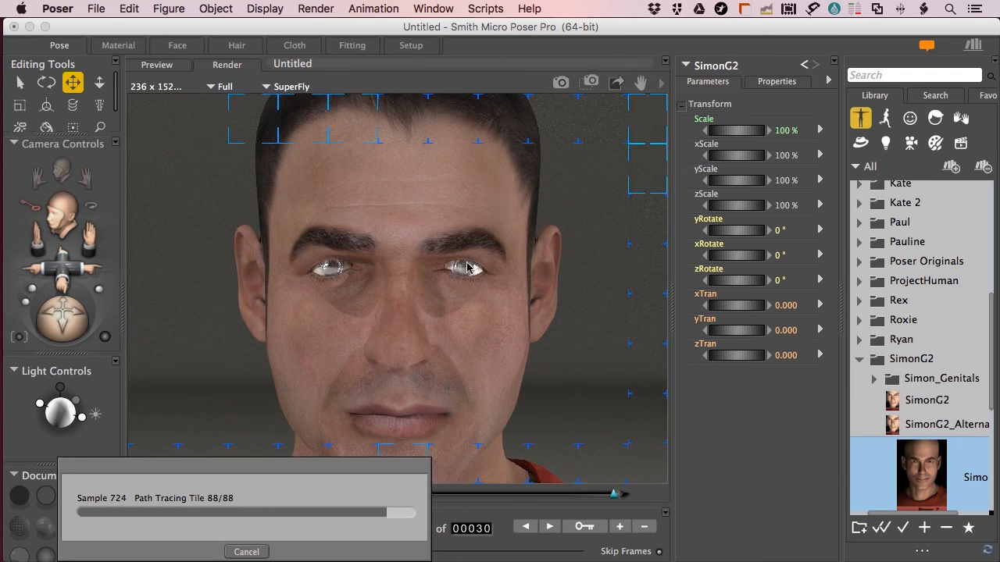
pyautogui.click(127, 45)
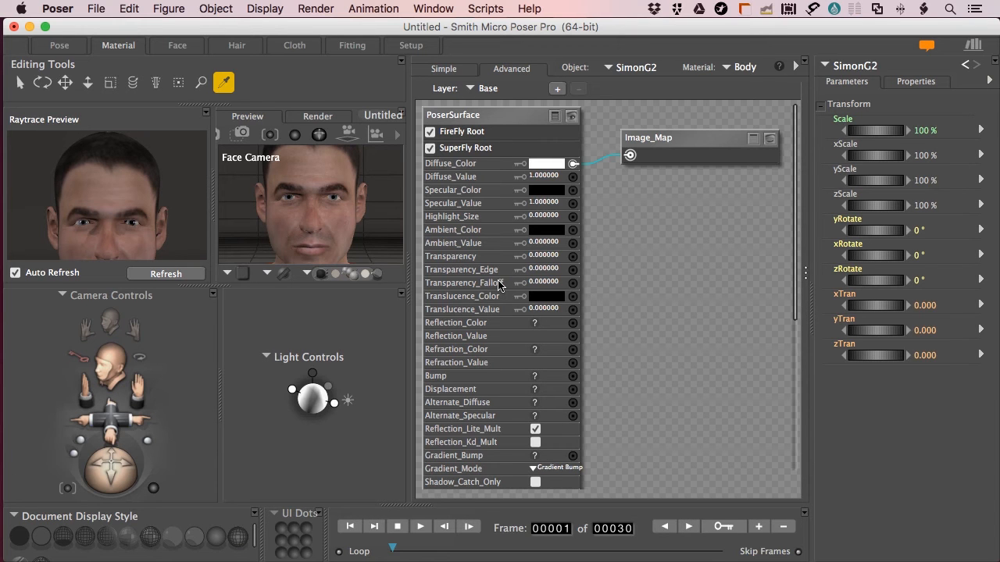
# Look at the IrisLeft material, then switch back to PupilLeft
pyautogui.click(748, 69)
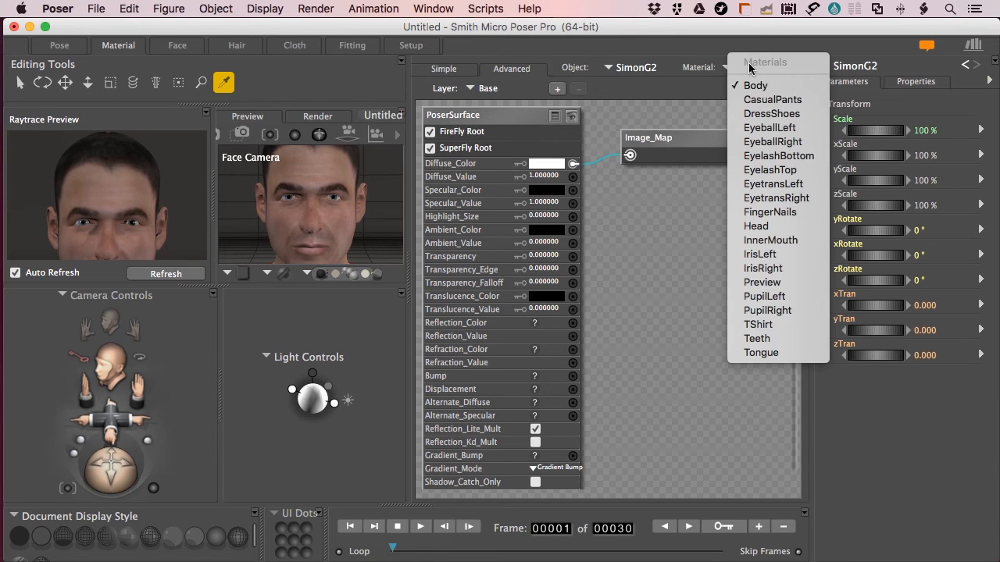
pyautogui.click(759, 255)
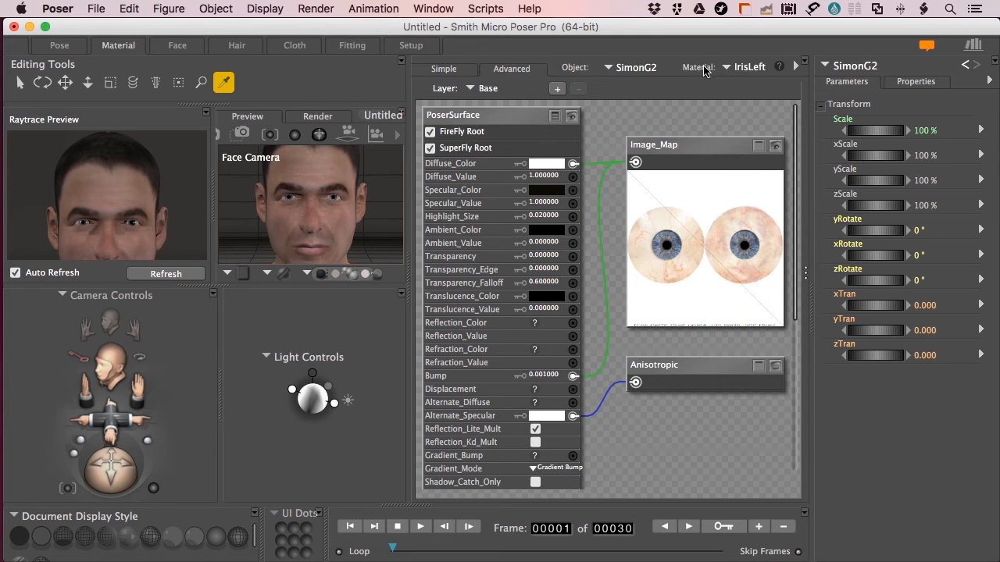
pyautogui.click(756, 69)
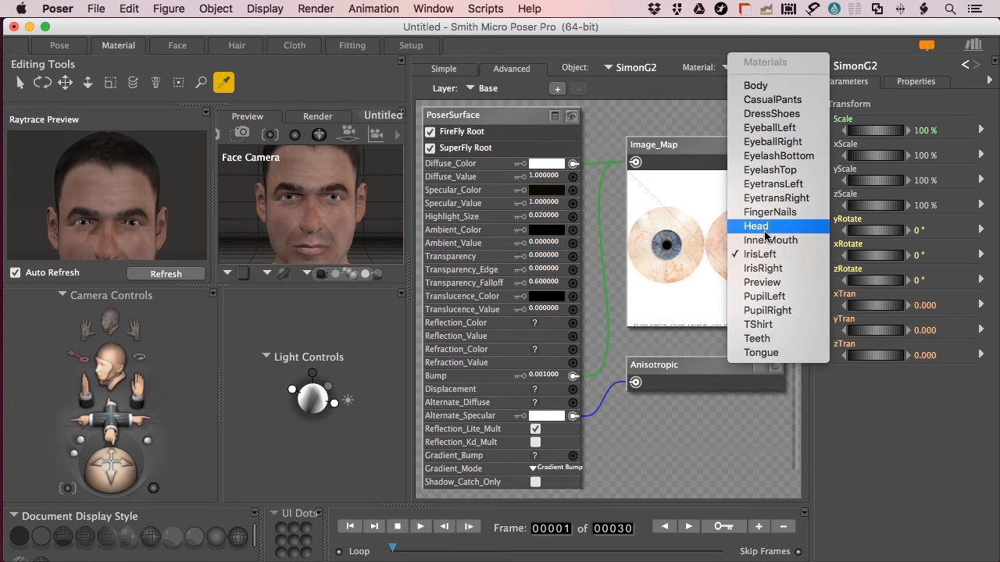
pyautogui.click(769, 297)
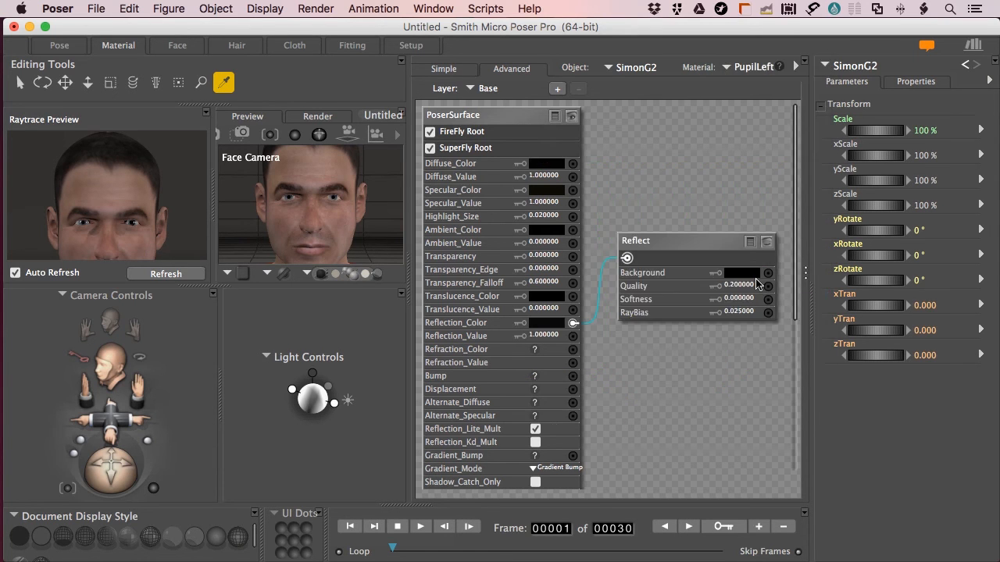
# Lower PupilLeft's Reflection_Value to 0.1 and refresh the raytrace preview
pyautogui.click(544, 337)
pyautogui.write('.1')
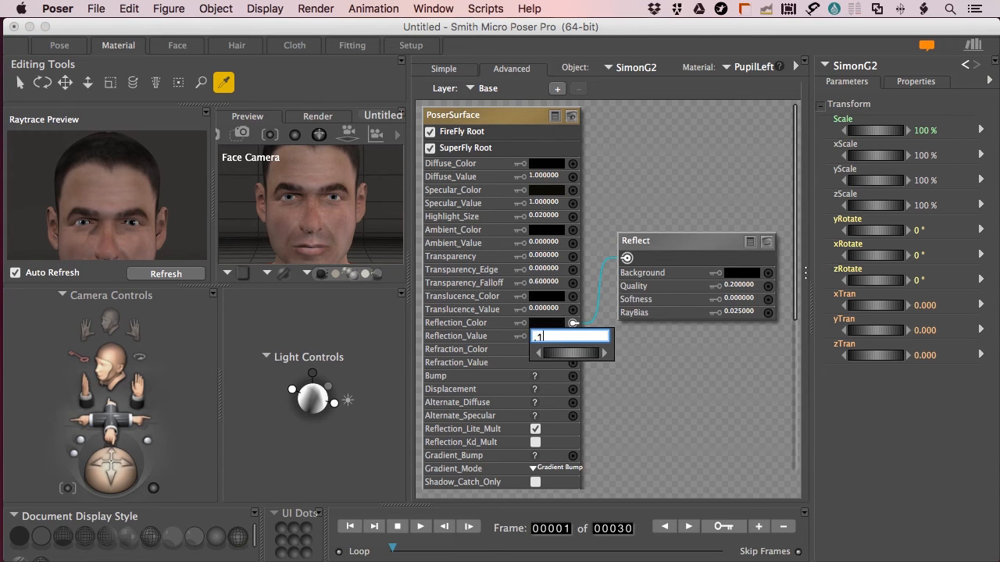
pyautogui.press('Return')
pyautogui.click(169, 275)
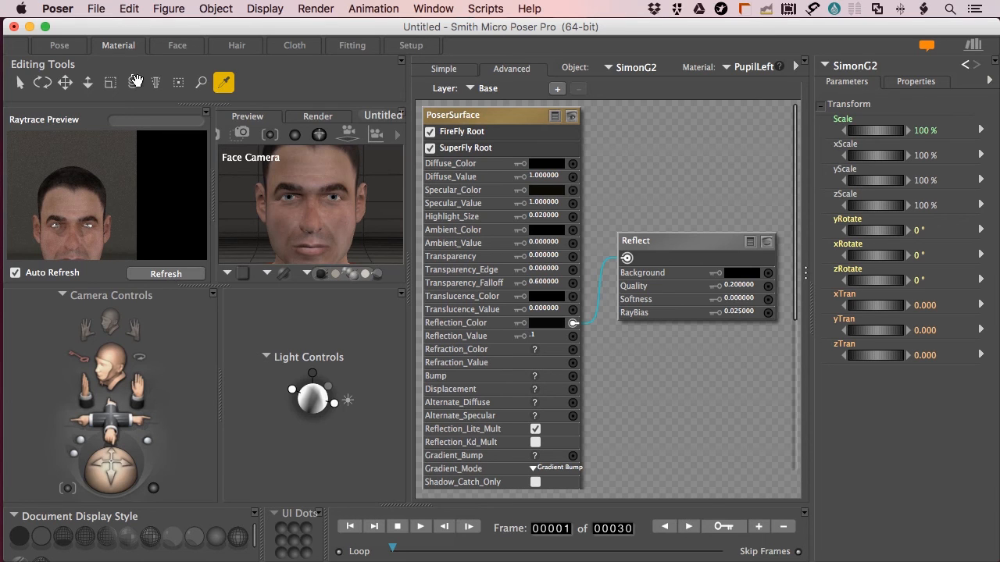
pyautogui.click(57, 45)
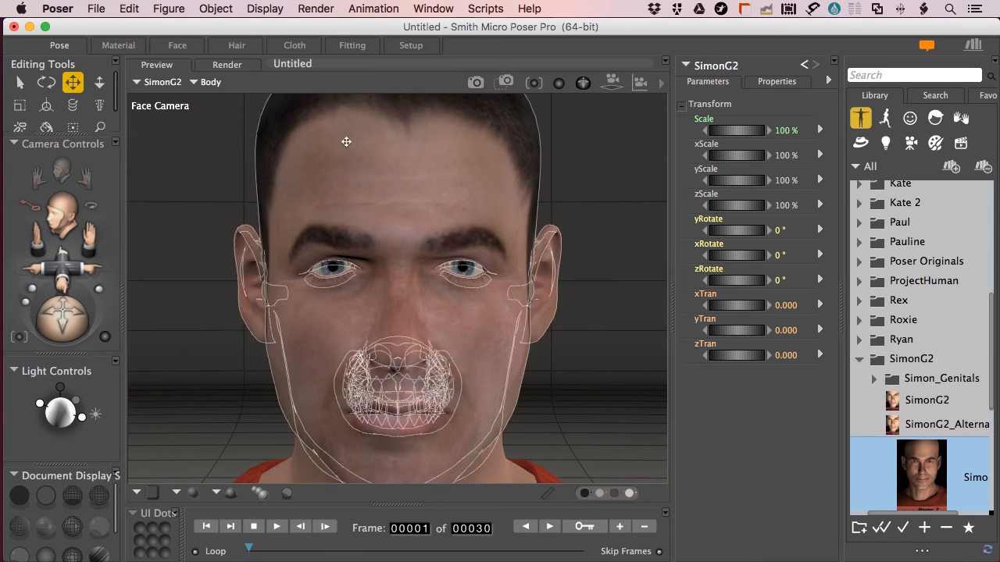
# Render SimonG2's face in SuperFly with Cmd+R, then go back to the Material room
pyautogui.click(221, 66)
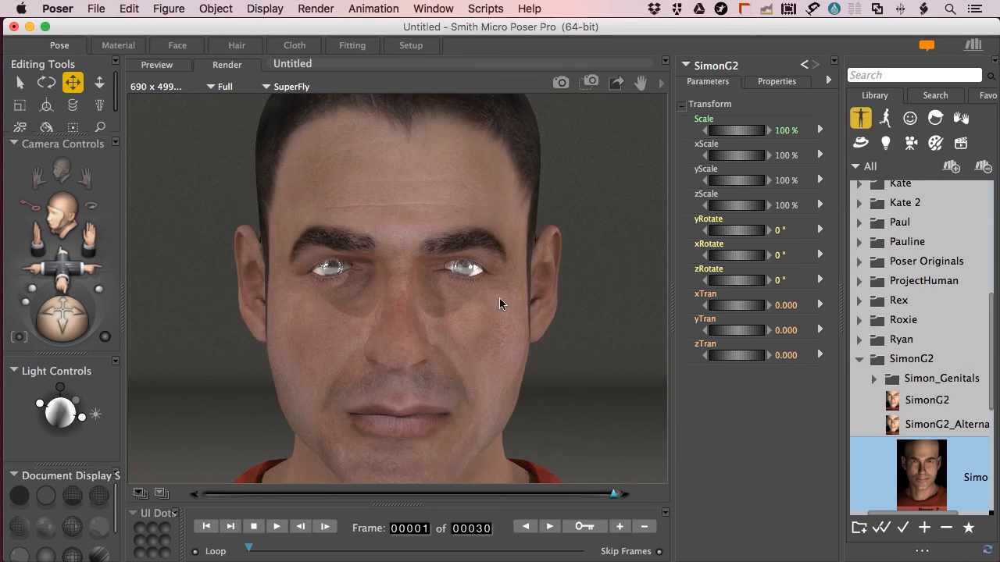
pyautogui.press('super+r')
pyautogui.click(118, 44)
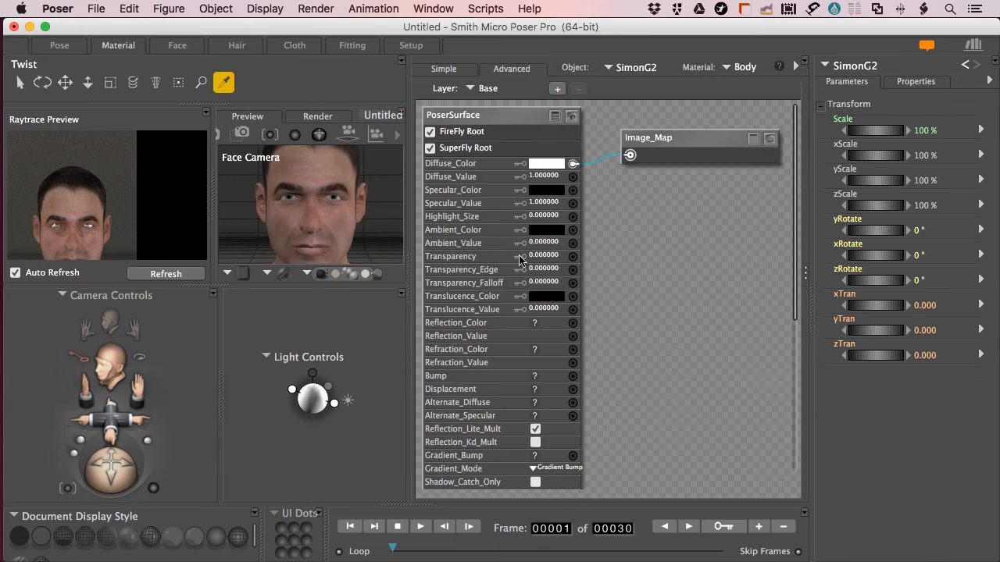
# Select the Head material, reposition its Image_Map node, and expand it to preview the face texture
pyautogui.click(748, 69)
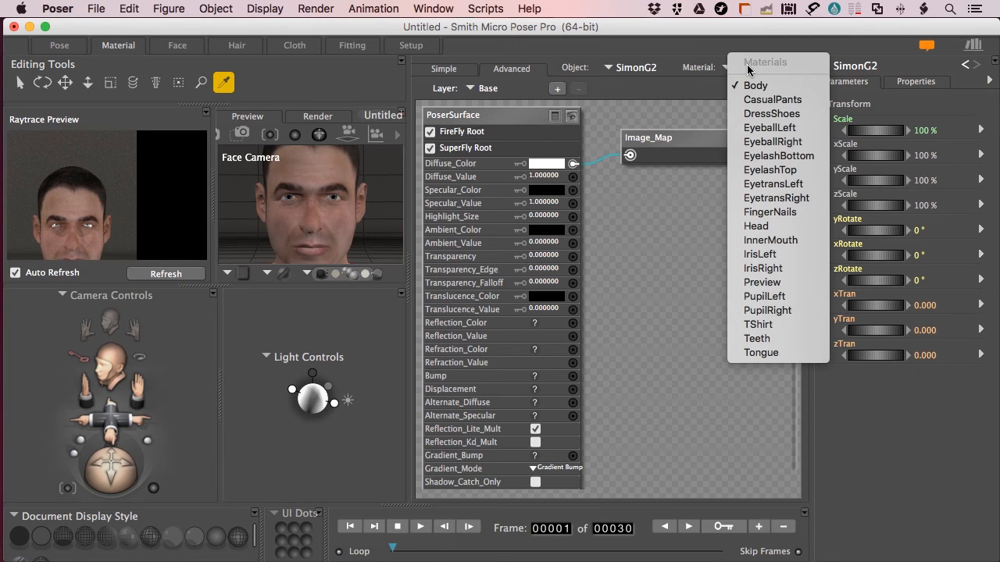
pyautogui.click(754, 226)
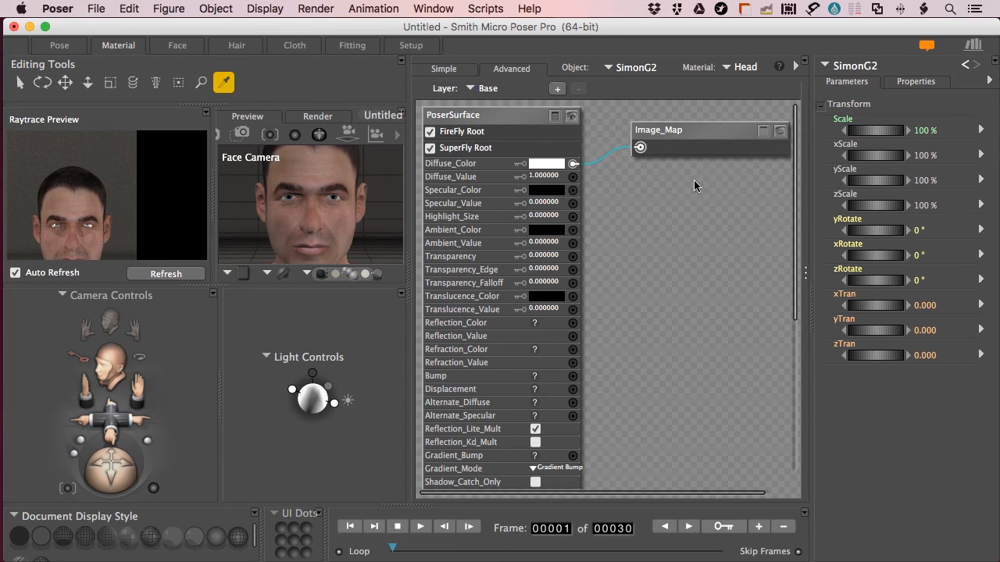
pyautogui.moveTo(686, 133); pyautogui.dragTo(670, 114)
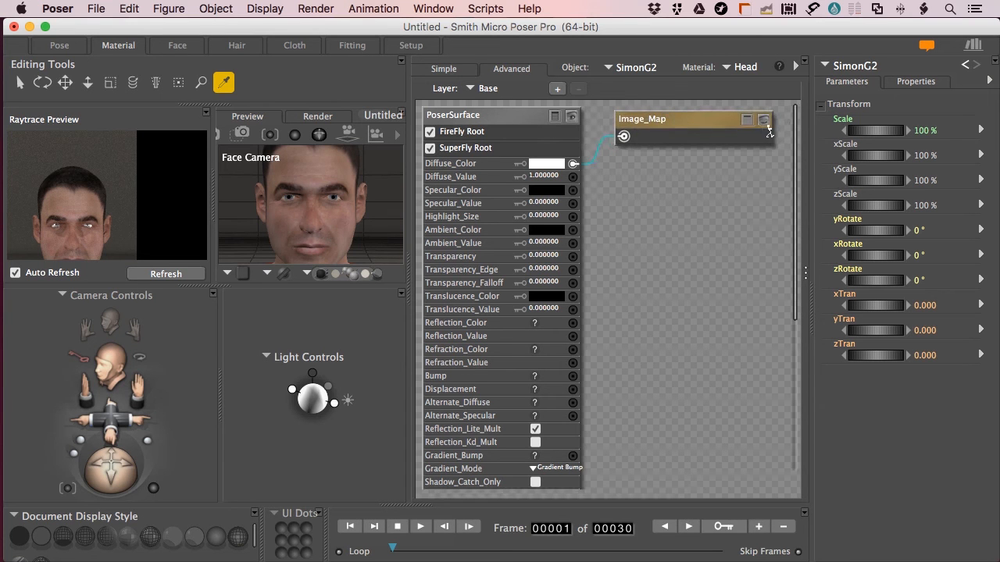
pyautogui.click(763, 120)
pyautogui.scroll(-5, 493, 300)
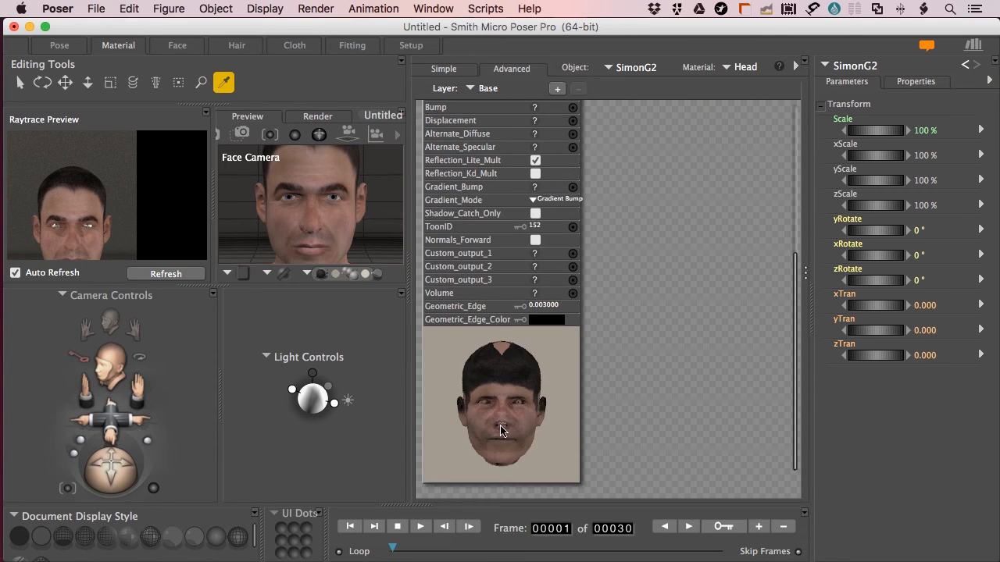
pyautogui.scroll(5, 542, 426)
pyautogui.scroll(-2, 659, 220)
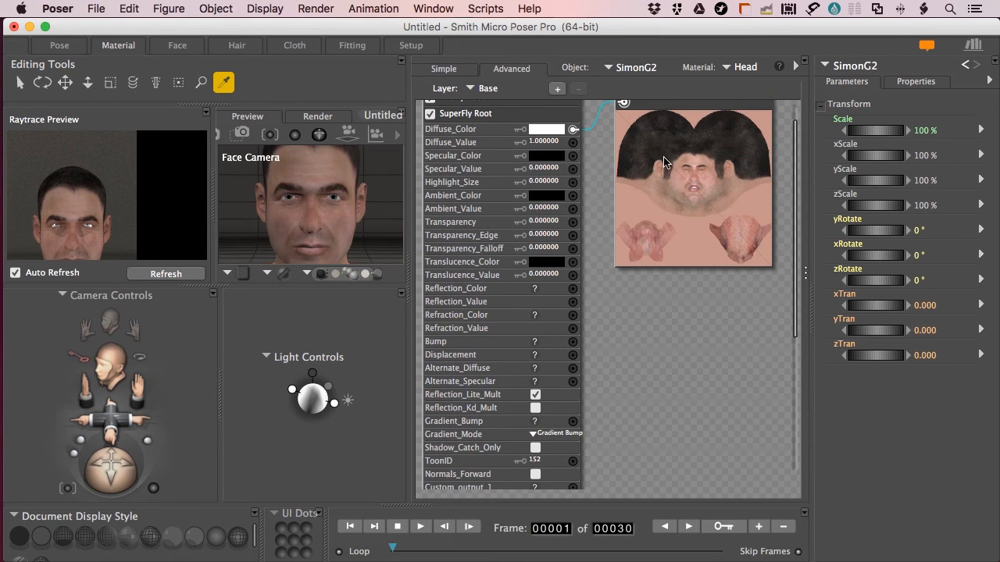
pyautogui.scroll(-5, 572, 318)
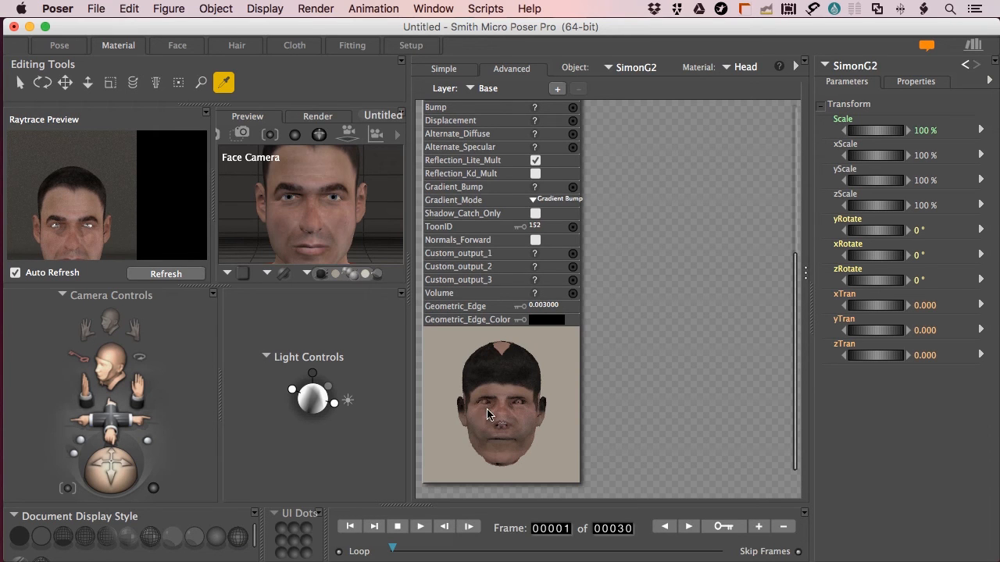
pyautogui.scroll(5, 485, 450)
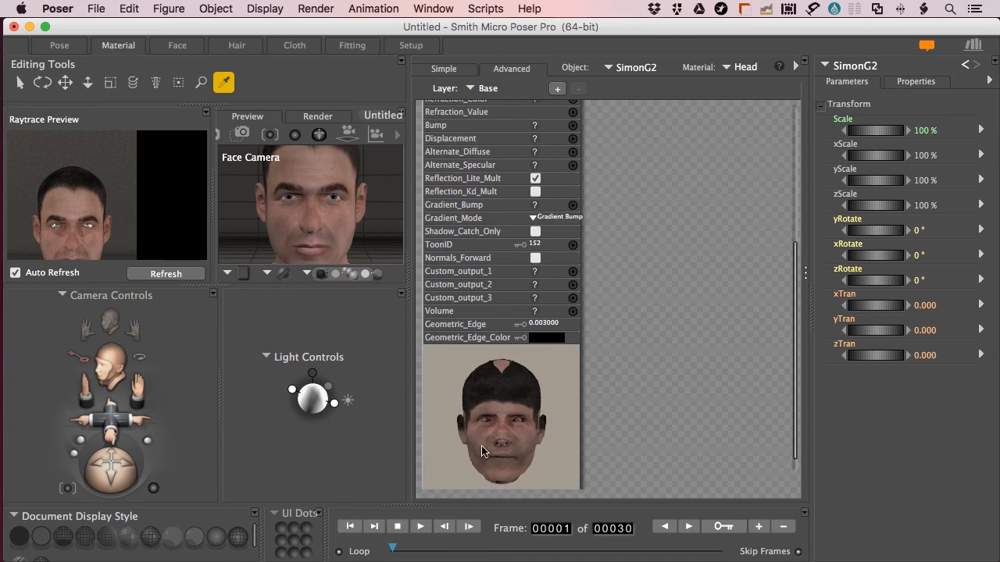
pyautogui.scroll(3, 486, 457)
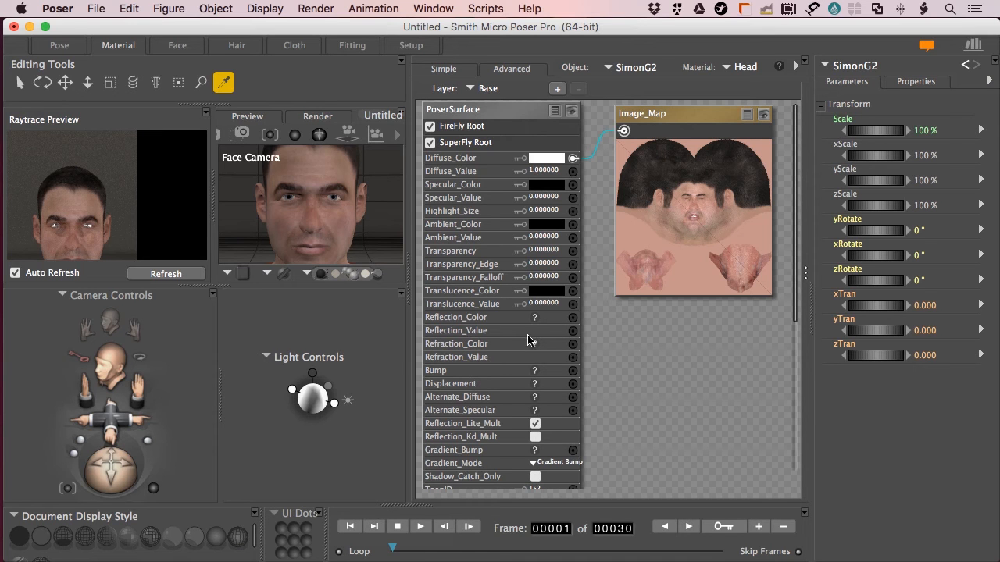
# Wire the Head's Image_Map output into Gradient_Bump and refresh the raytrace preview
pyautogui.moveTo(677, 117); pyautogui.dragTo(691, 115)
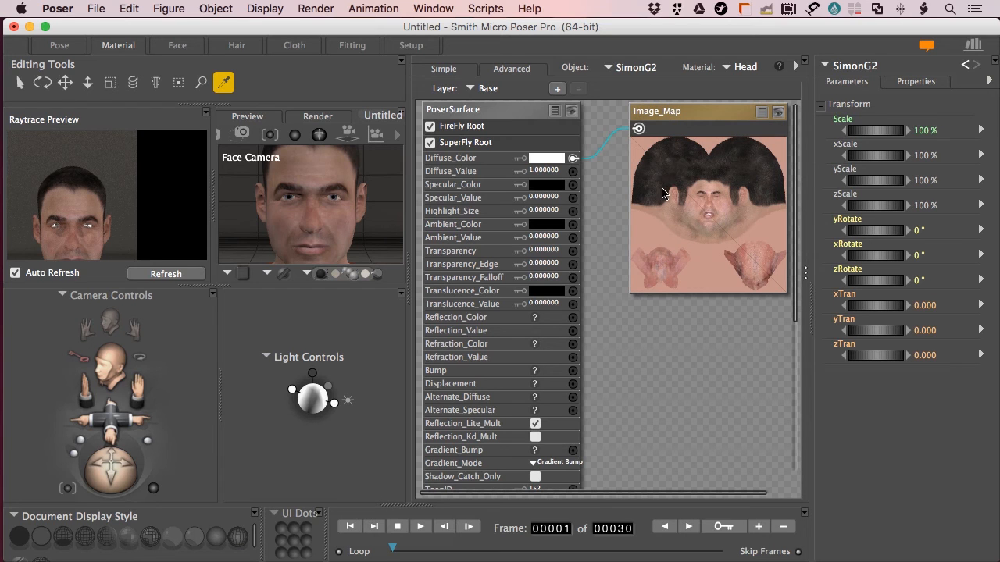
pyautogui.moveTo(637, 128); pyautogui.dragTo(576, 454)
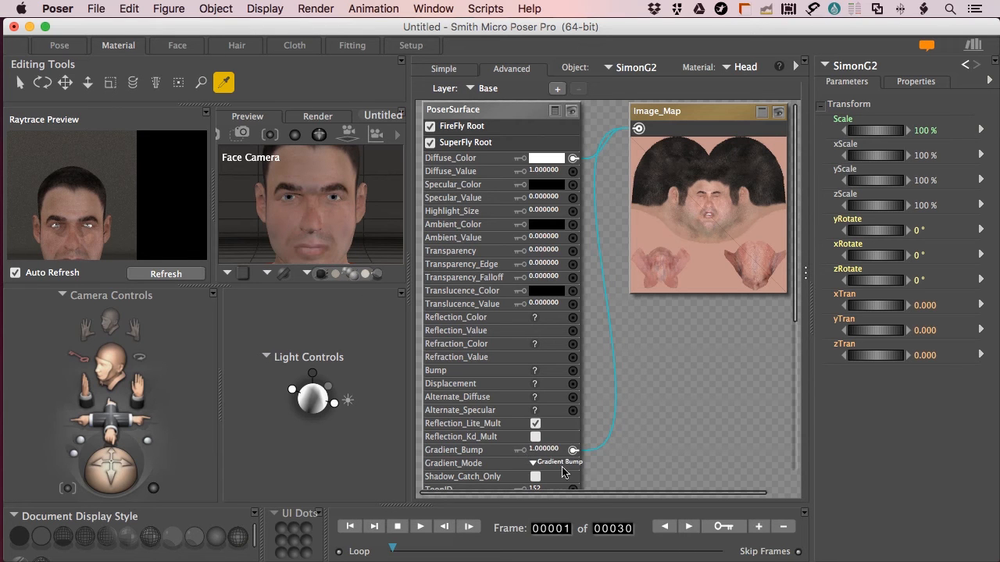
pyautogui.scroll(-2, 500, 458)
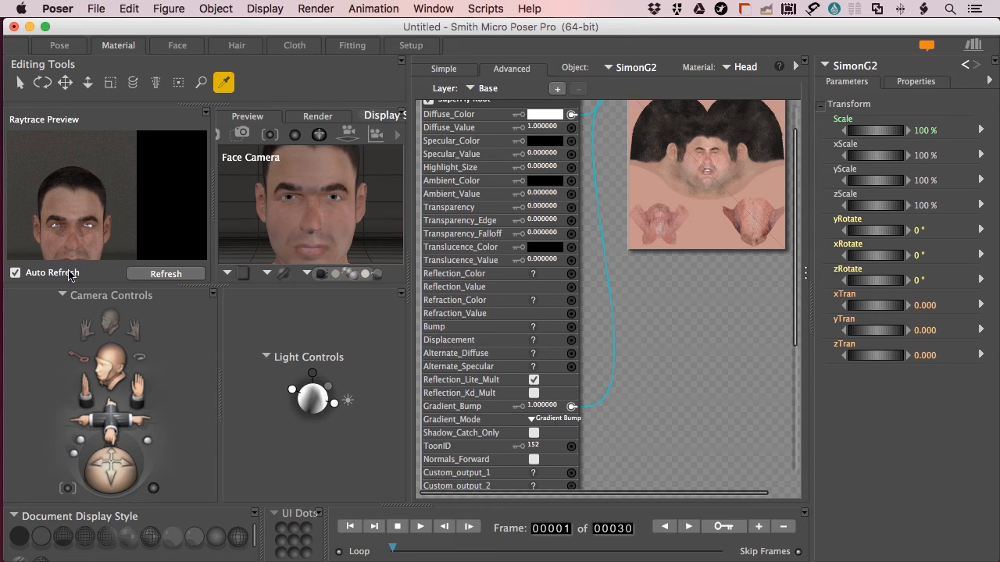
pyautogui.click(166, 275)
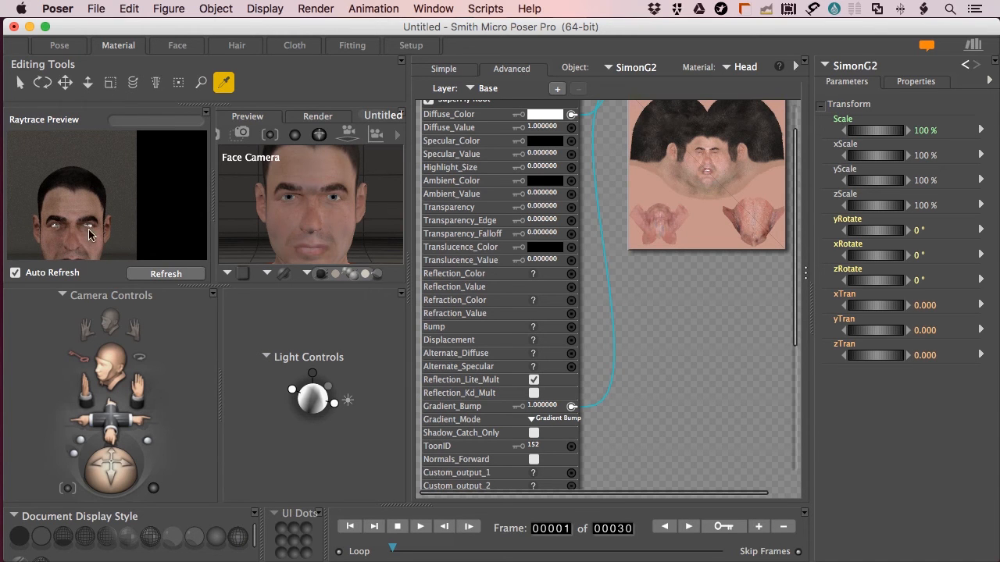
pyautogui.click(61, 45)
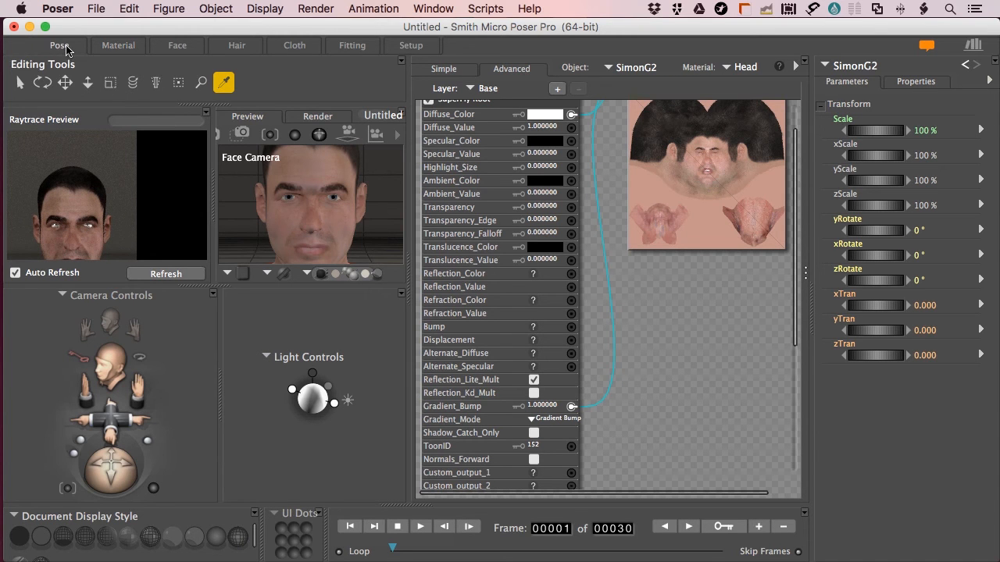
# Start a SuperFly render of the face with Cmd+R to see the bump on the skin
pyautogui.click(335, 267)
pyautogui.press('super+r')
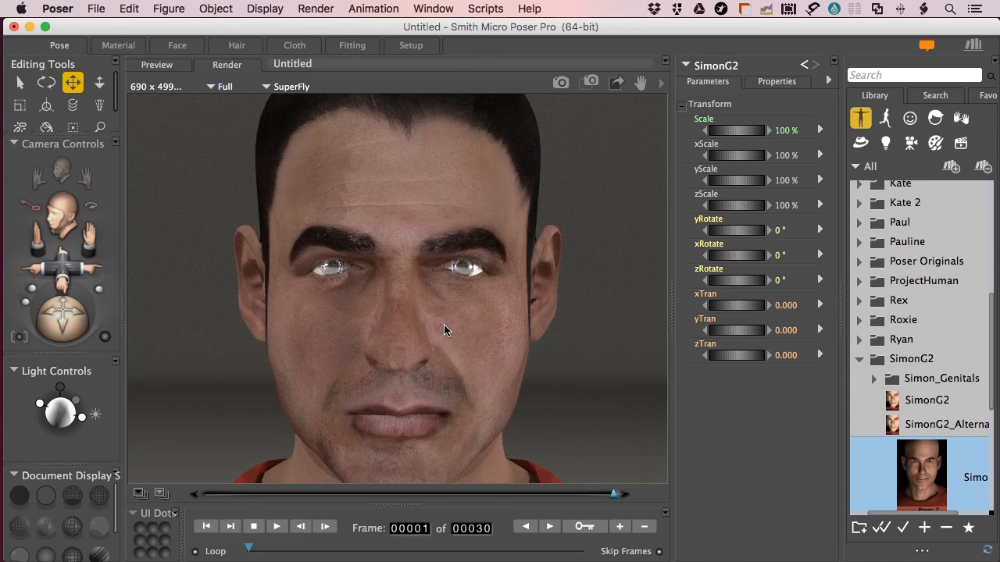
# On the Head material, try Gradient_Mode Tangent Space Normal Map and refresh the preview
pyautogui.click(118, 45)
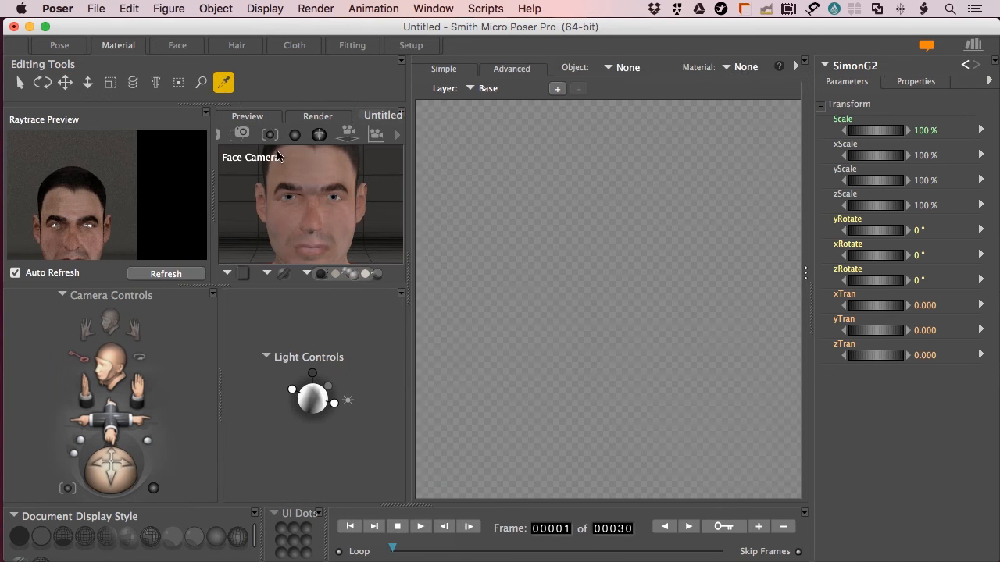
pyautogui.click(744, 68)
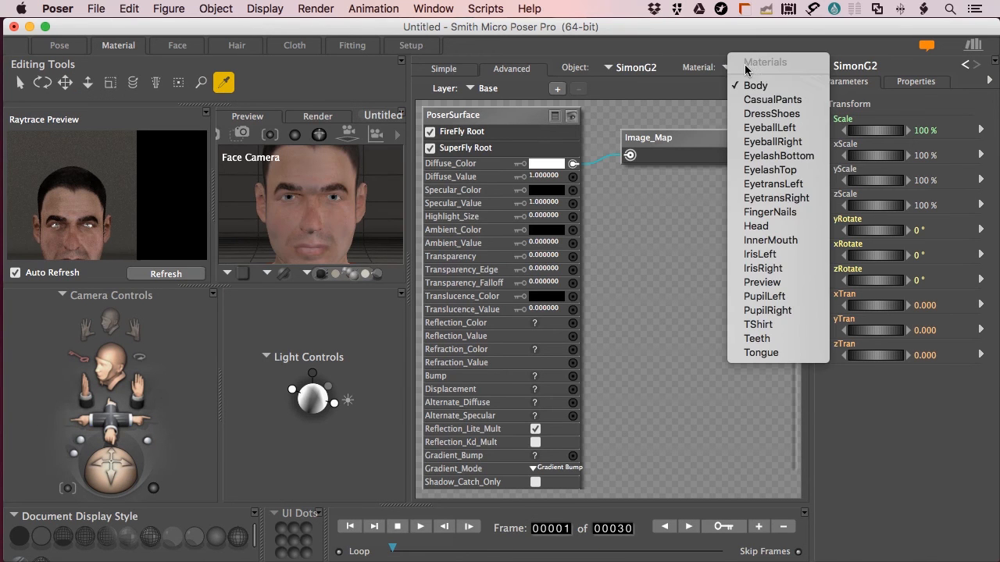
pyautogui.click(738, 227)
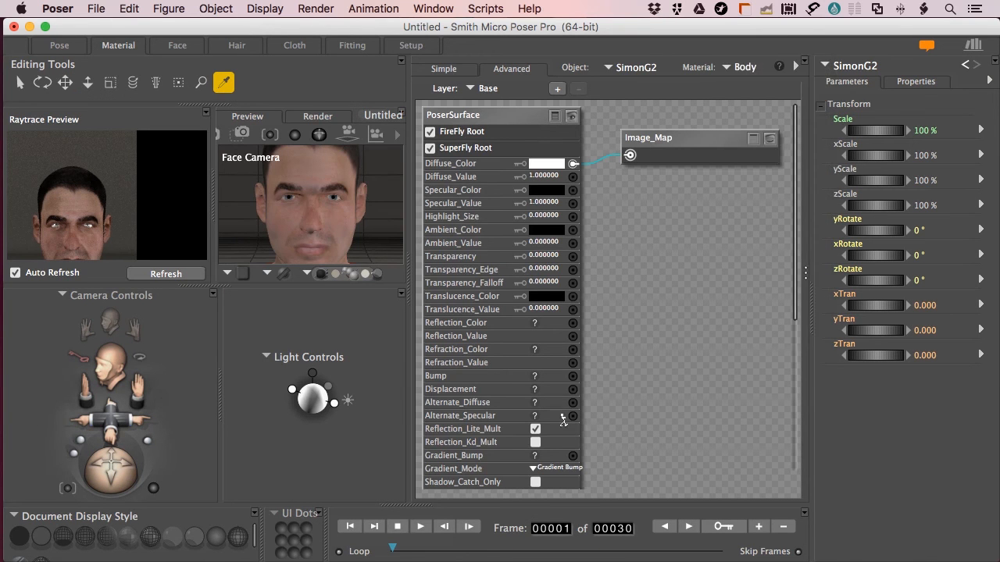
pyautogui.click(556, 470)
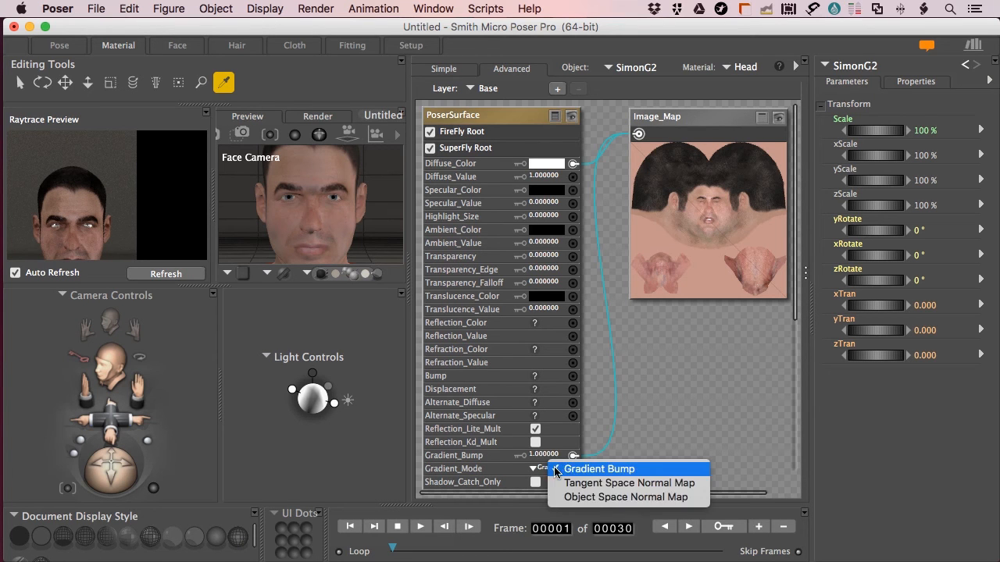
pyautogui.click(598, 483)
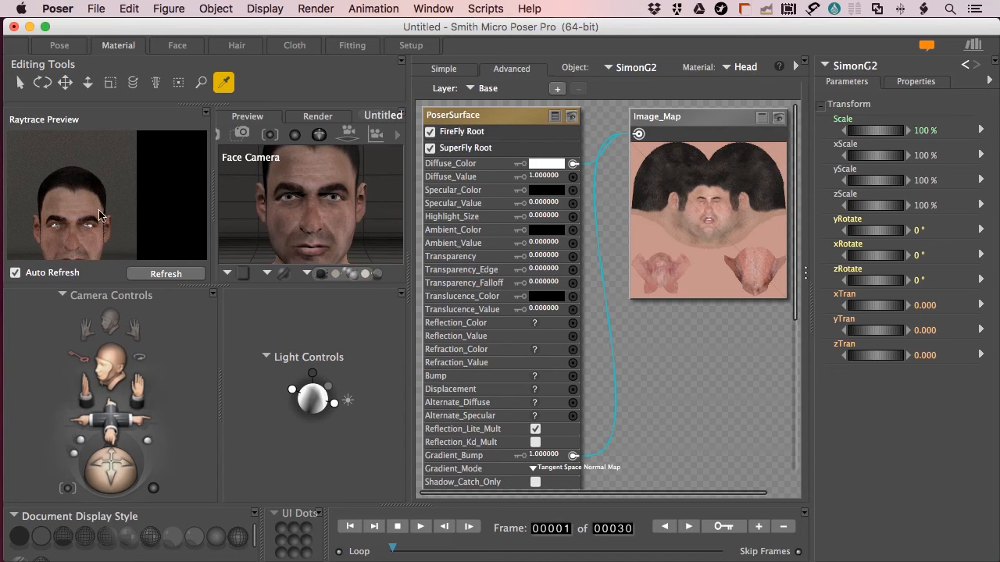
pyautogui.click(165, 274)
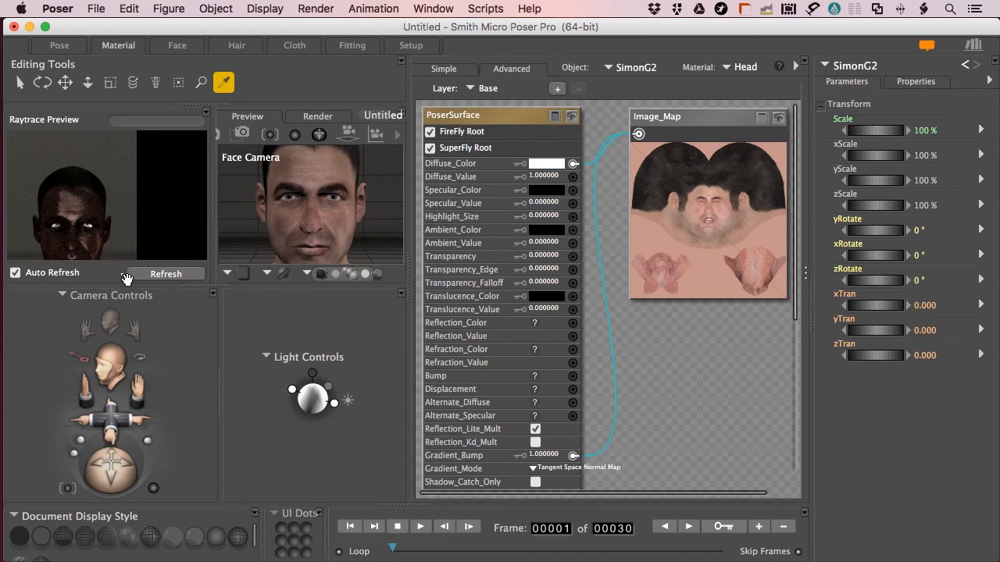
# Revert Gradient_Mode to Gradient Bump, set Gradient_Bump to 0.2, and refresh the preview
pyautogui.click(545, 472)
pyautogui.click(552, 470)
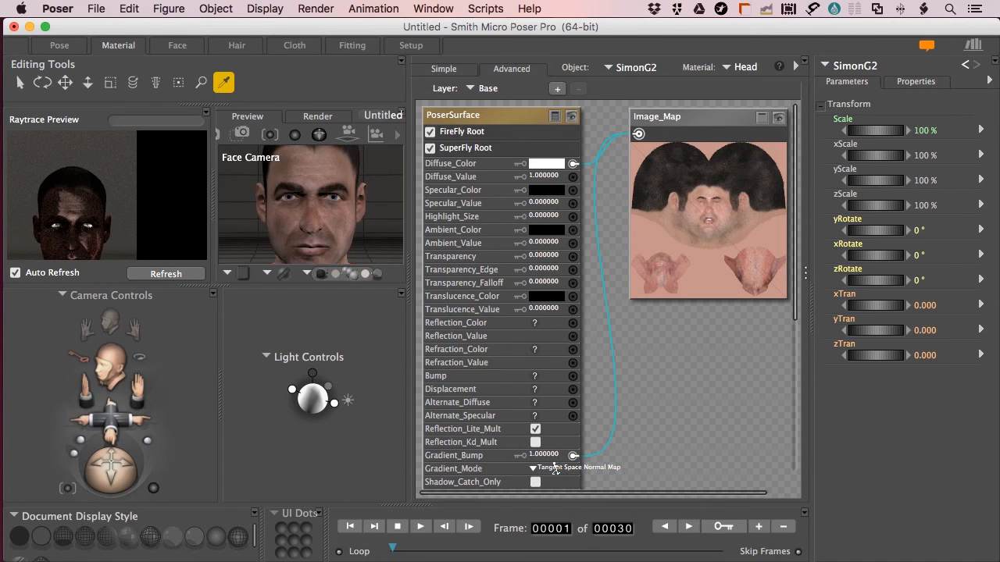
pyautogui.click(539, 455)
pyautogui.press('BackSpace')
pyautogui.write('.2')
pyautogui.press('Return')
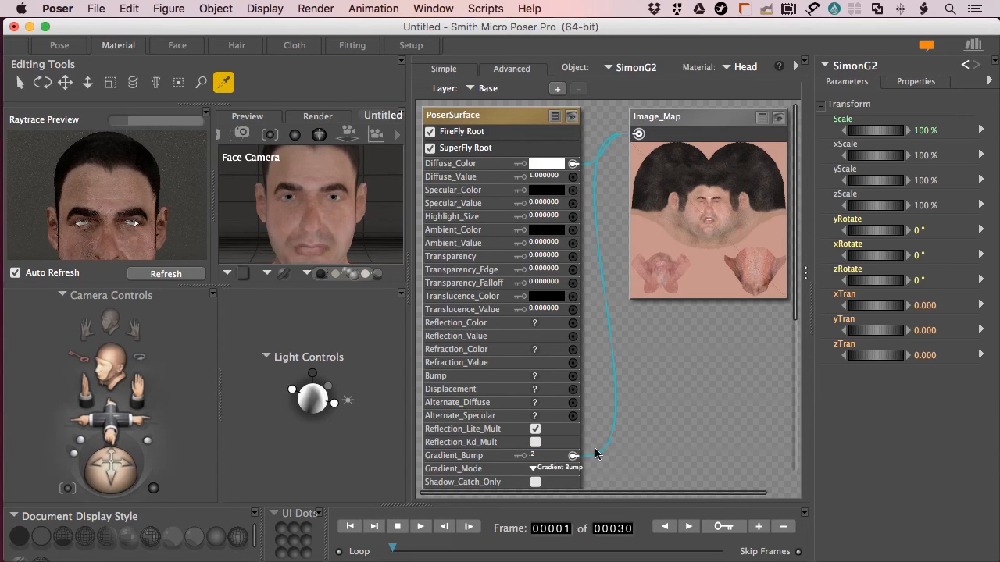
pyautogui.click(175, 275)
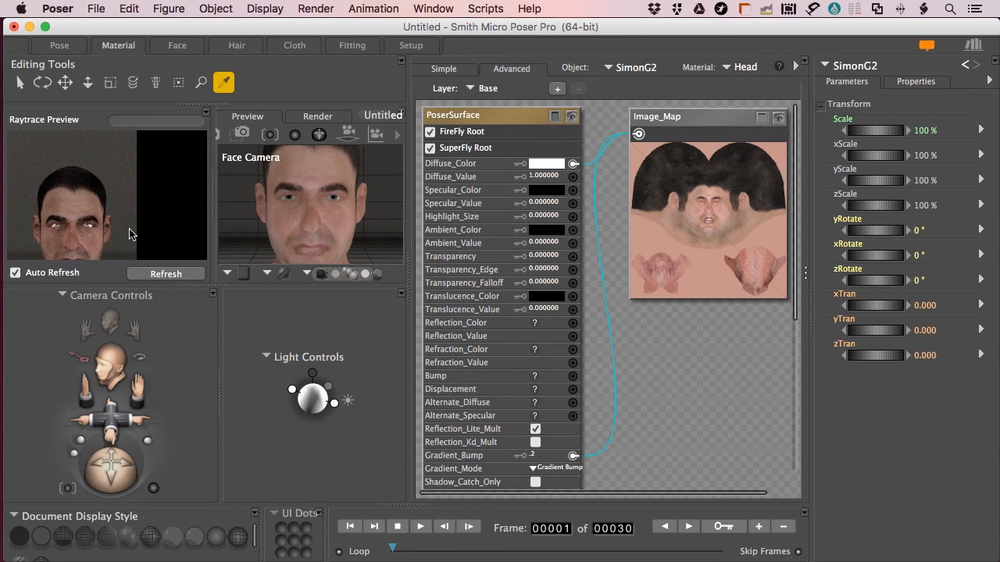
pyautogui.click(69, 43)
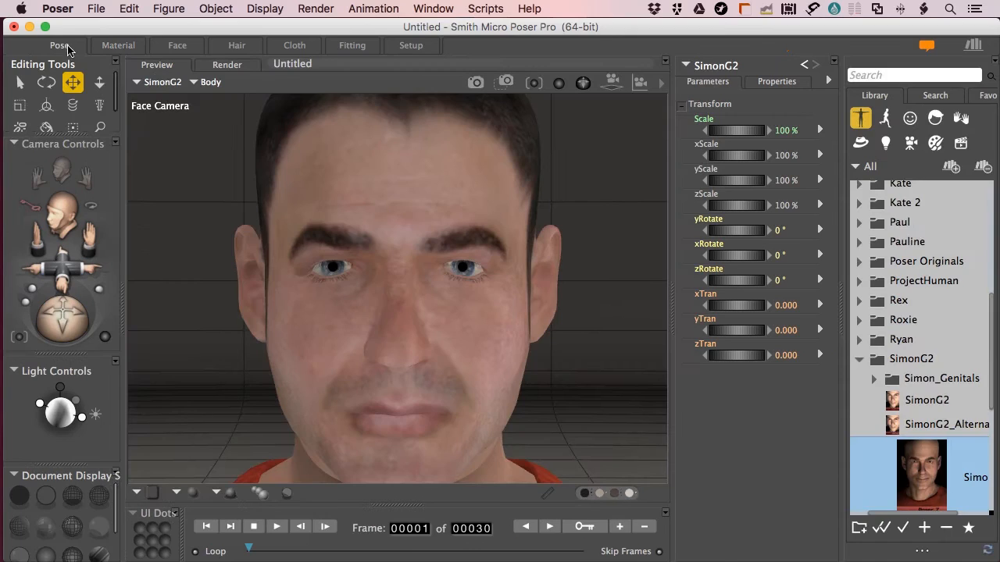
# Render the face in SuperFly with the 0.2 bump, then return to the Material room
pyautogui.press('super+r')
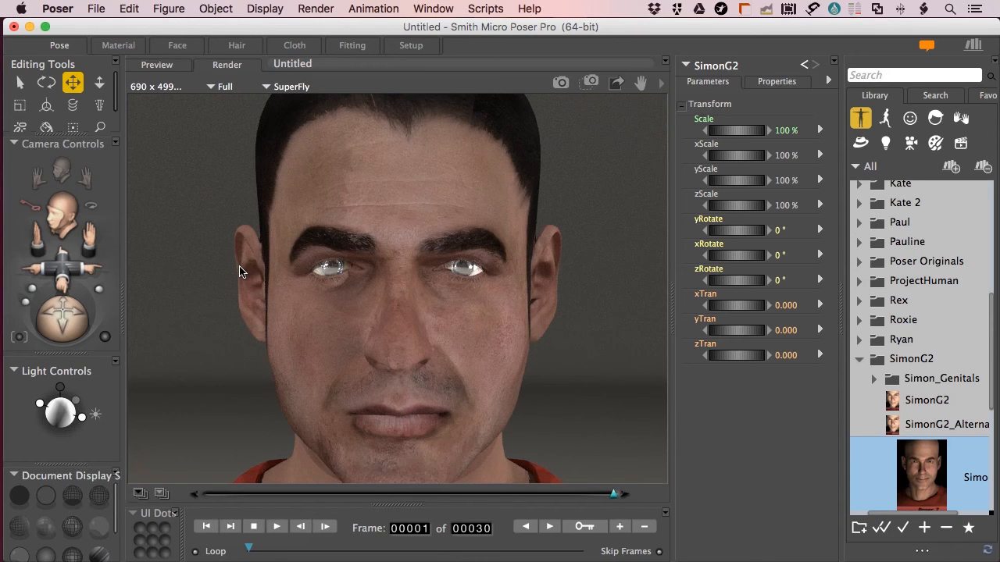
pyautogui.click(119, 45)
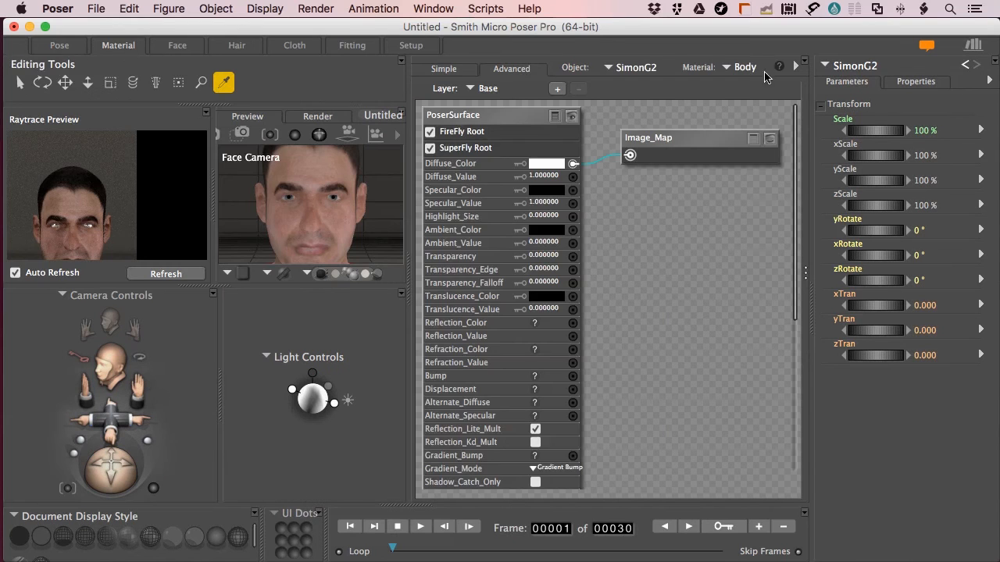
# Set EyeballLeft's Reflection_Value to 0.4 and render a SuperFly preview of the eyes
pyautogui.click(751, 69)
pyautogui.click(766, 129)
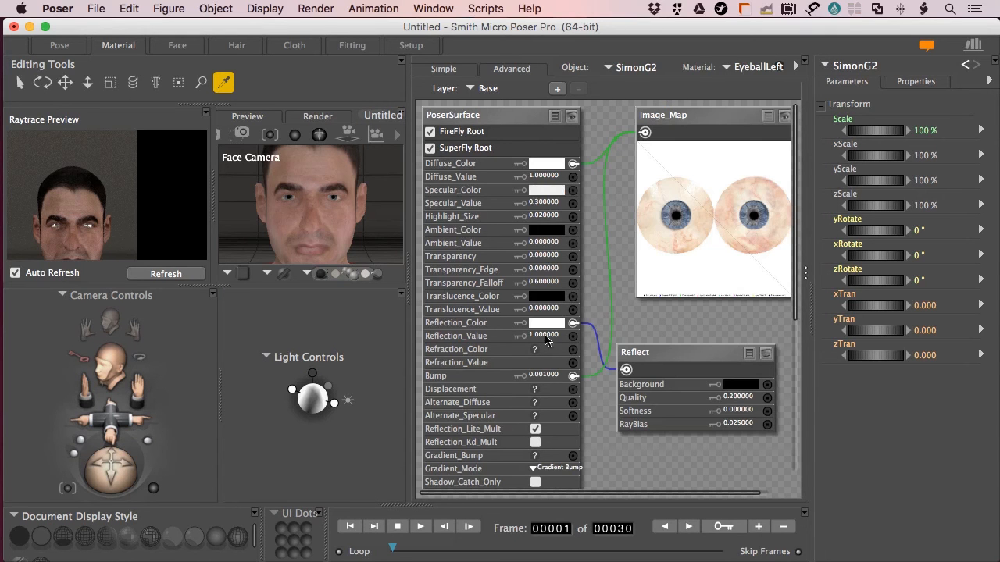
pyautogui.click(545, 335)
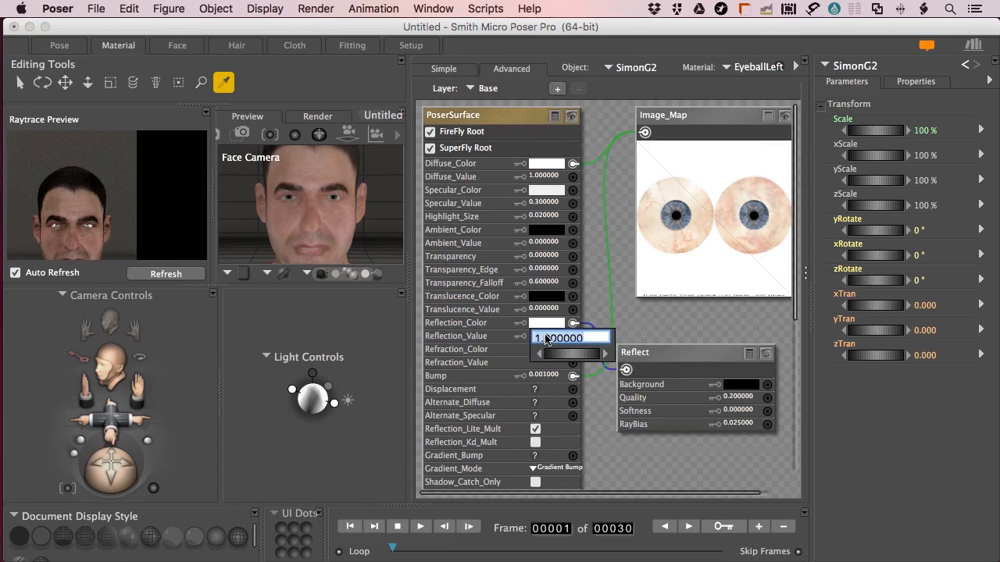
pyautogui.press('BackSpace')
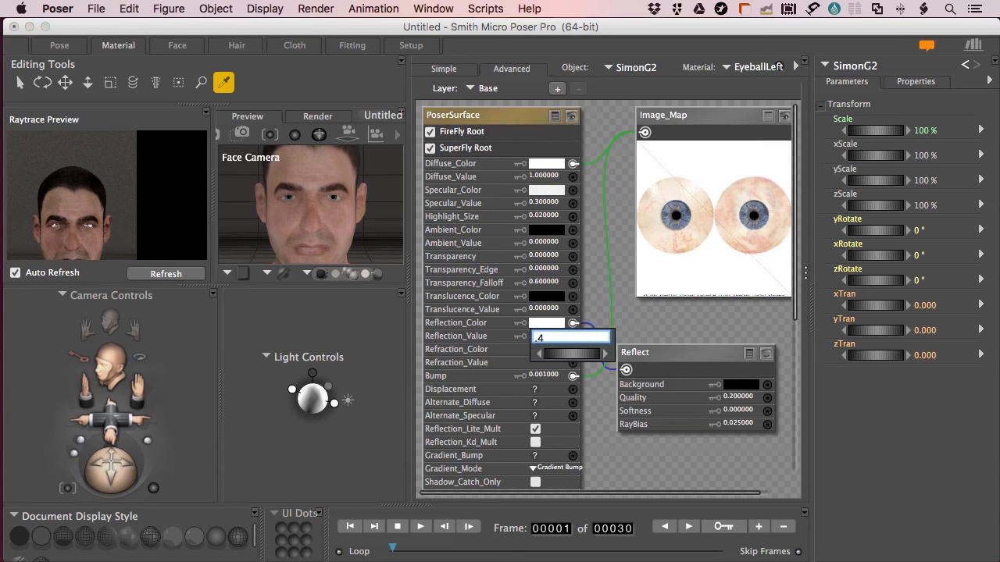
pyautogui.press('Return')
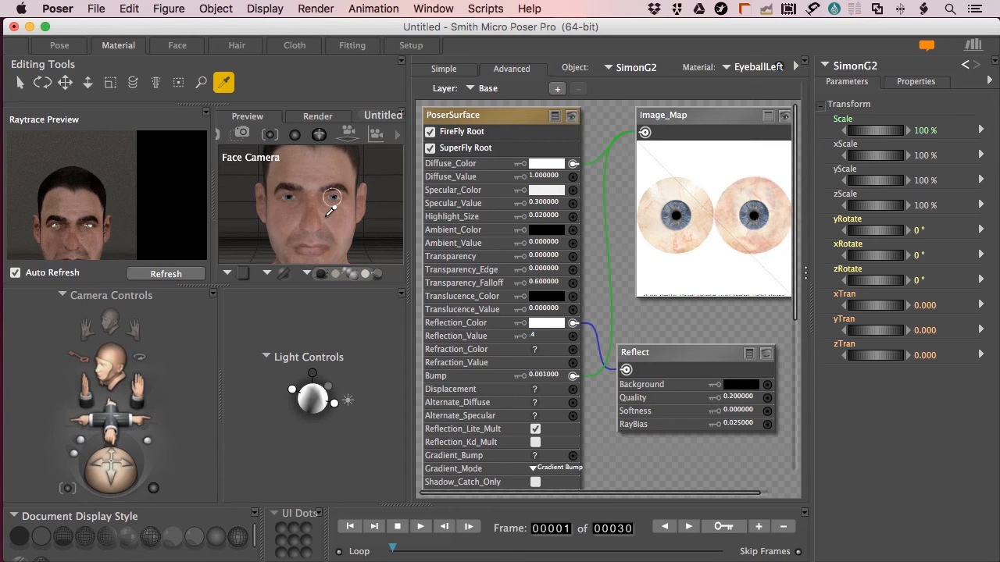
pyautogui.press('super+r')
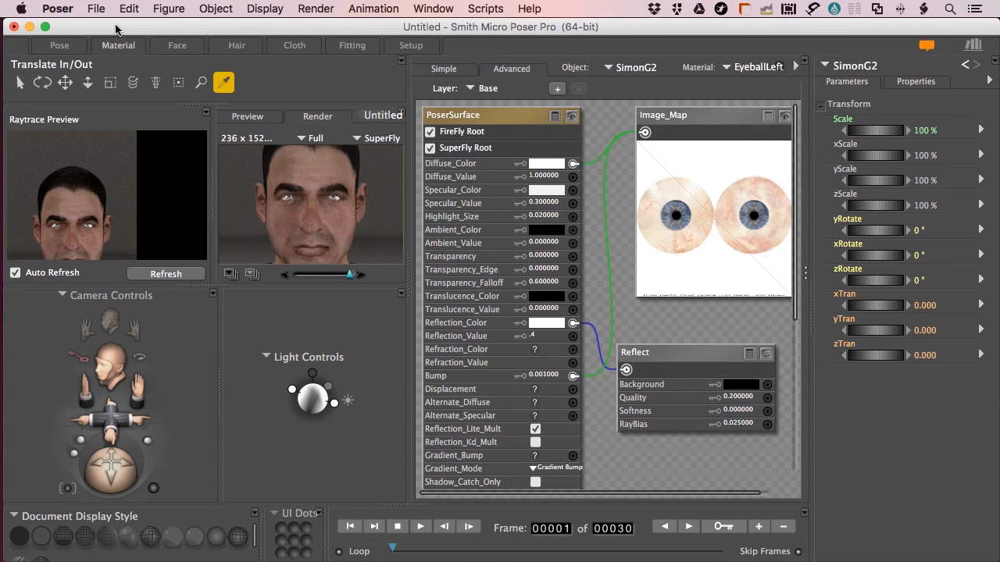
pyautogui.click(72, 45)
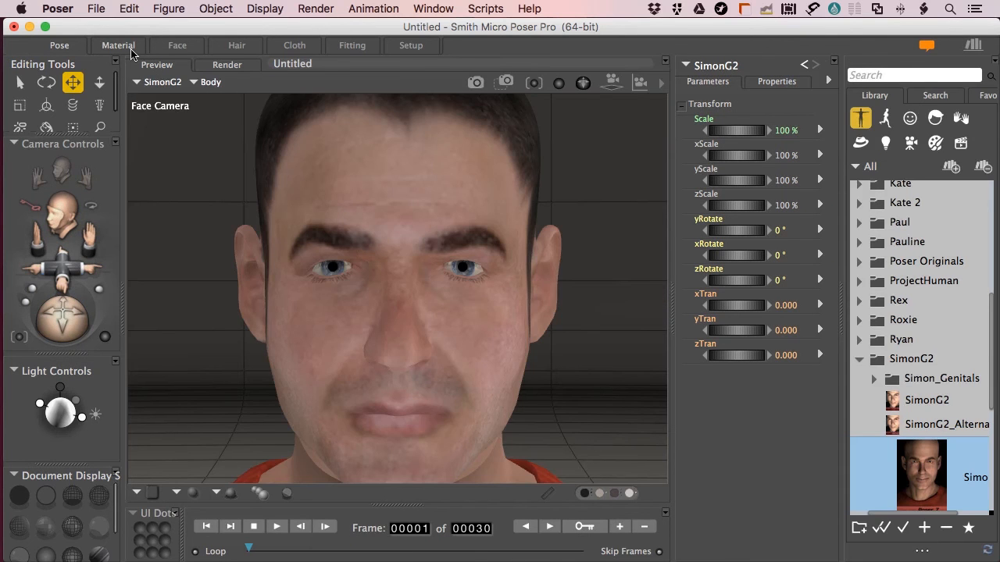
# Render SimonG2's face in SuperFly, then go back to the Material room
pyautogui.press('super+r')
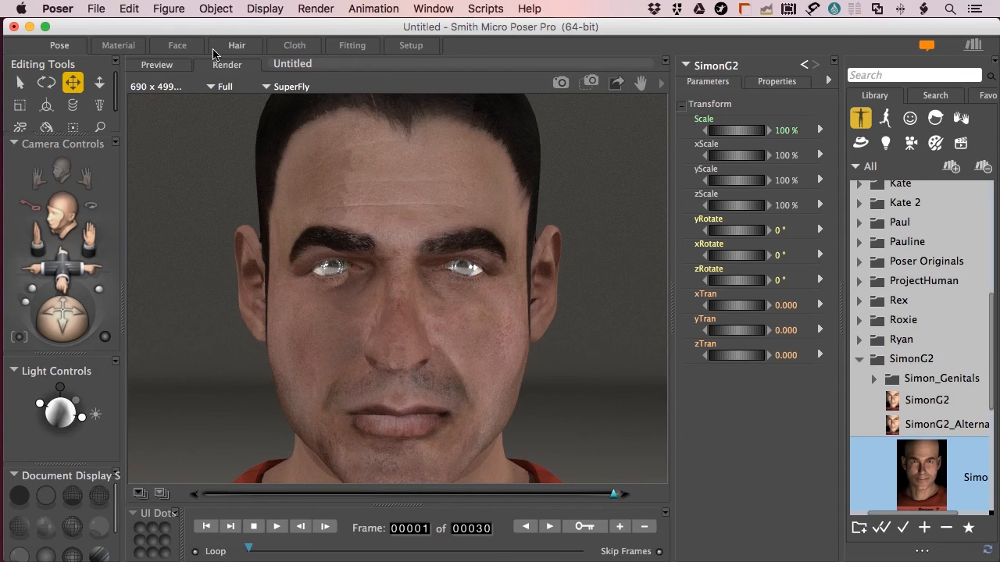
pyautogui.click(139, 46)
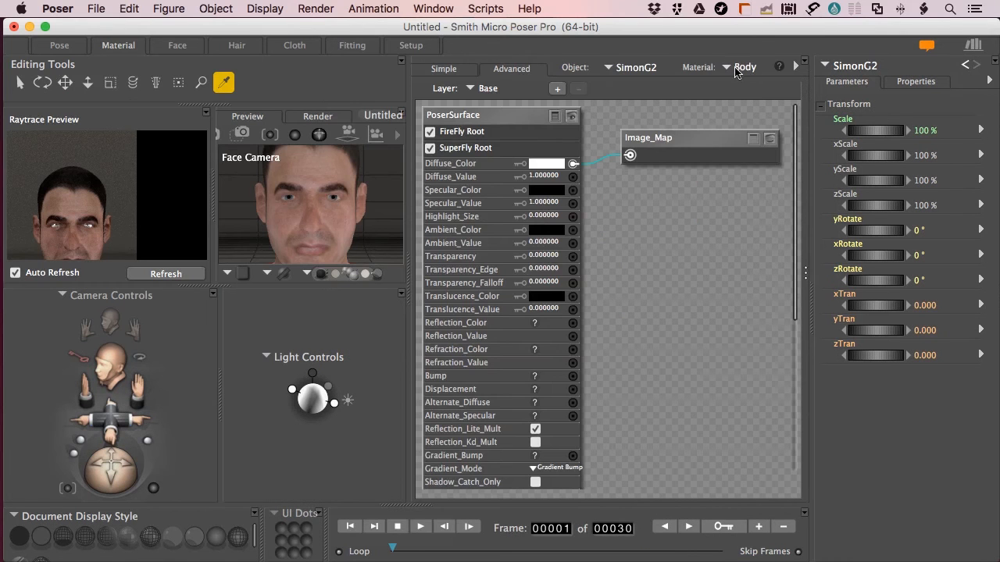
# Switch to the IrisLeft material and move the Anisotropic node lower to make room
pyautogui.click(738, 69)
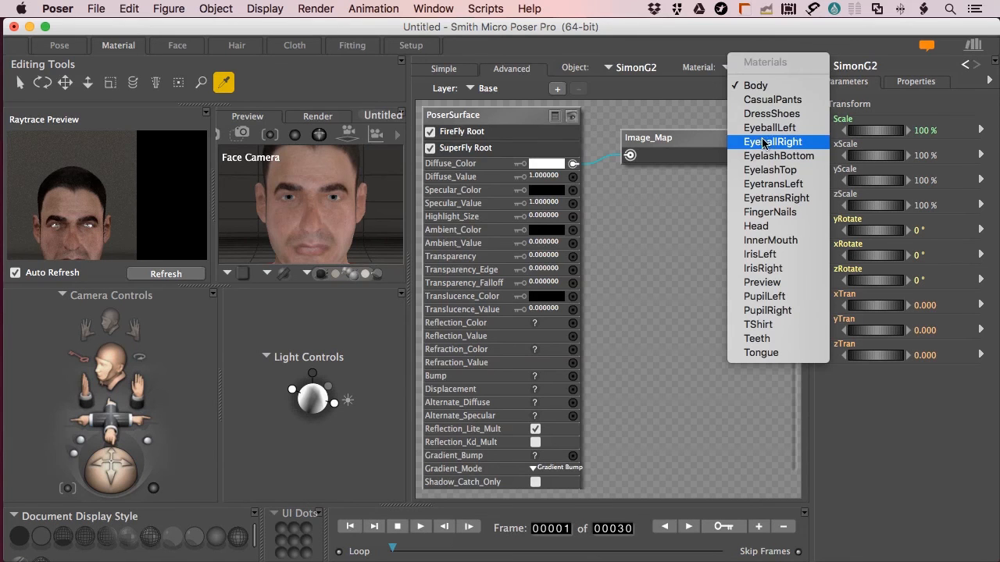
pyautogui.click(760, 254)
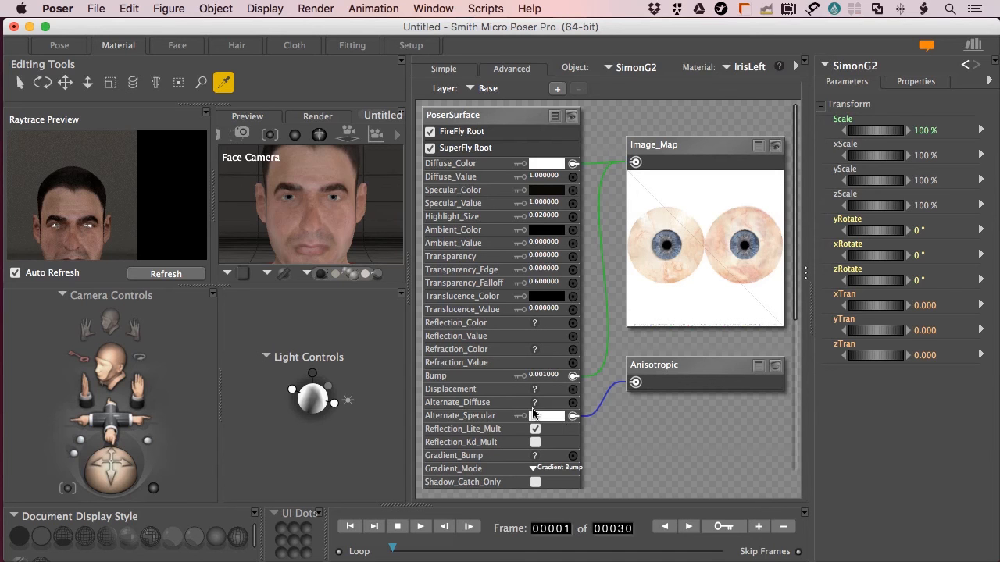
pyautogui.moveTo(652, 365); pyautogui.dragTo(652, 442)
# Add a Ray Trace Reflect node wired to Reflection_Color, with Reflection_Value set to .2
pyautogui.rightClick(653, 355)
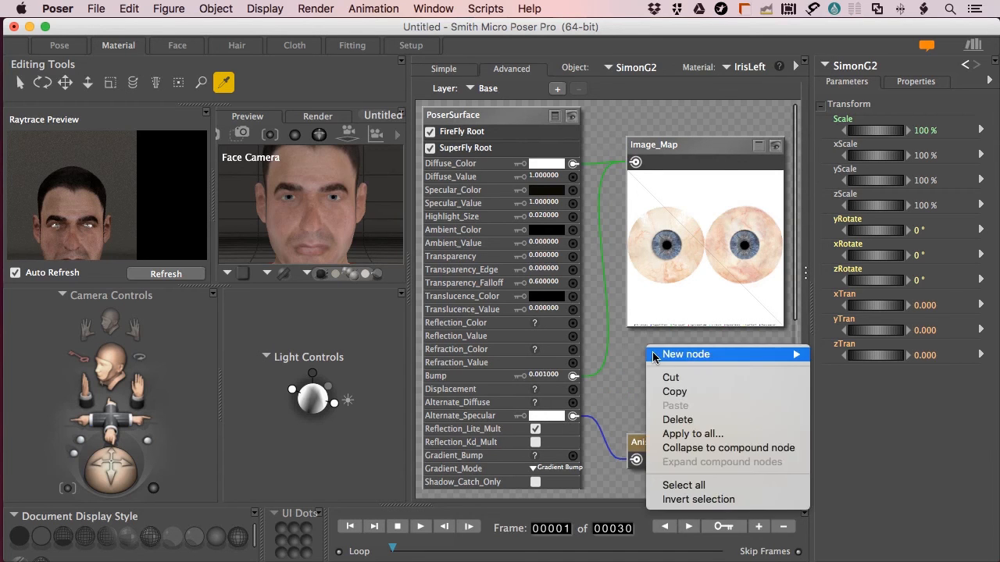
pyautogui.moveTo(656, 355)
pyautogui.moveTo(859, 457)
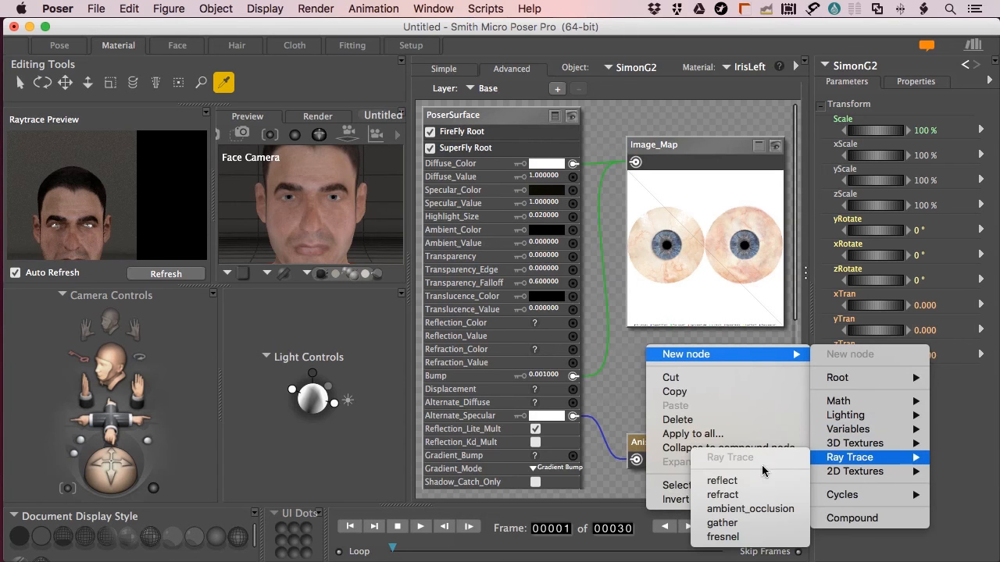
pyautogui.click(710, 480)
pyautogui.moveTo(661, 377); pyautogui.dragTo(573, 324)
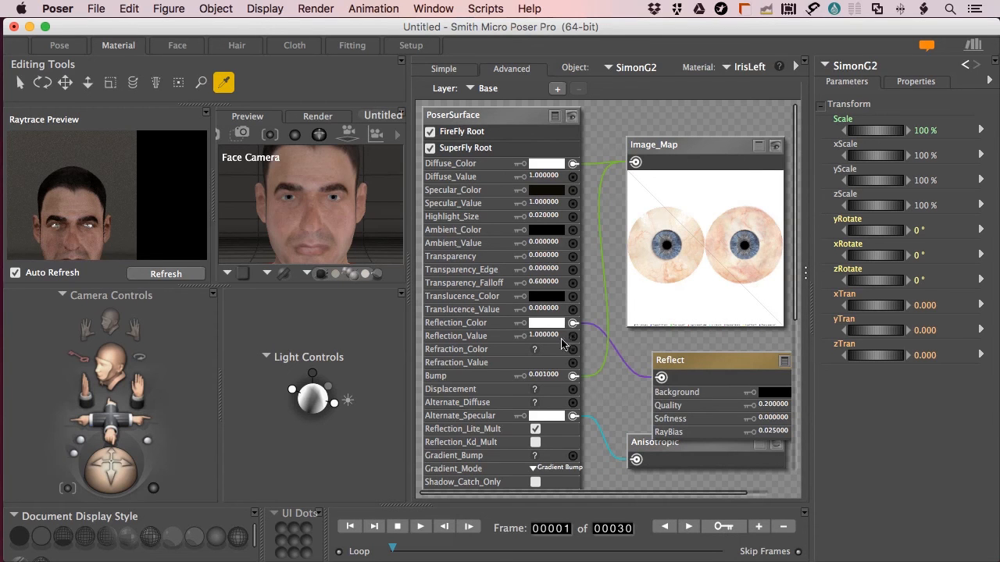
pyautogui.click(544, 336)
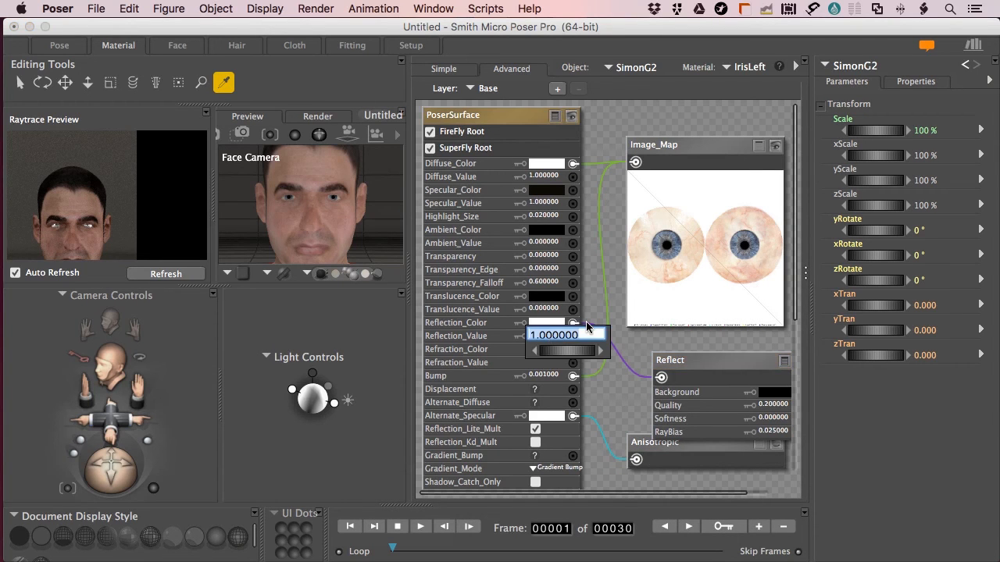
pyautogui.write('.2')
pyautogui.press('Return')
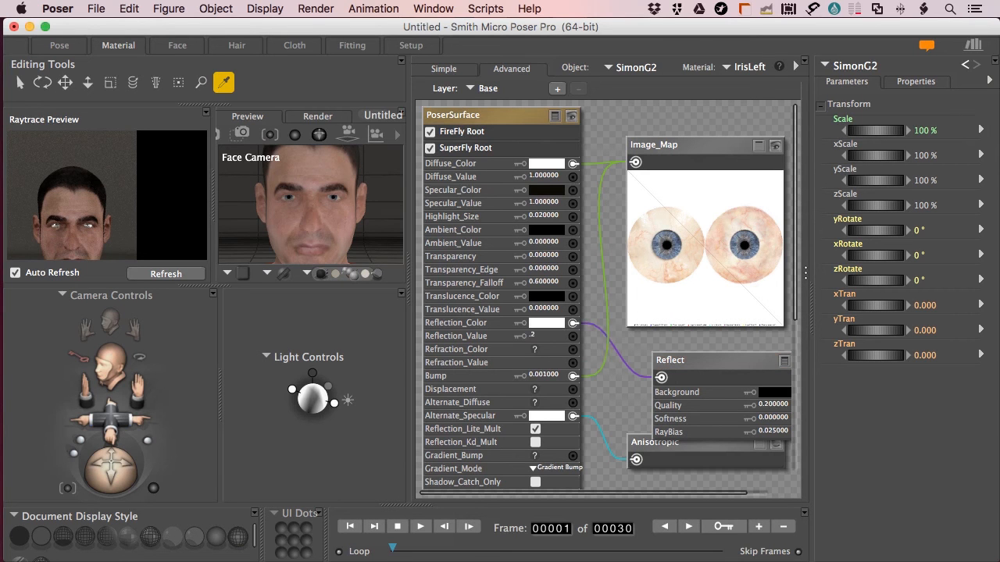
# Render SimonG2's face from the Pose room, then return to the live preview
pyautogui.click(61, 45)
pyautogui.press('super+r')
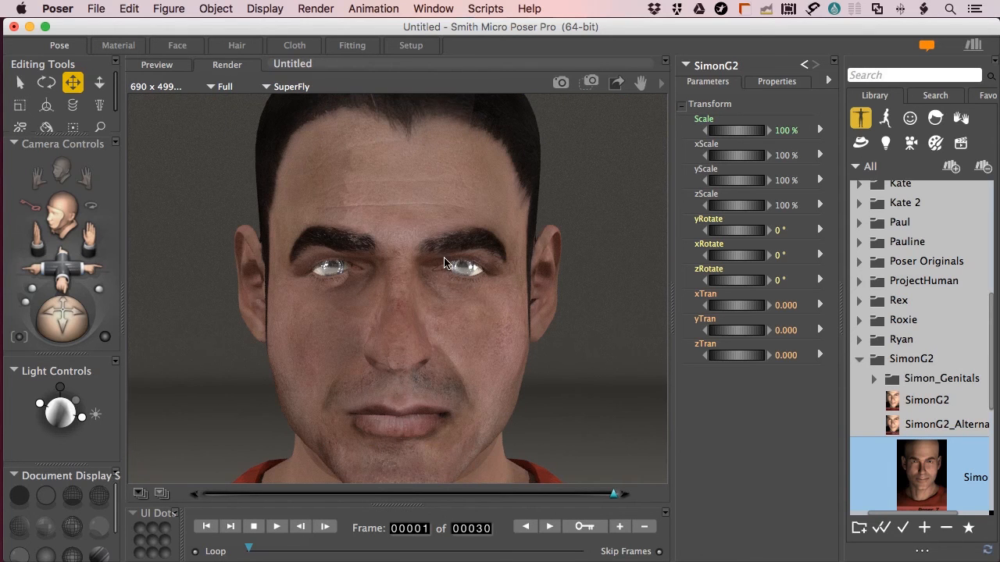
pyautogui.press('super+m')
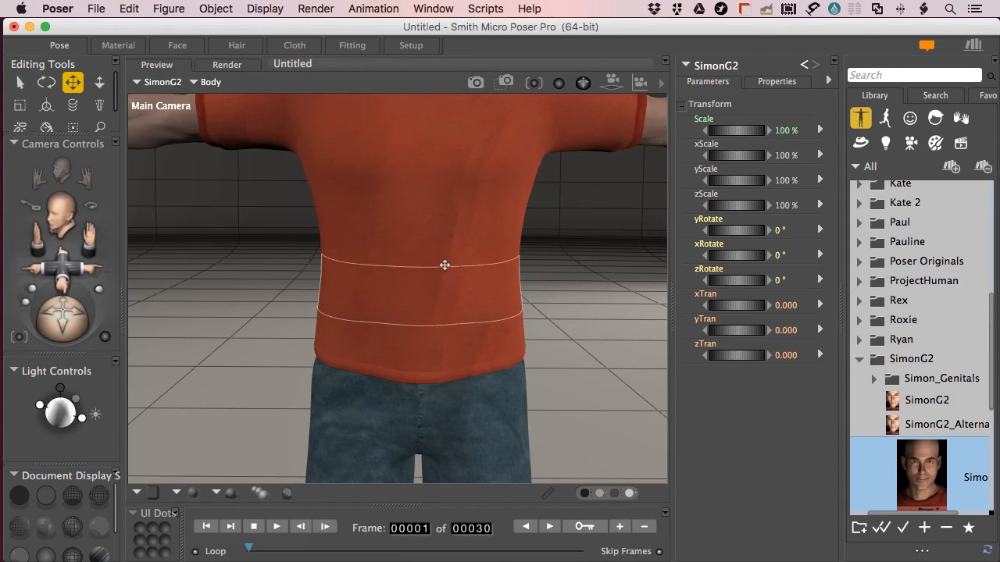
# Delete the SimonG2 figure from the scene
pyautogui.click(419, 374)
pyautogui.press('Delete')
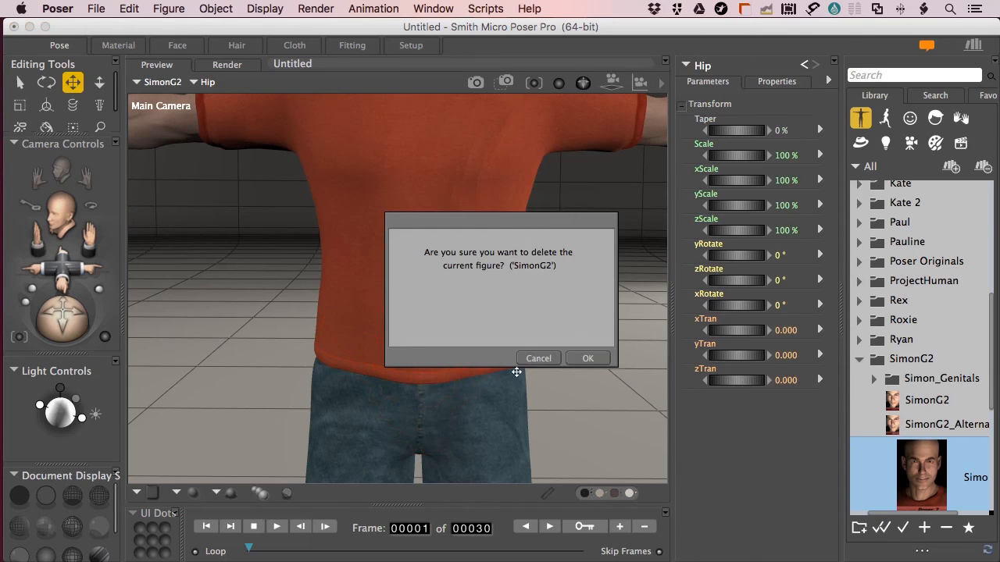
pyautogui.click(581, 357)
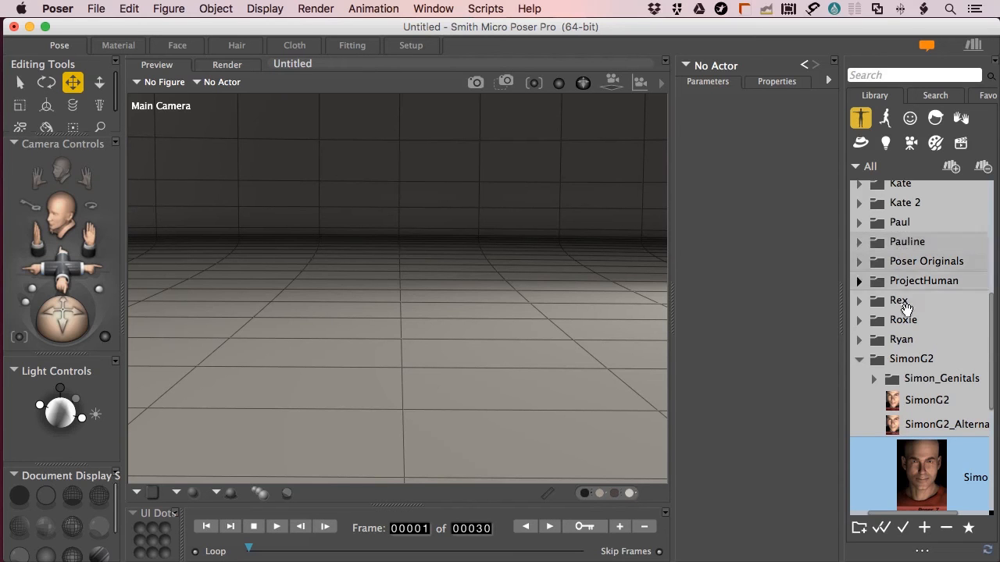
# Load the Roxie figure from the People library's Roxie folder
pyautogui.click(858, 323)
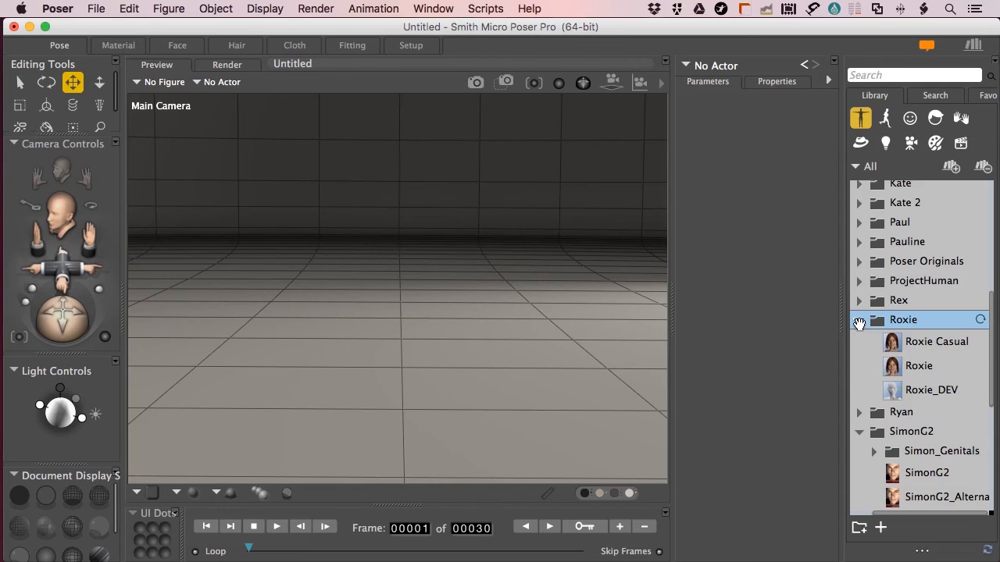
pyautogui.click(859, 322)
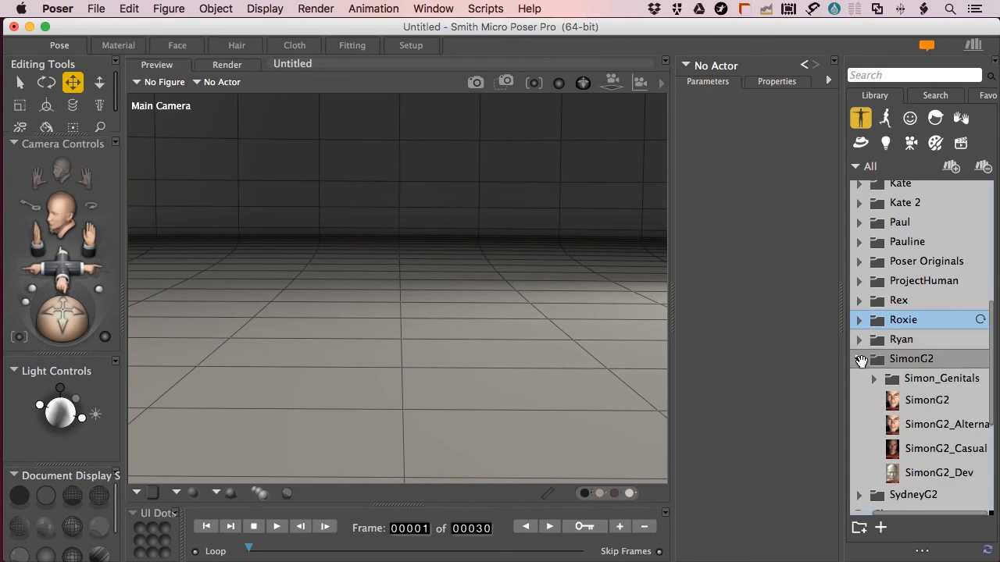
pyautogui.scroll(5, 917, 318)
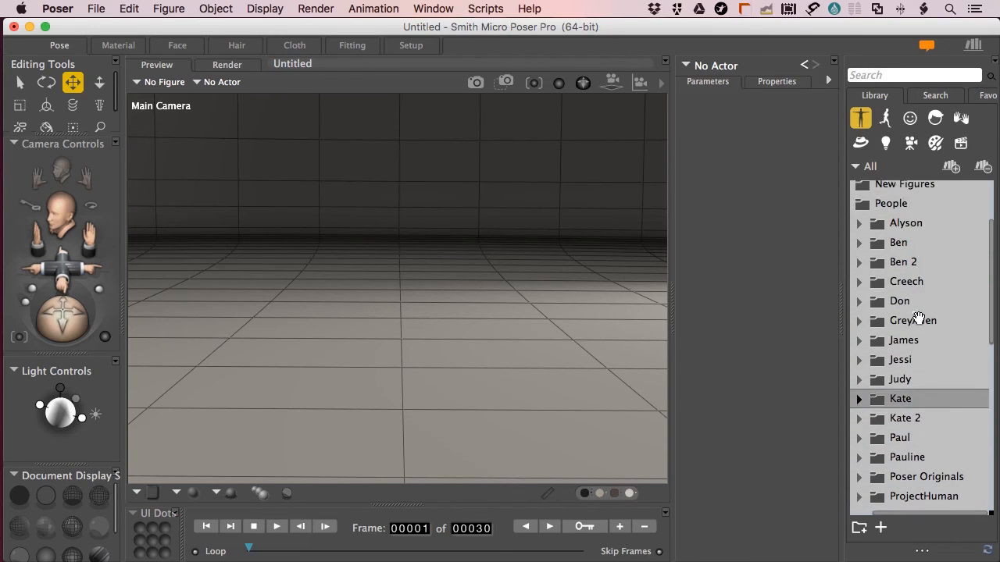
pyautogui.scroll(1, 918, 314)
pyautogui.click(859, 233)
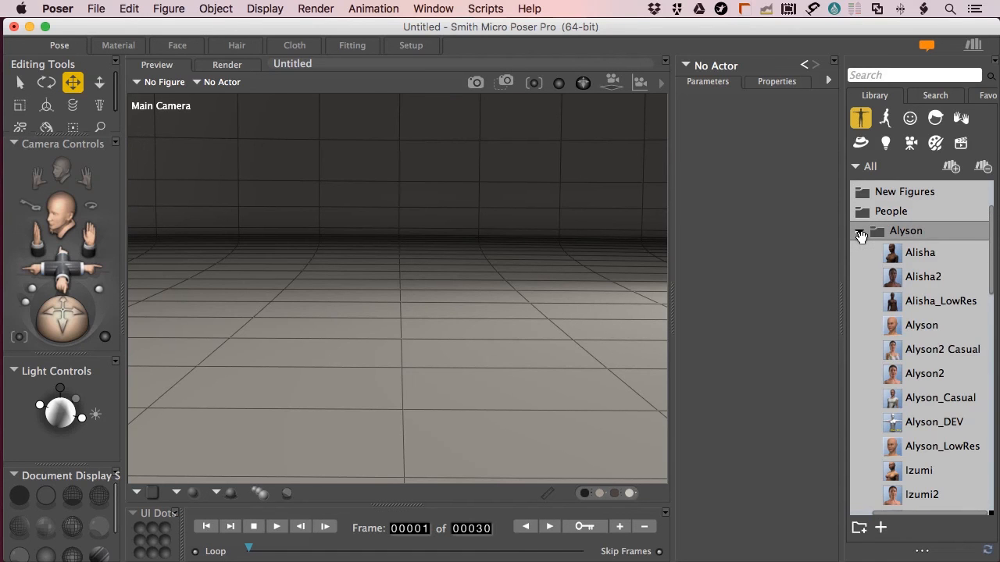
pyautogui.click(859, 236)
pyautogui.scroll(-5, 902, 424)
pyautogui.click(858, 397)
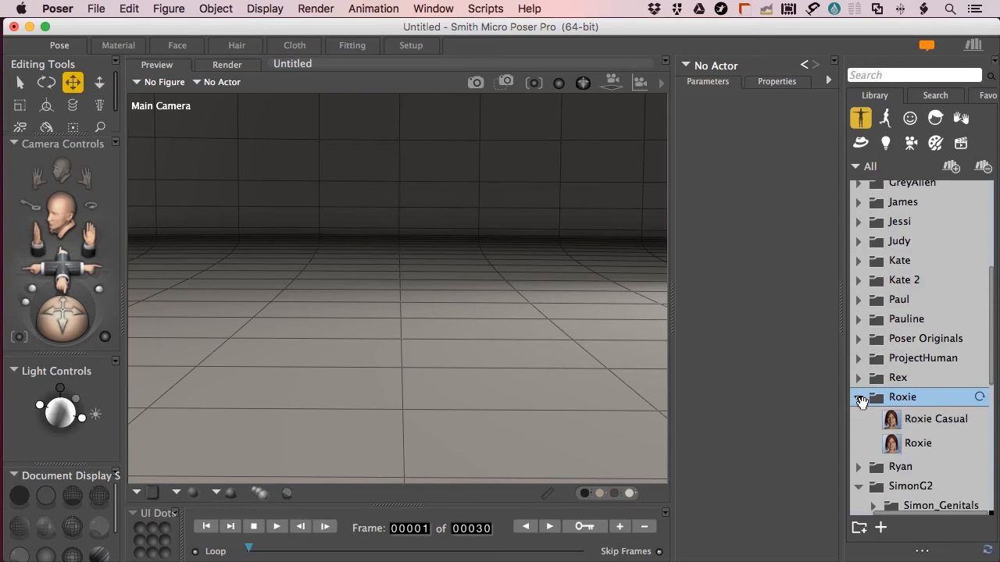
pyautogui.click(902, 421)
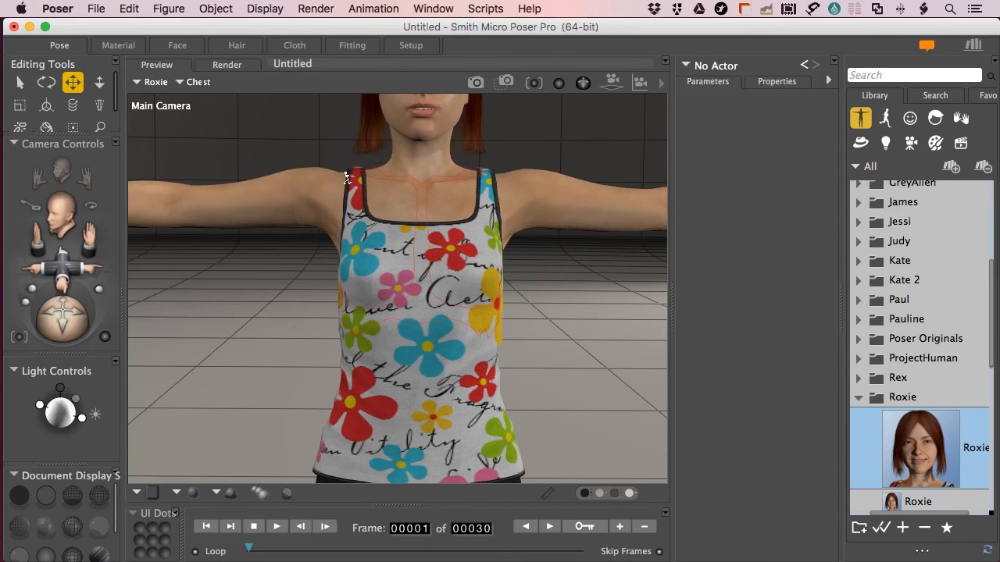
# Switch to the Face Camera, set the render engine to FireFly, and render Roxie's face
pyautogui.click(341, 174)
pyautogui.press('super+equal')
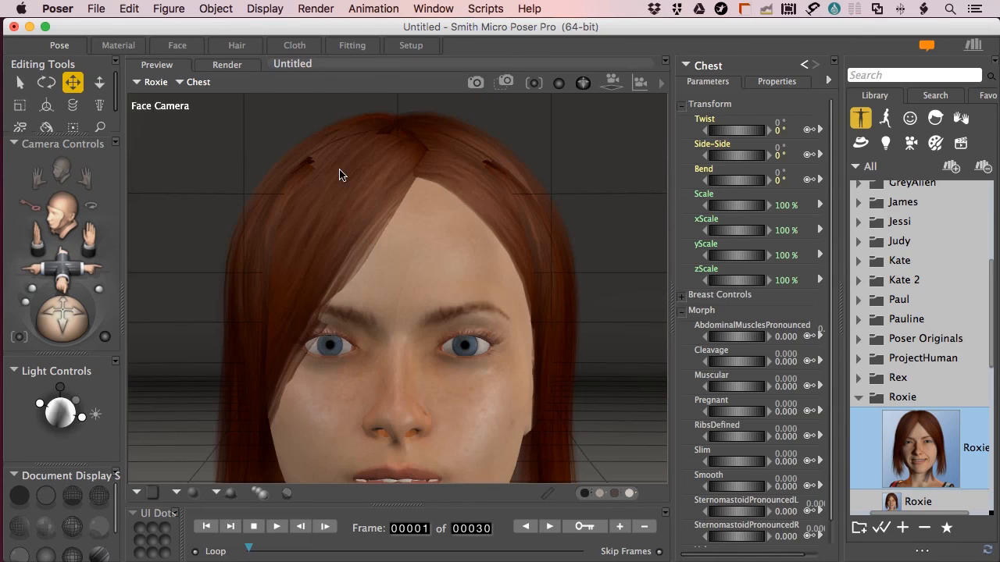
pyautogui.click(227, 66)
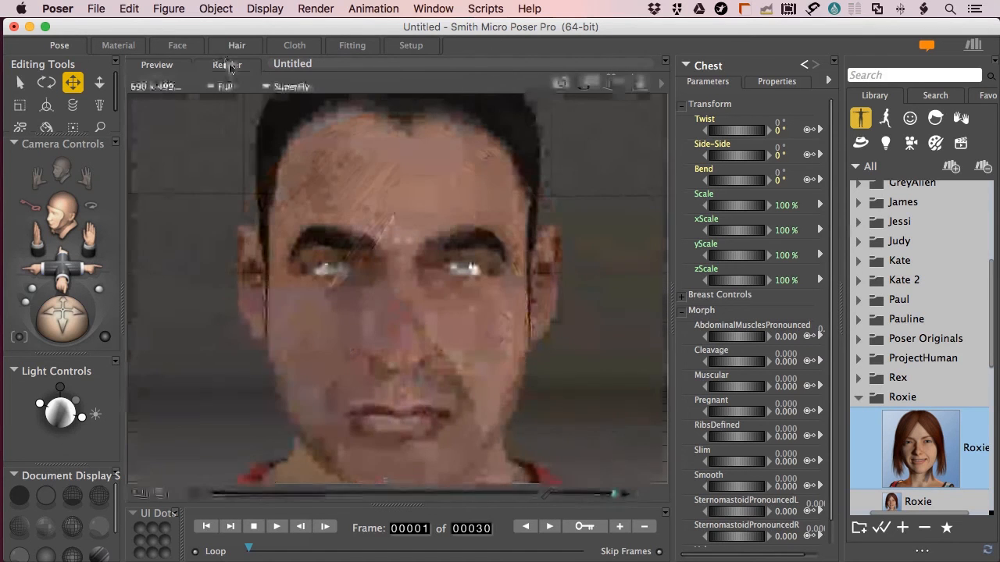
pyautogui.click(279, 87)
pyautogui.click(281, 97)
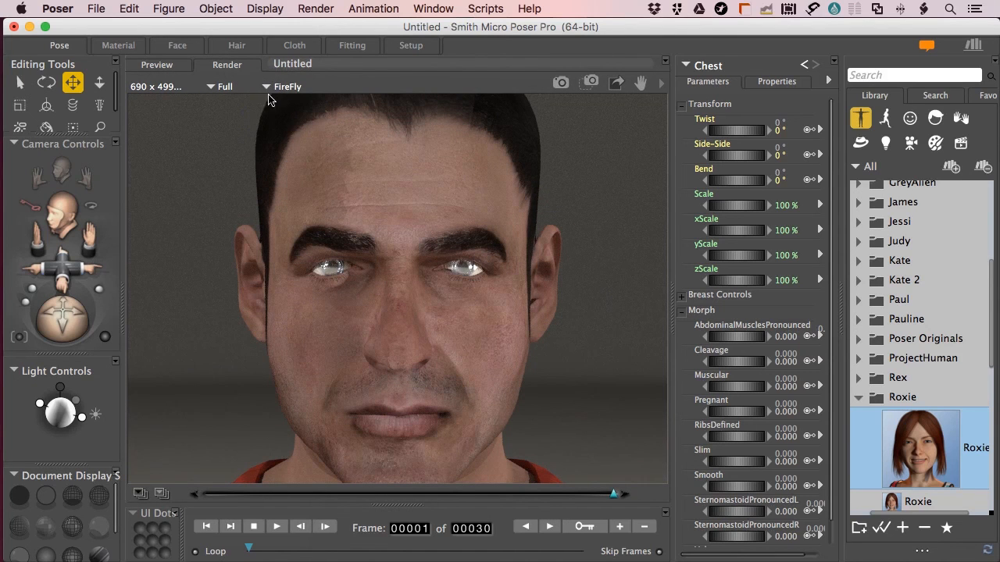
pyautogui.press('super+r')
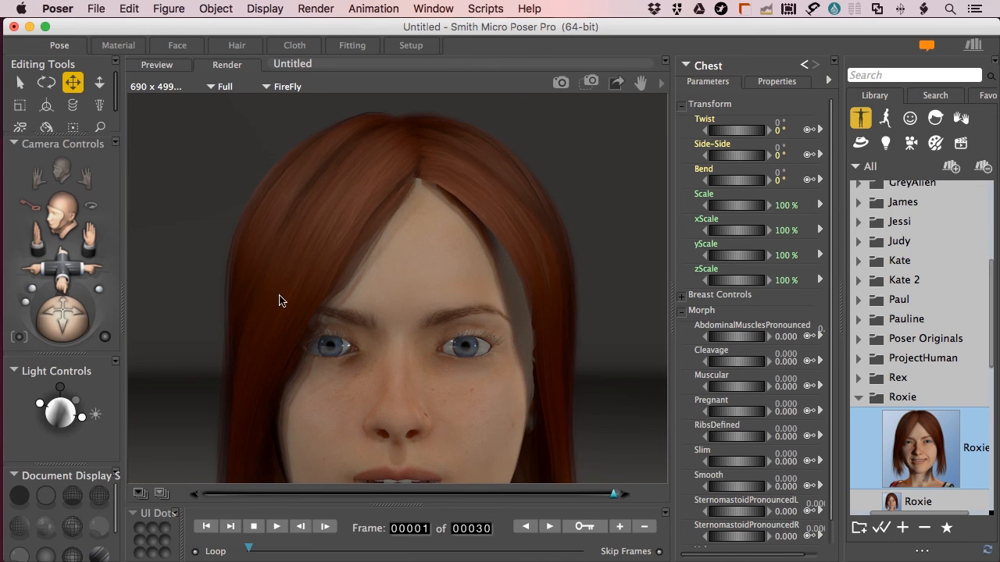
# Start a SuperFly render of Roxie's face, cancel it, and enter the Material room
pyautogui.click(285, 87)
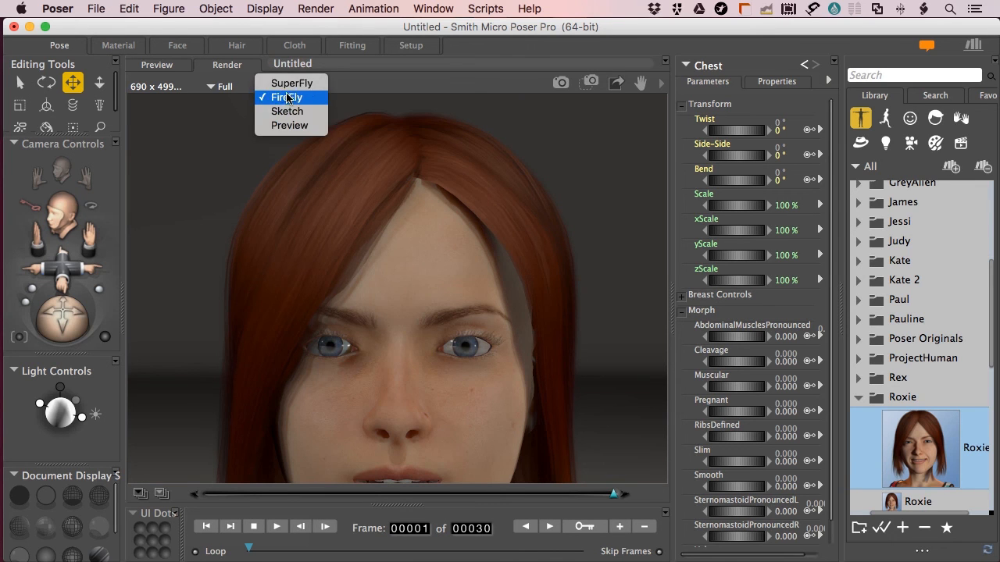
pyautogui.click(288, 85)
pyautogui.press('super+r')
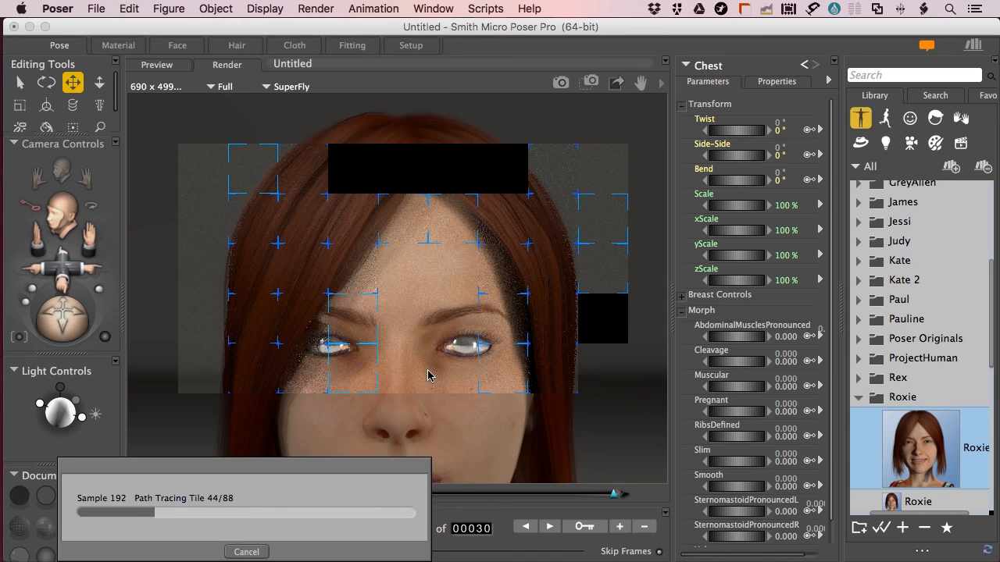
pyautogui.click(245, 552)
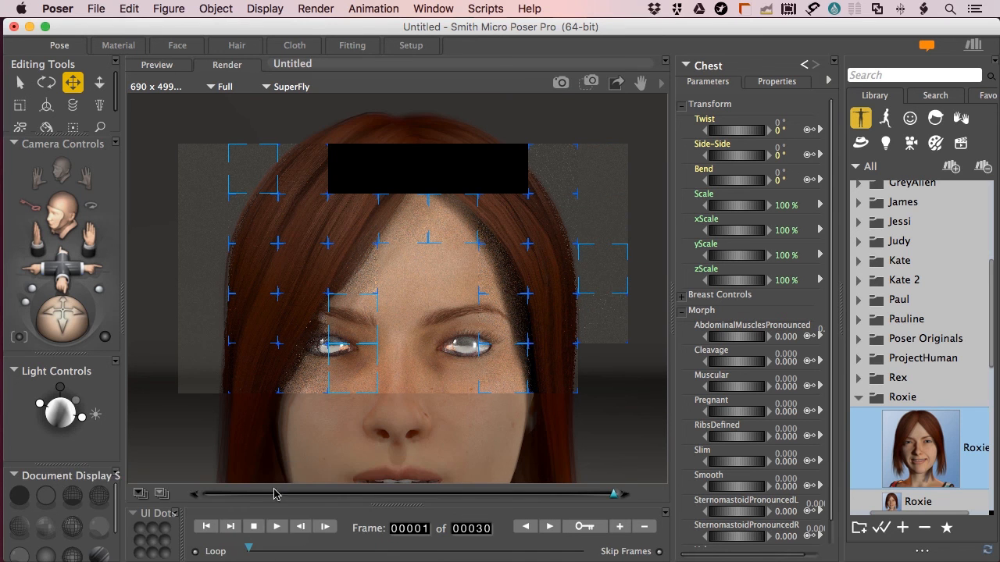
pyautogui.click(116, 45)
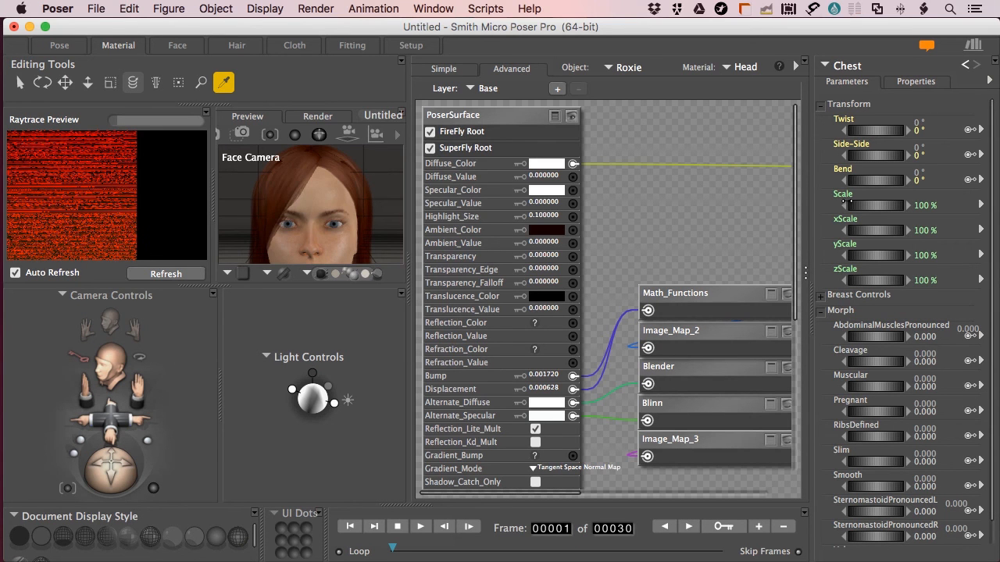
# Open Roxie's CorneaLeft material and pan around its node graph
pyautogui.click(741, 70)
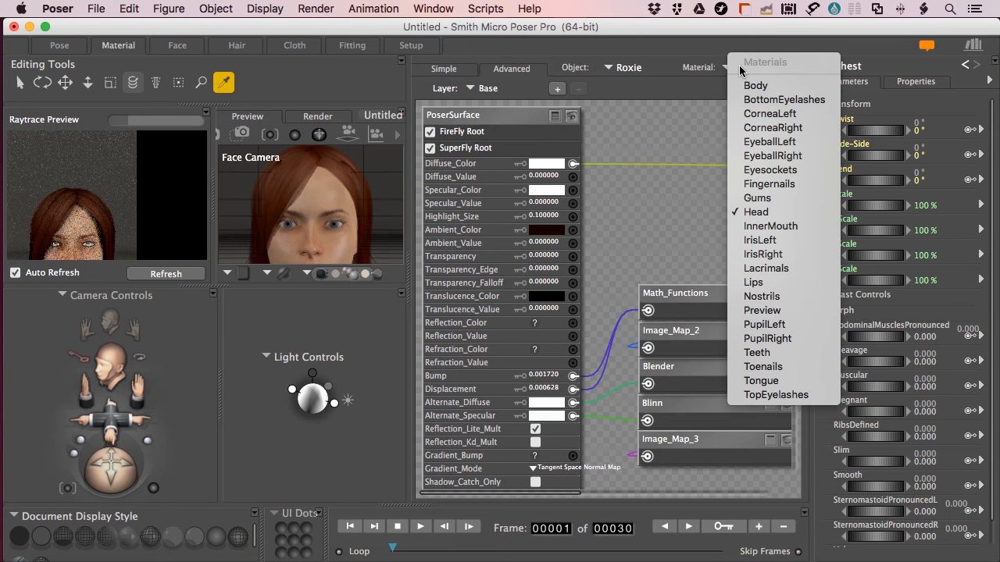
pyautogui.click(765, 115)
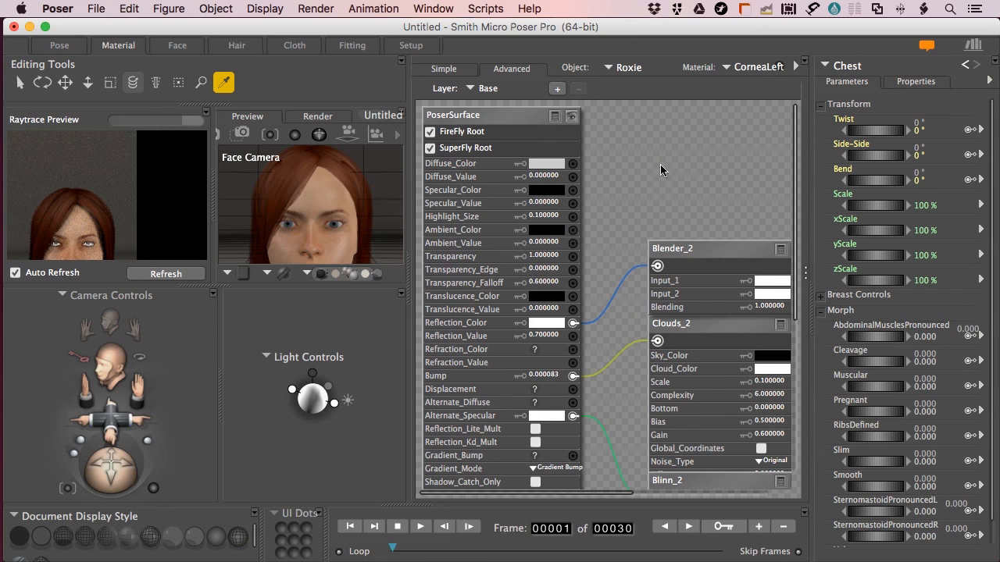
pyautogui.hscroll(5, 664, 156)
pyautogui.scroll(-2, 664, 156)
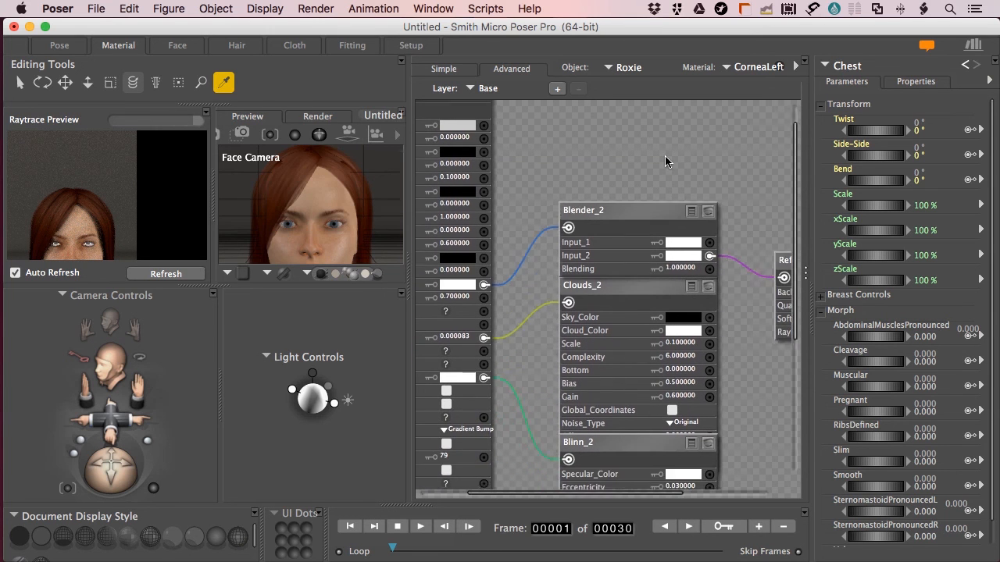
pyautogui.hscroll(3, 664, 161)
pyautogui.scroll(-4, 664, 161)
pyautogui.hscroll(-8, 665, 161)
pyautogui.scroll(-5, 665, 160)
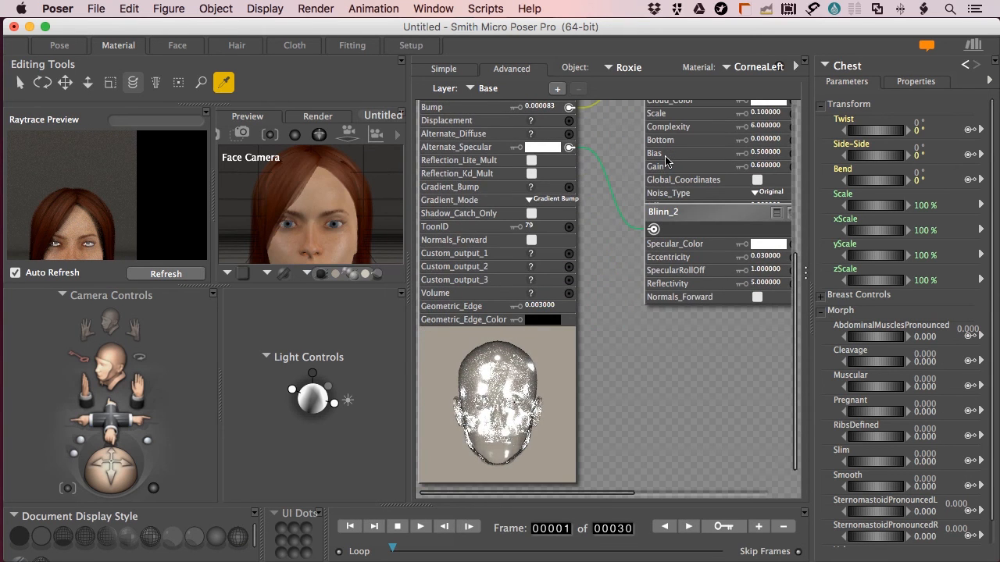
pyautogui.scroll(10, 665, 161)
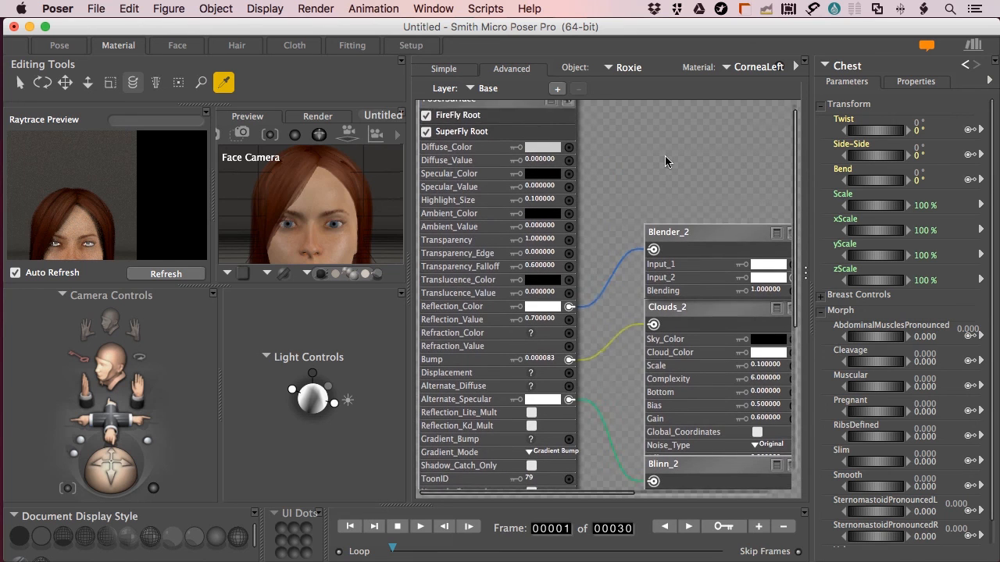
pyautogui.scroll(-1, 664, 161)
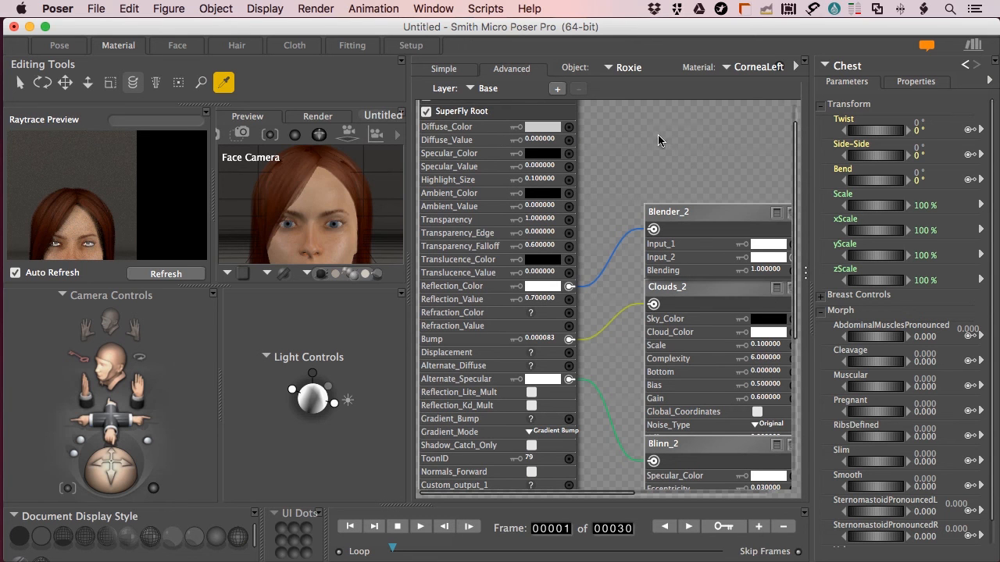
pyautogui.hscroll(4, 664, 140)
pyautogui.hscroll(-4, 665, 140)
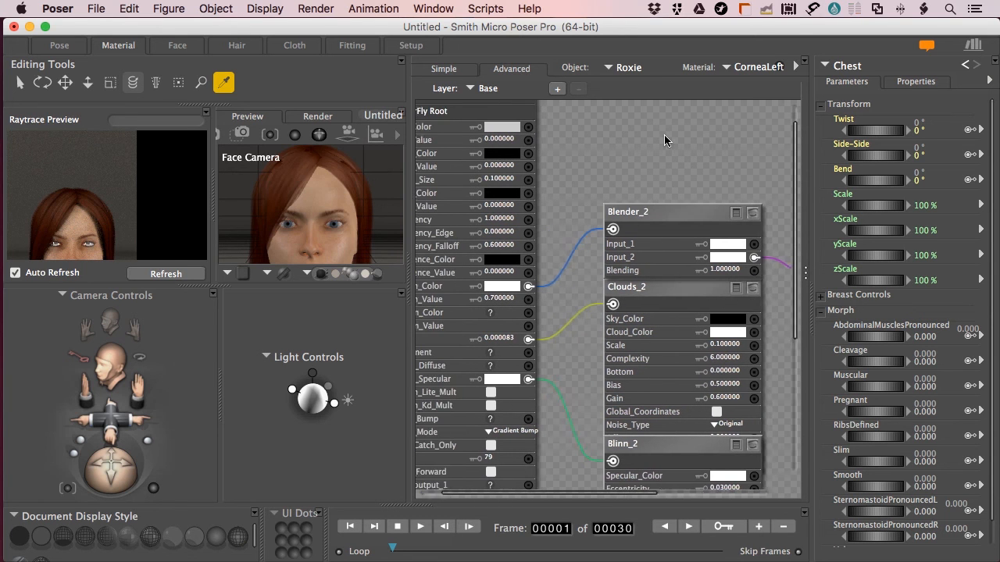
pyautogui.hscroll(1, 664, 140)
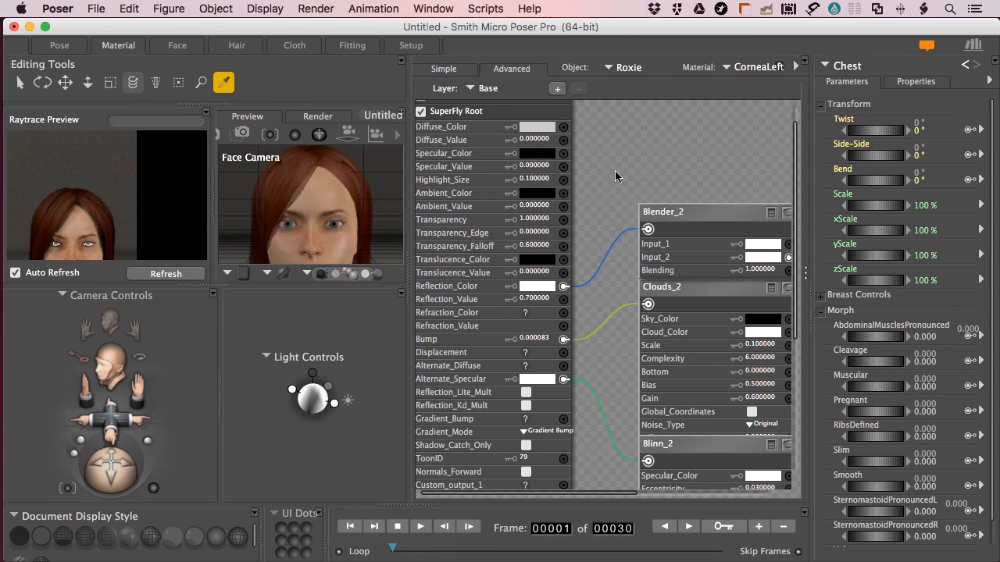
pyautogui.scroll(-3, 615, 170)
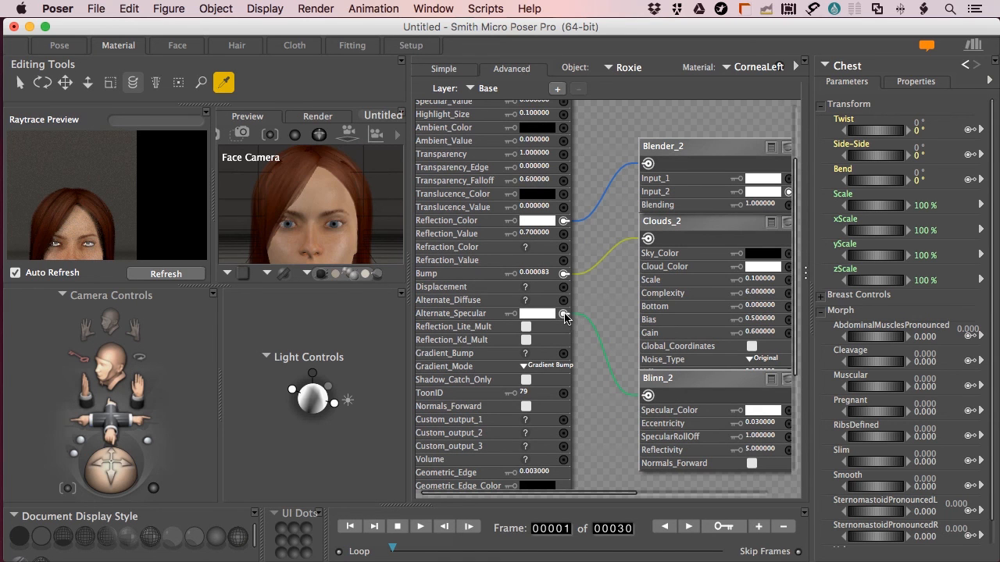
# Rearrange Blinn_2, Clouds_2 and Blender_2, then disconnect Blender_2 from Reflection_Color
pyautogui.moveTo(706, 382); pyautogui.dragTo(706, 428)
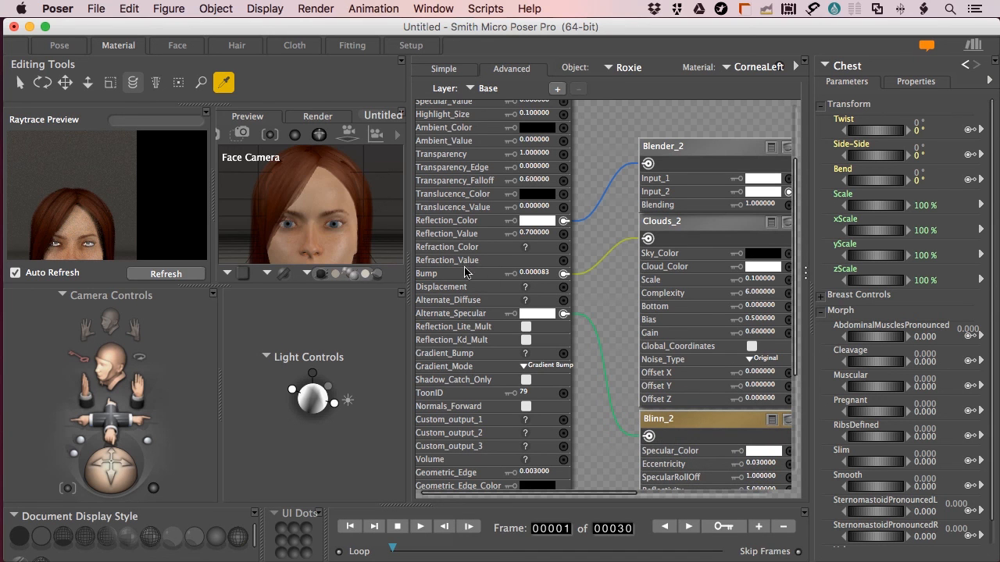
pyautogui.moveTo(705, 225); pyautogui.dragTo(748, 276)
pyautogui.click(750, 233)
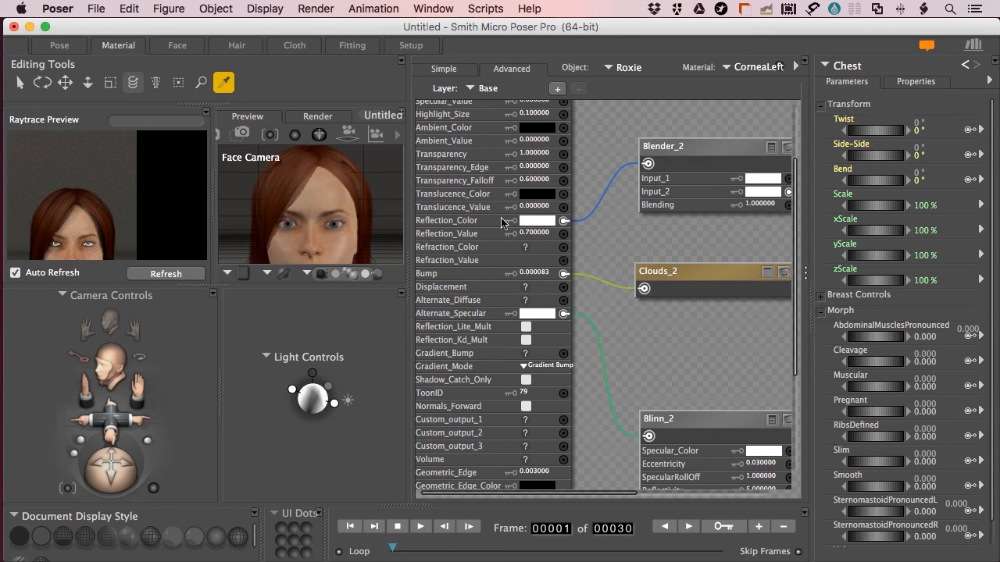
pyautogui.moveTo(709, 149); pyautogui.dragTo(725, 124)
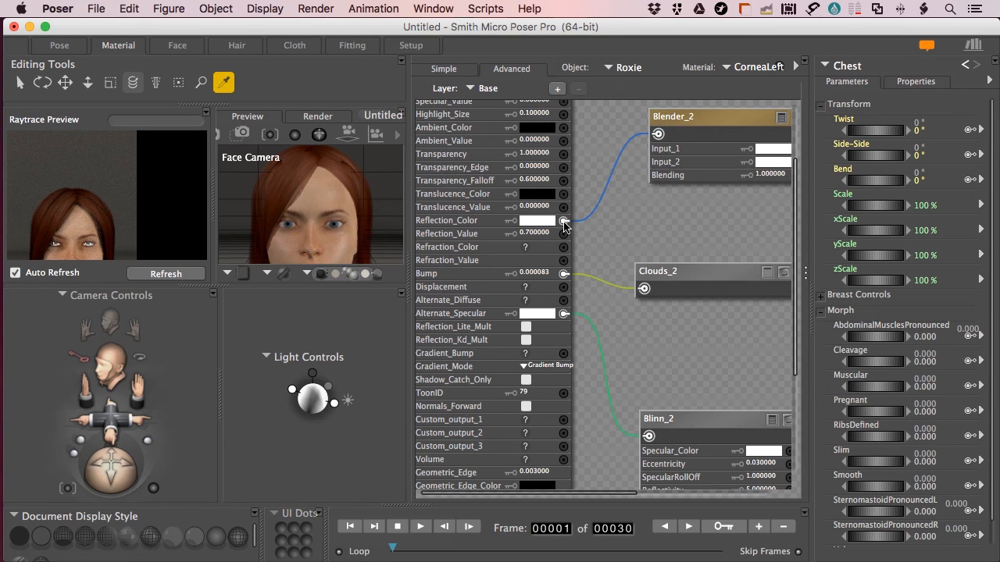
pyautogui.click(564, 224)
pyautogui.click(587, 220)
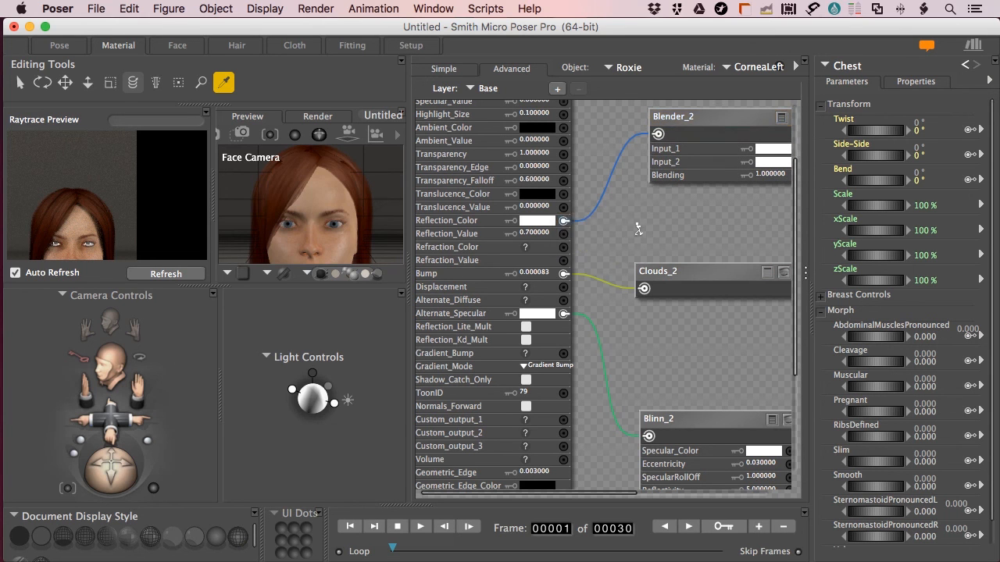
# Add a Ray Trace Reflect node into Reflection_Color and set Reflection_Value to .2
pyautogui.rightClick(629, 209)
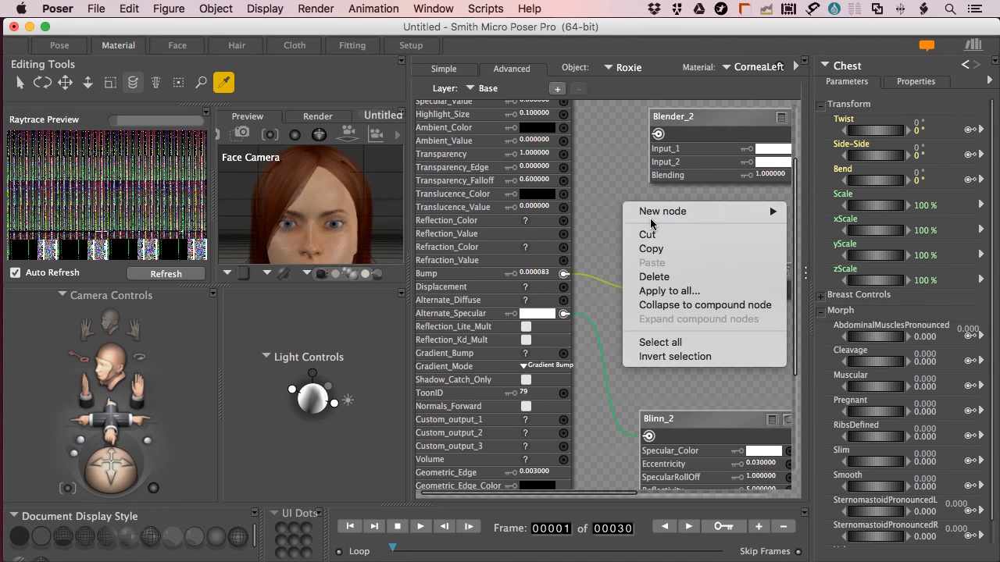
pyautogui.moveTo(673, 213)
pyautogui.moveTo(844, 315)
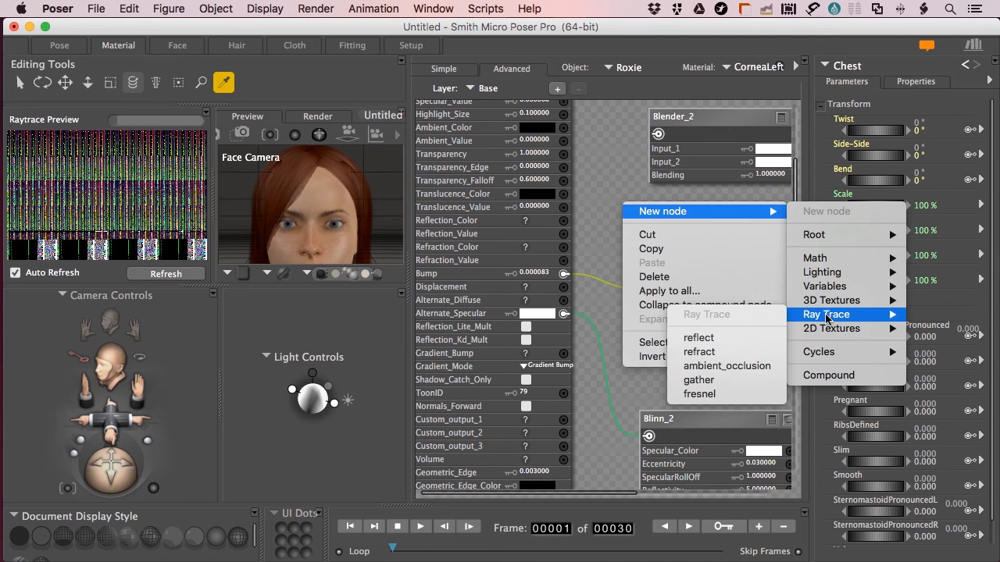
pyautogui.click(710, 336)
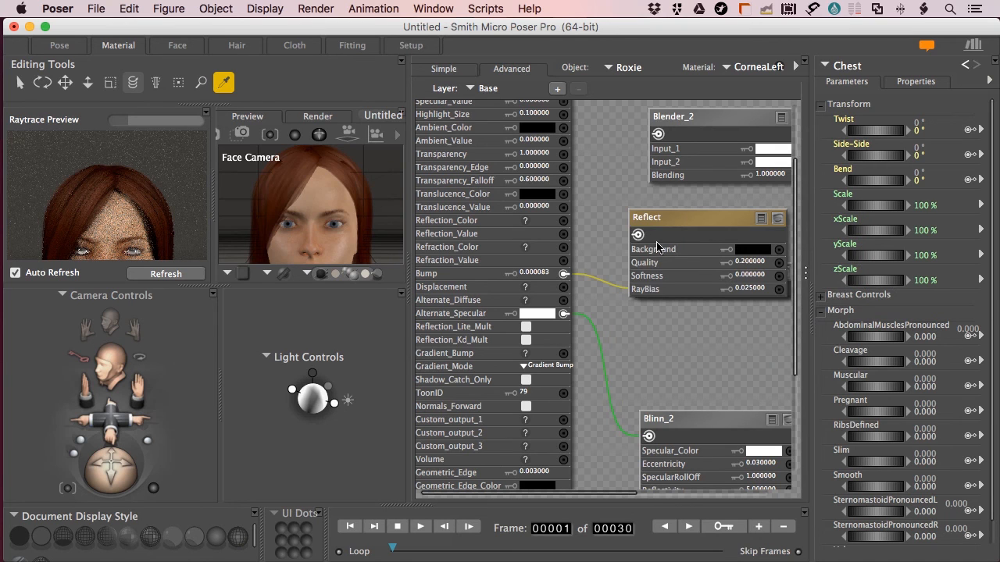
pyautogui.moveTo(637, 235); pyautogui.dragTo(563, 222)
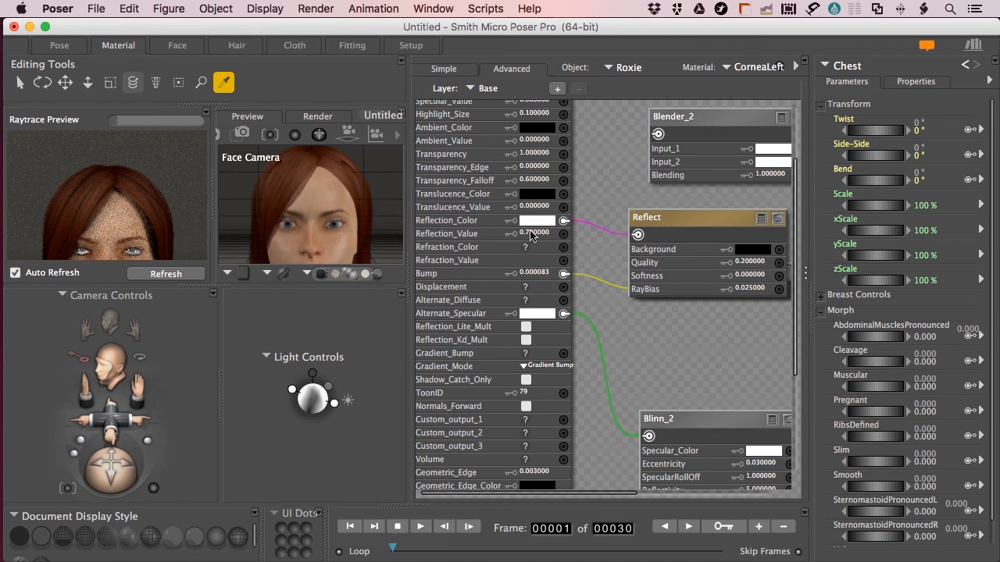
pyautogui.click(531, 238)
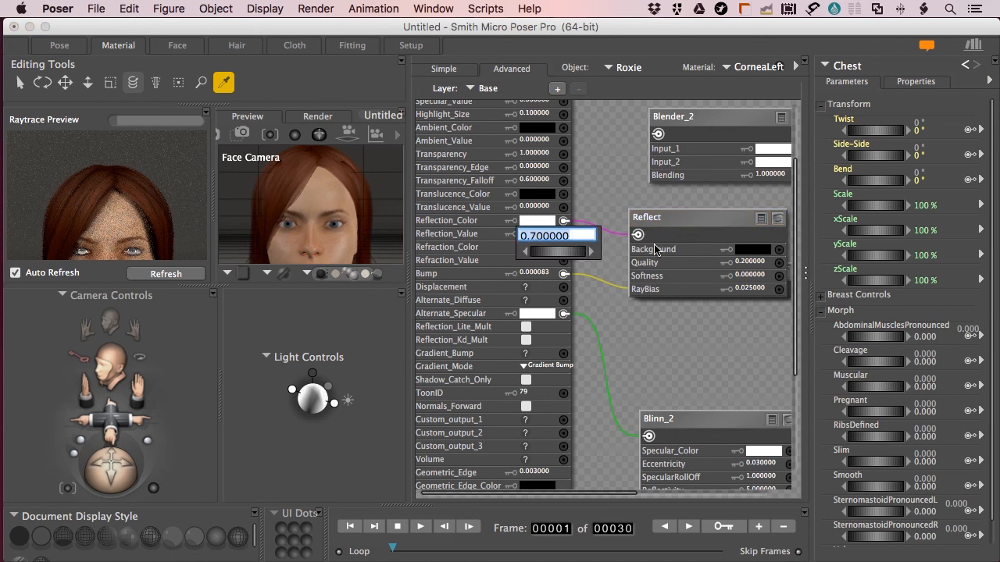
pyautogui.write('.2')
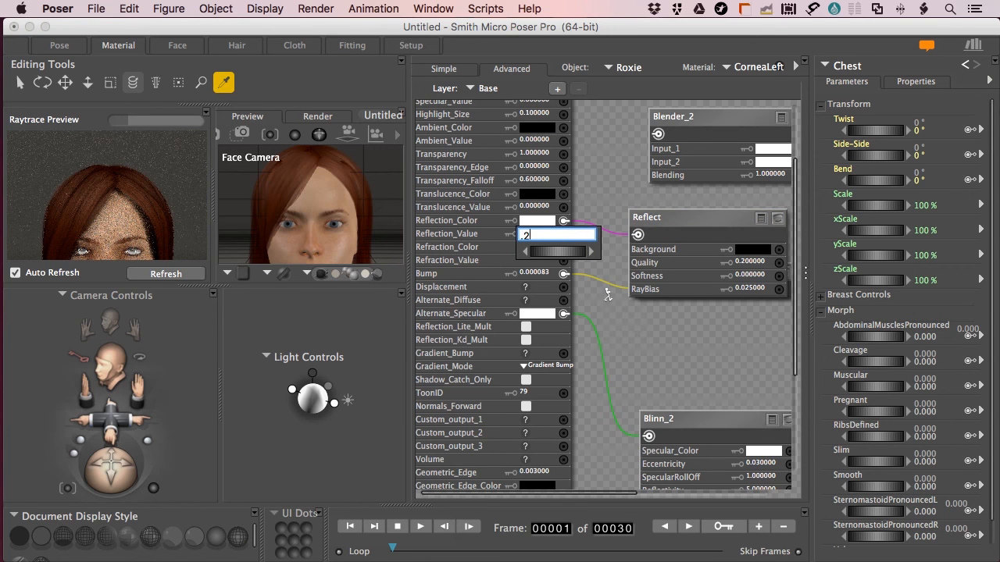
pyautogui.press('Return')
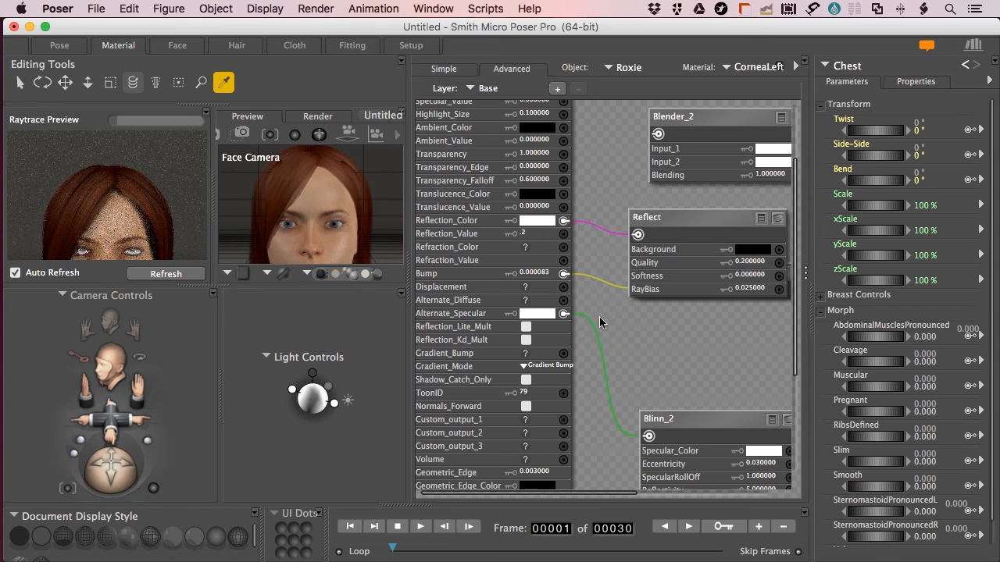
# Reposition Blinn_2, reconnect it to Alternate_Specular, and refresh the raytrace preview
pyautogui.moveTo(707, 428); pyautogui.dragTo(693, 346)
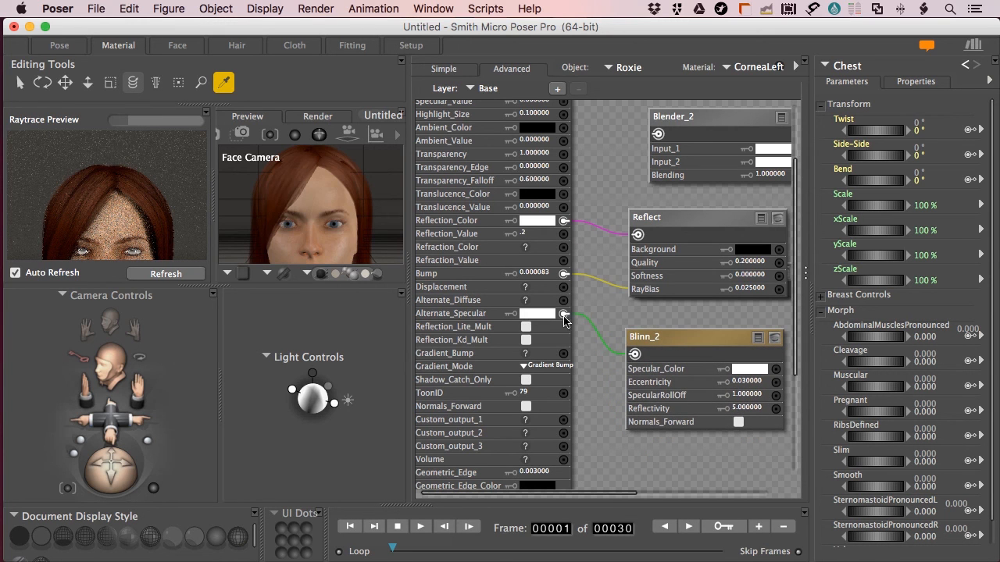
pyautogui.click(564, 314)
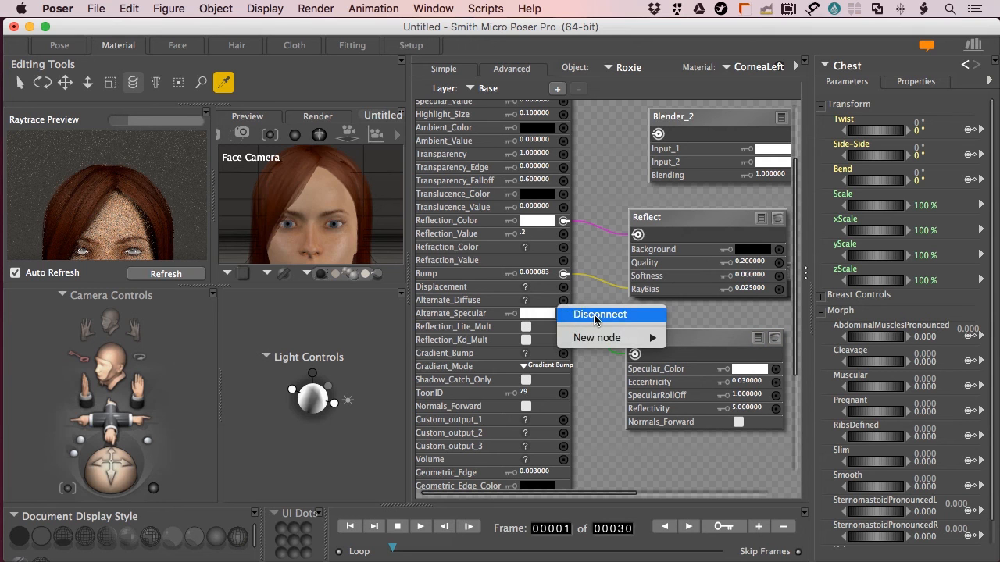
pyautogui.click(593, 315)
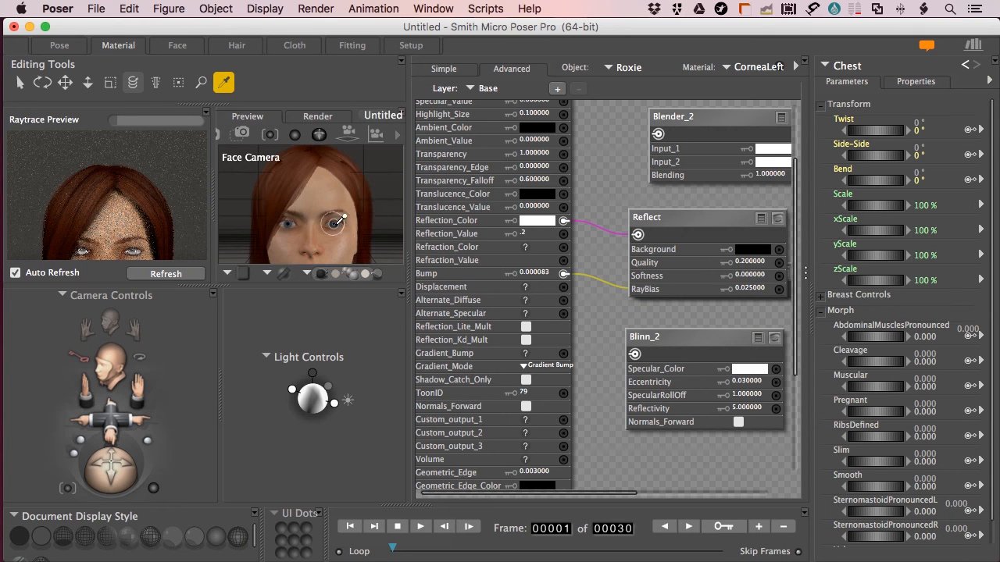
pyautogui.moveTo(634, 354); pyautogui.dragTo(565, 318)
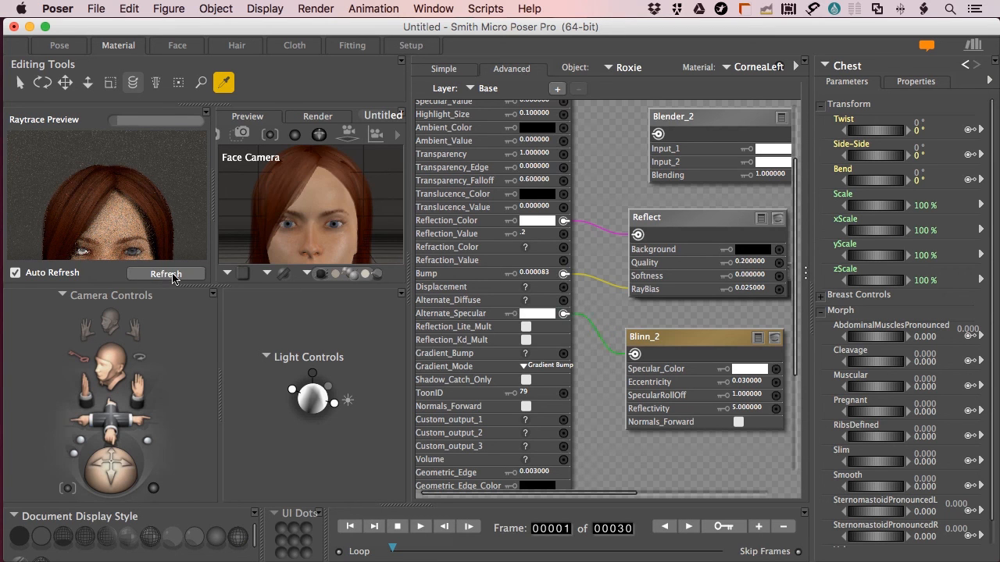
pyautogui.click(172, 275)
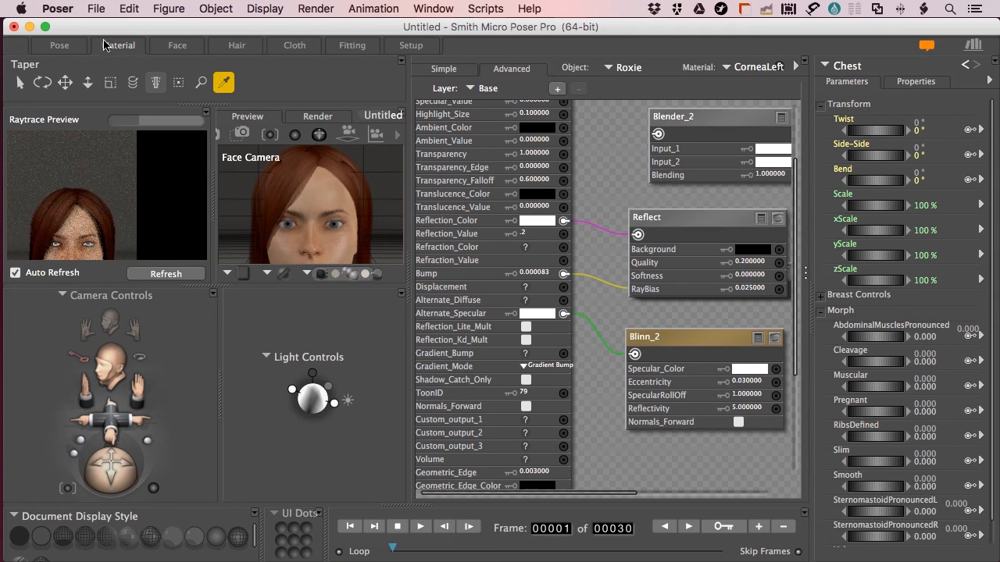
# Start a SuperFly render from the Pose room, cancel it, and return to the Material room
pyautogui.click(61, 47)
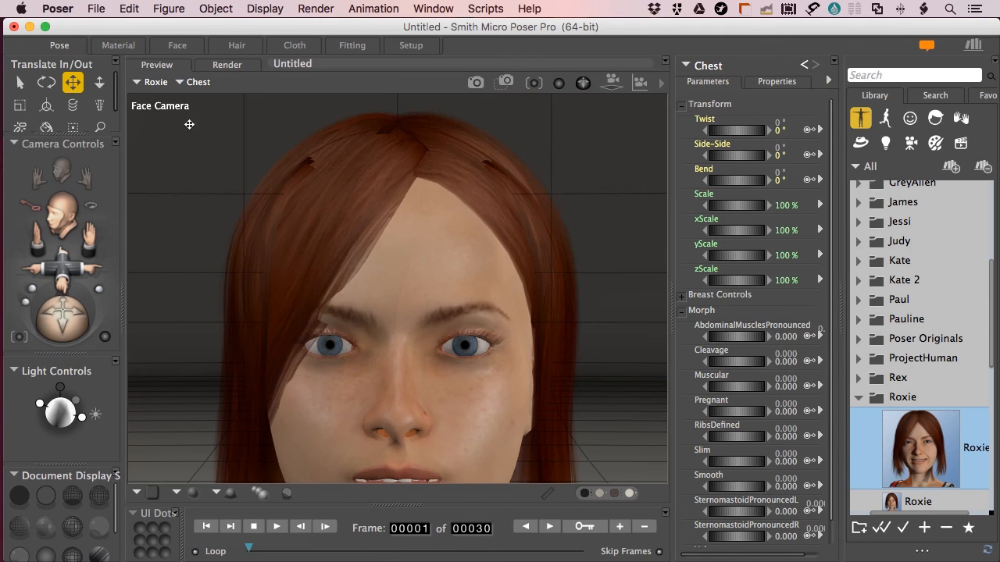
pyautogui.press('super+r')
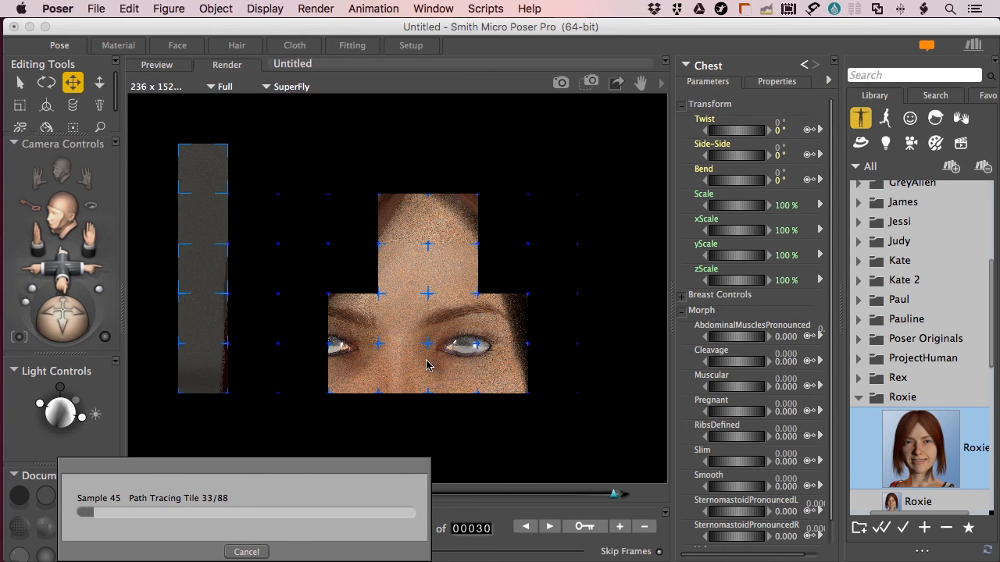
pyautogui.click(246, 552)
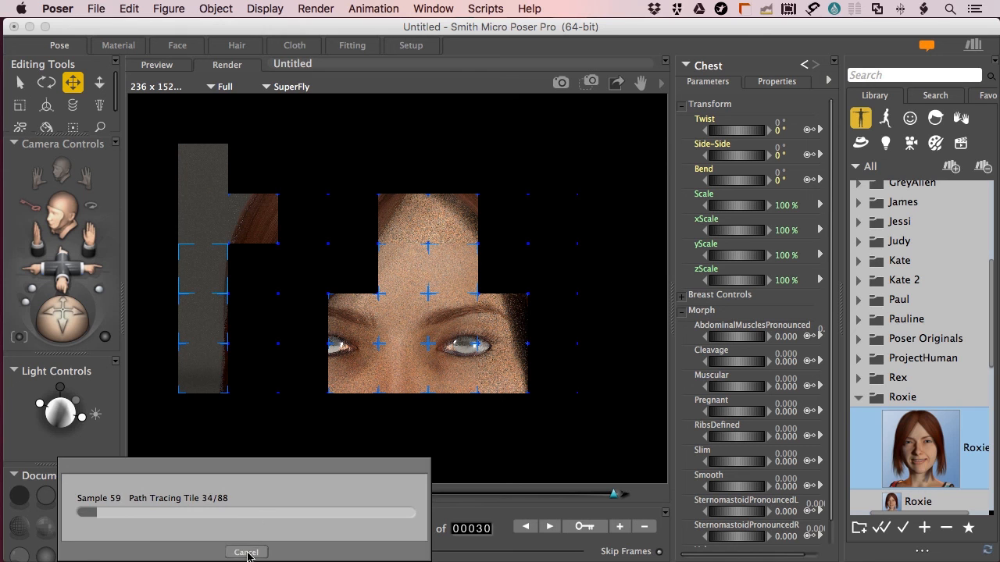
pyautogui.click(110, 46)
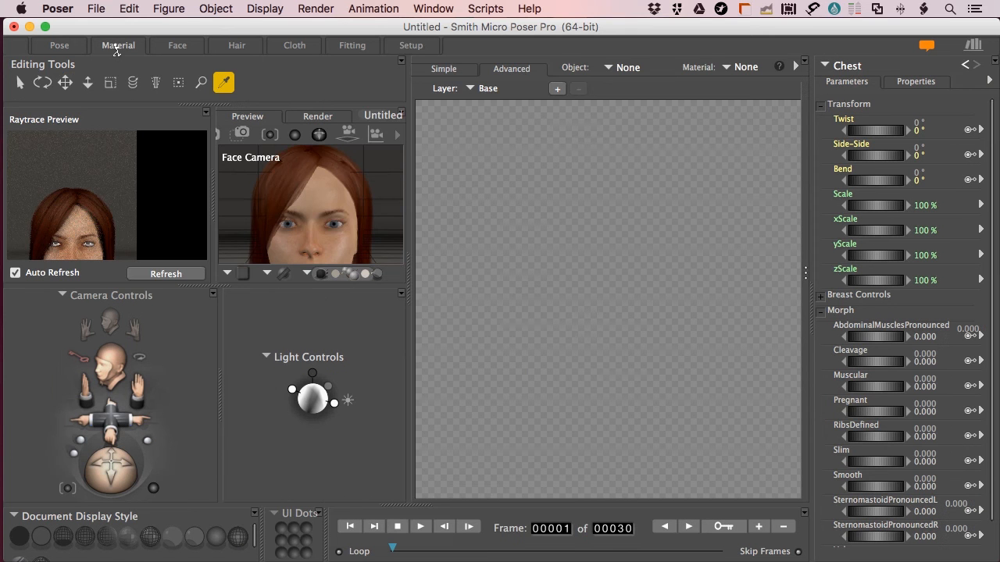
# Reload CorneaLeft, disconnect Blinn_2 from Alternate_Specular, and move the Reflect node aside
pyautogui.click(343, 153)
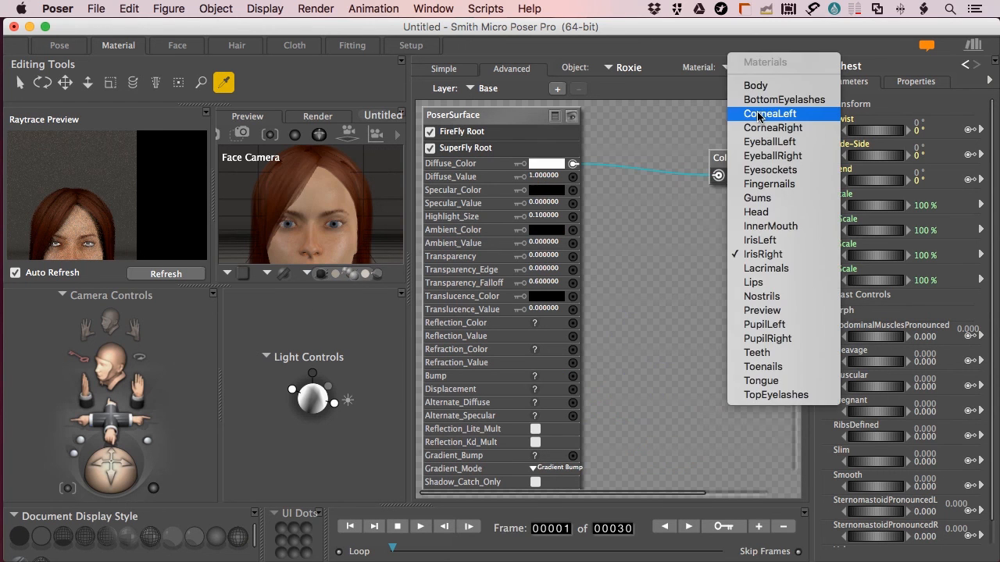
pyautogui.click(763, 116)
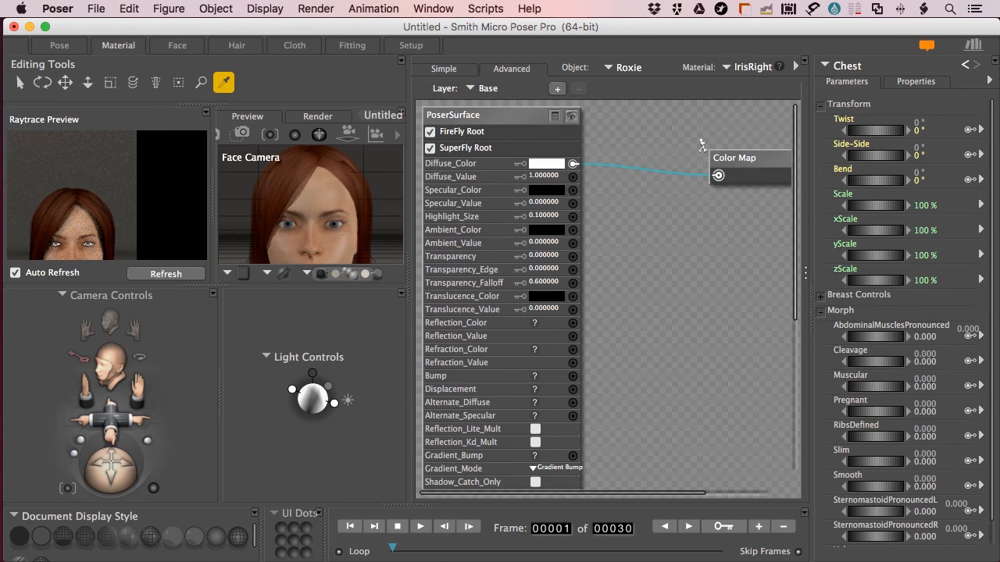
pyautogui.rightClick(573, 415)
pyautogui.click(596, 417)
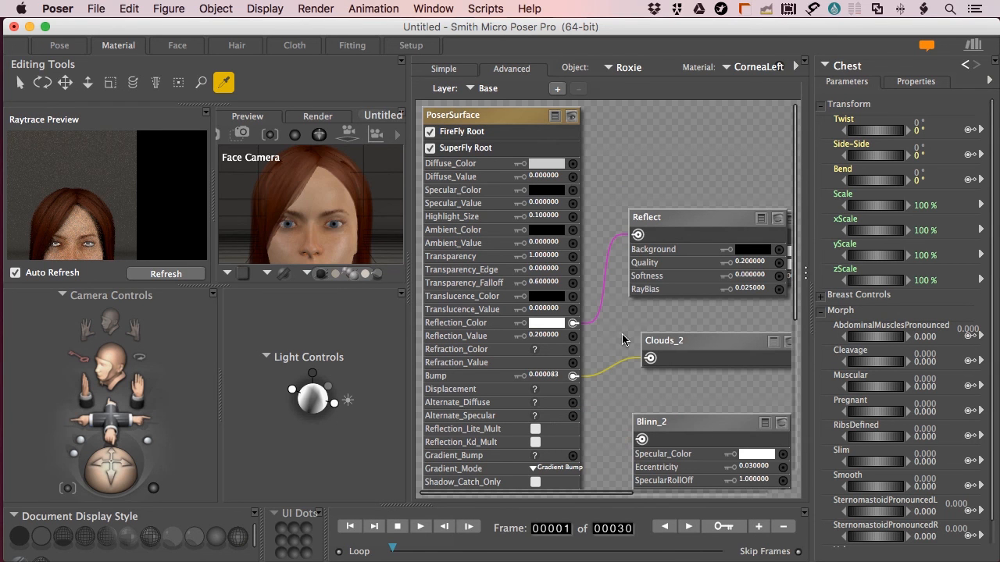
pyautogui.moveTo(691, 214); pyautogui.dragTo(682, 291)
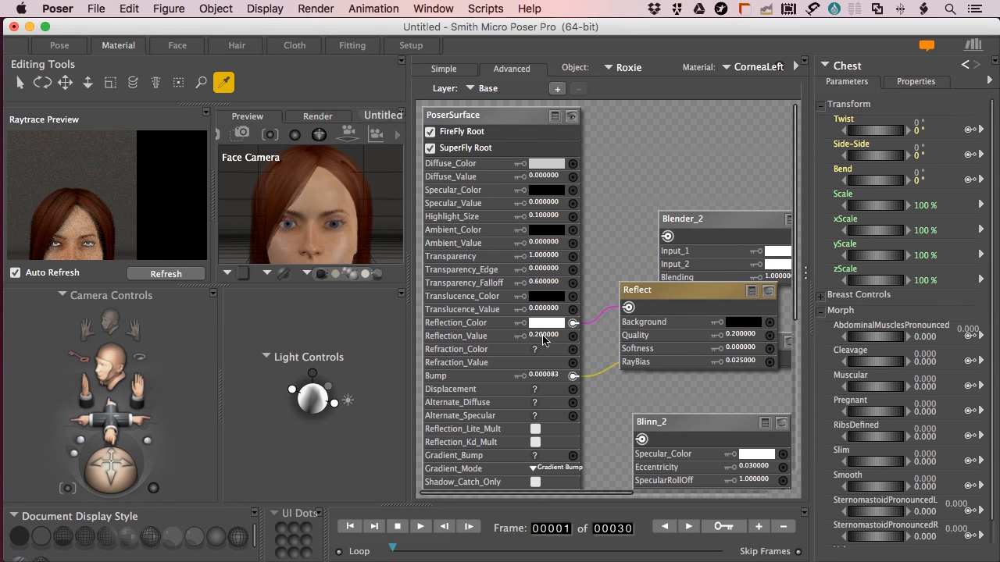
pyautogui.click(769, 68)
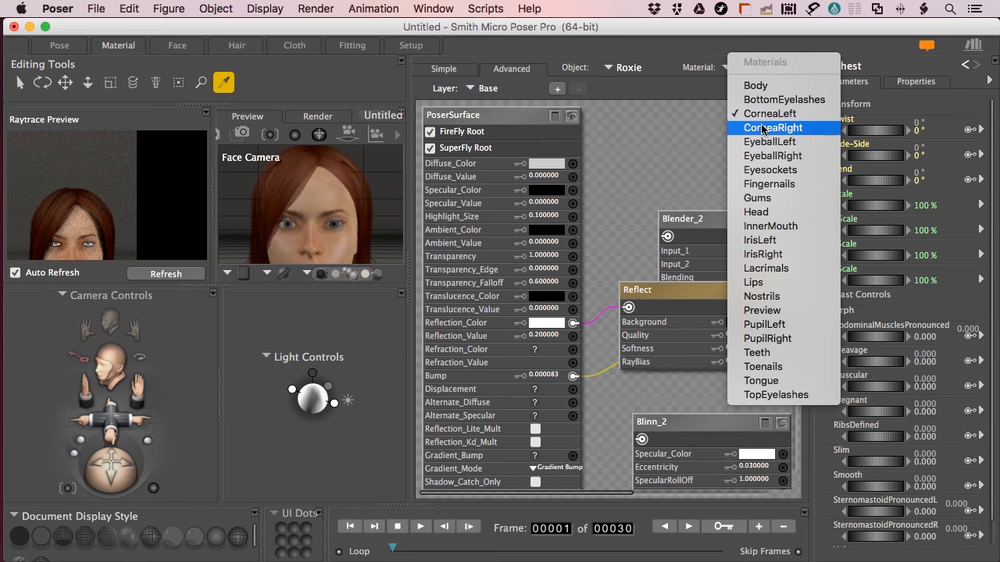
# On the IrisLeft material, add a Reflect ray-trace node
pyautogui.click(758, 241)
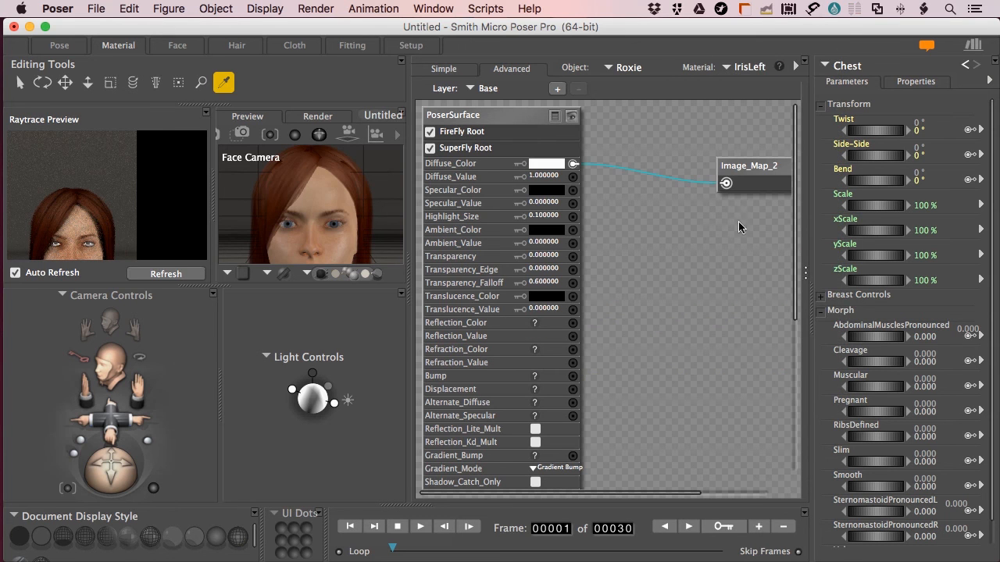
pyautogui.rightClick(613, 252)
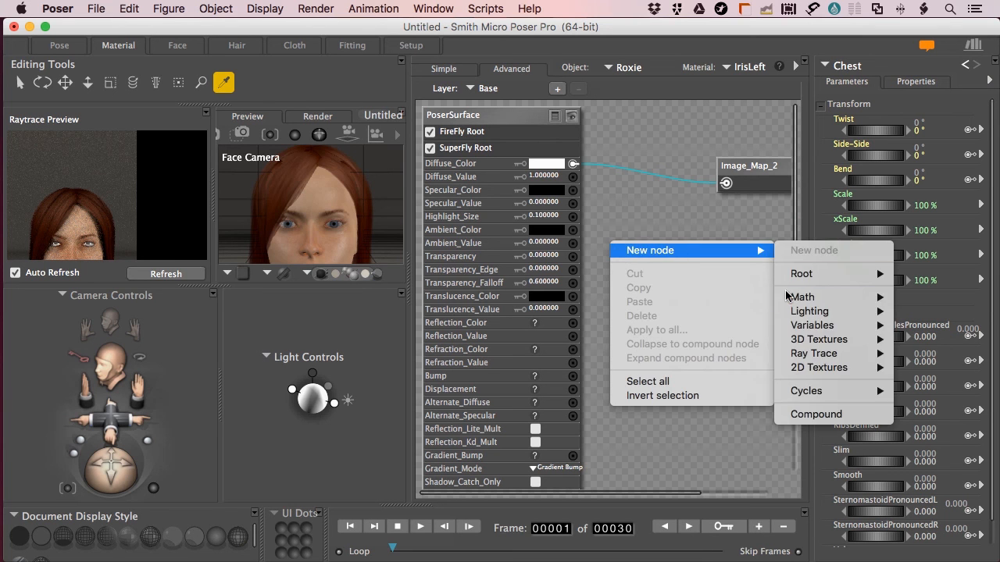
pyautogui.moveTo(749, 252)
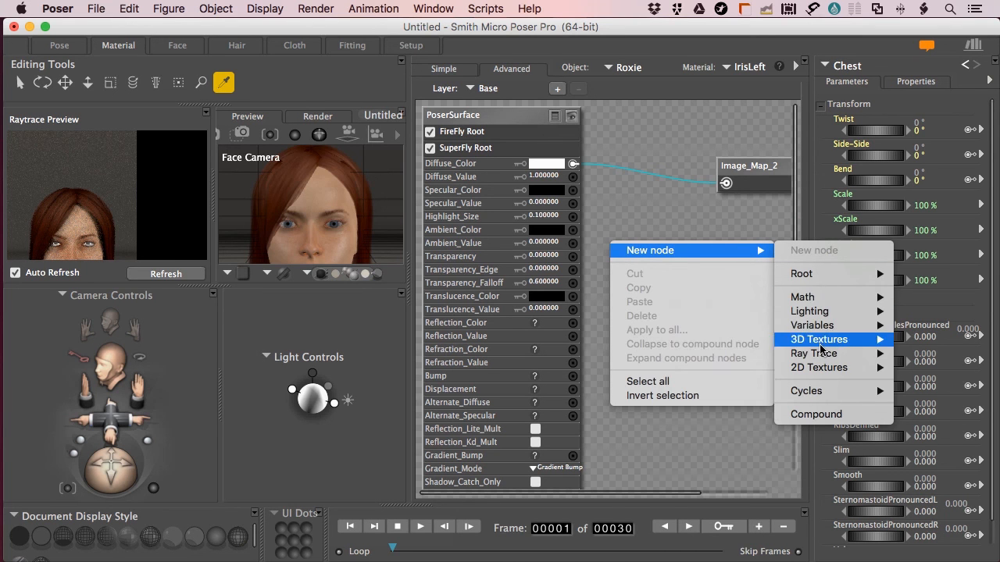
pyautogui.moveTo(820, 351)
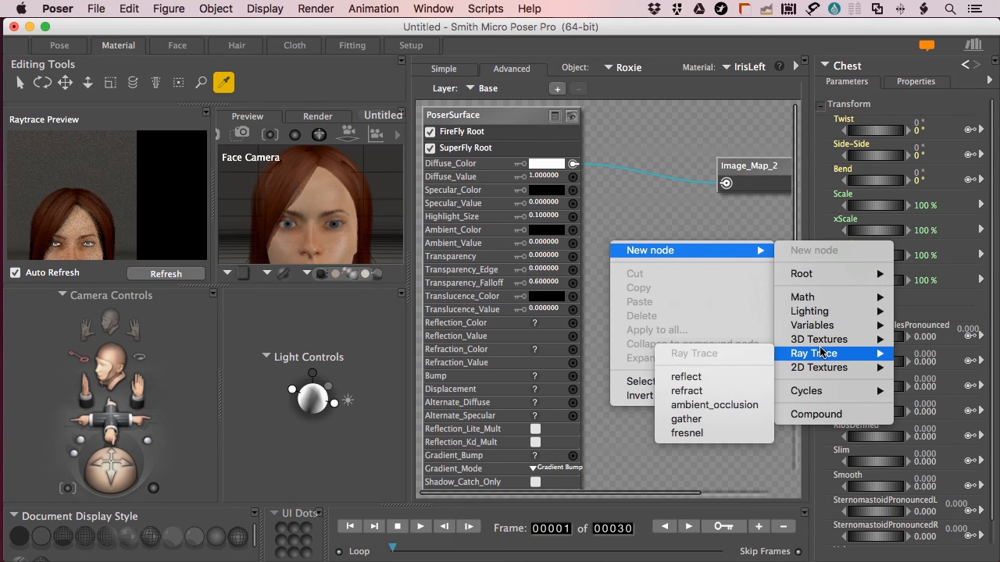
pyautogui.click(687, 377)
# Wire the Reflect node into Reflection_Color at 0.2, then select the PupilLeft material
pyautogui.moveTo(634, 257); pyautogui.dragTo(574, 326)
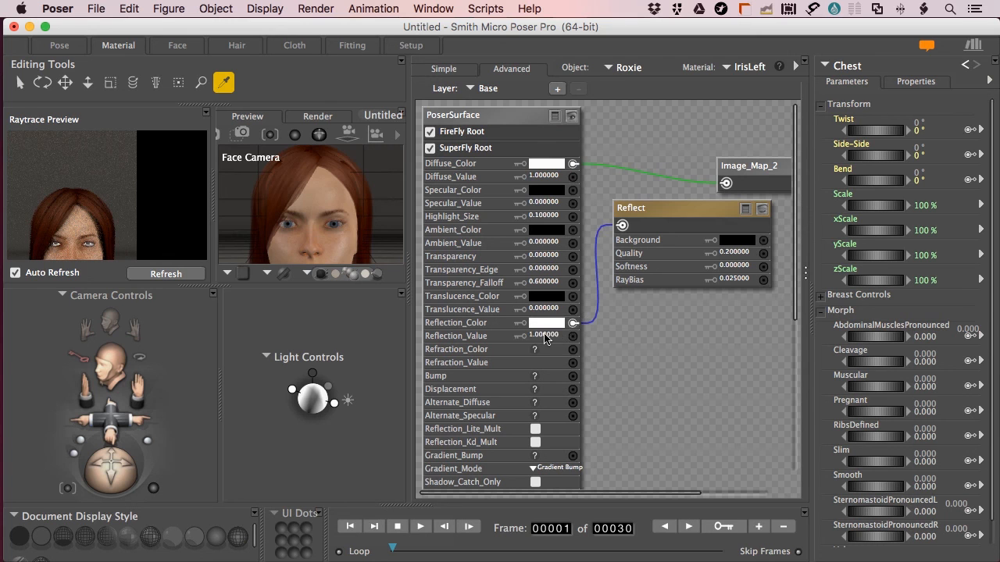
pyautogui.click(552, 336)
pyautogui.write('.2')
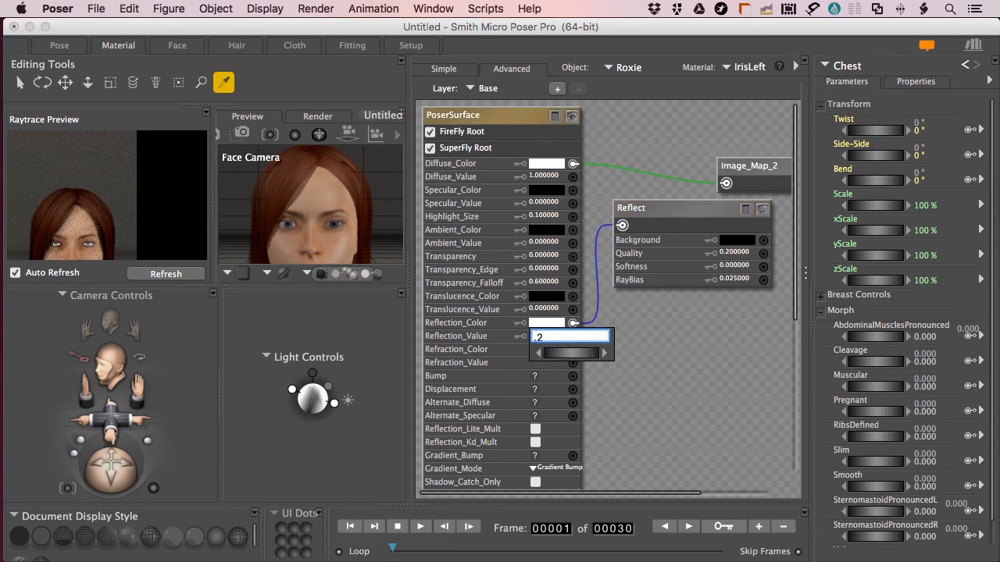
pyautogui.press('Return')
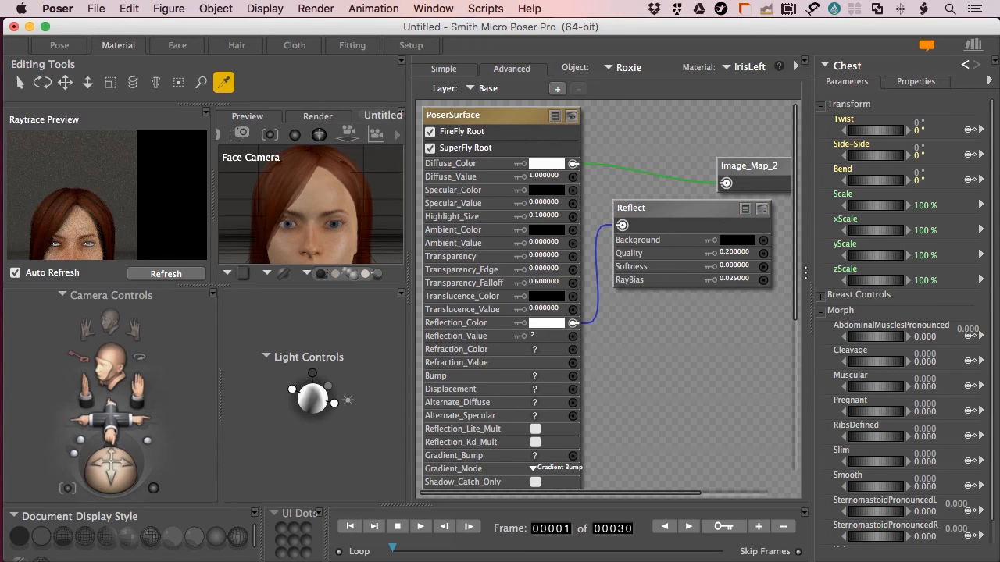
pyautogui.click(746, 69)
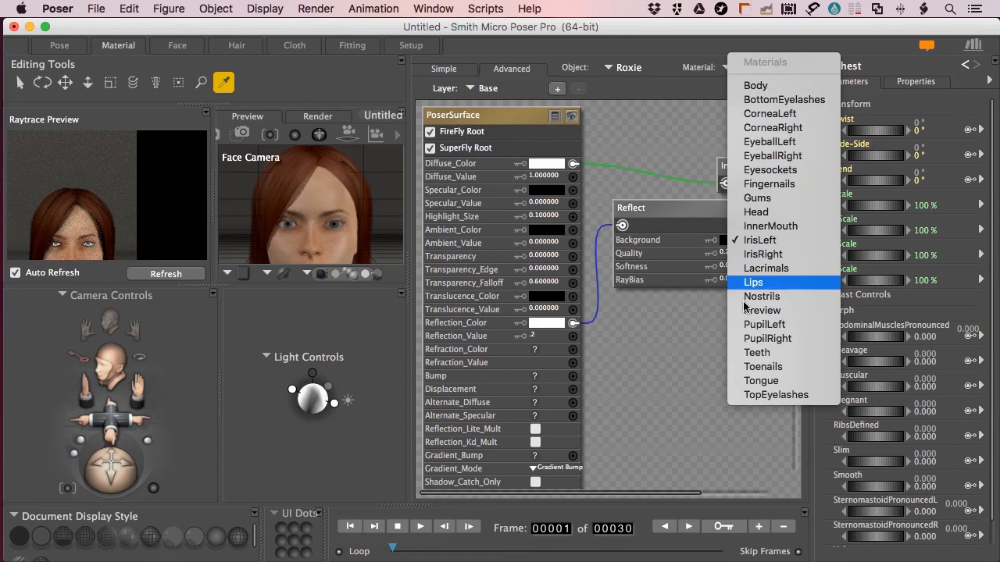
pyautogui.click(747, 326)
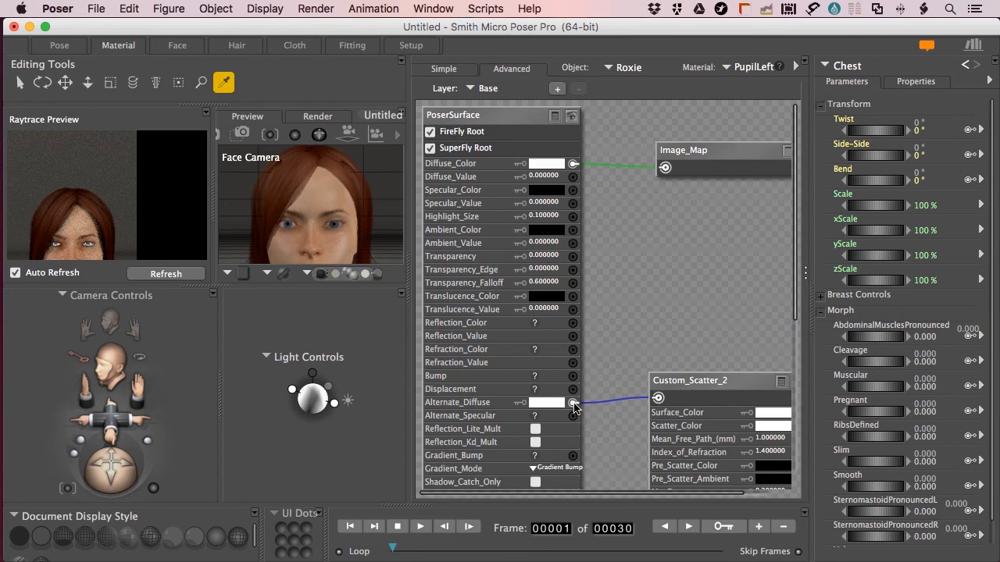
# Unlink Custom_Scatter_2 from PupilLeft's Alternate_Diffuse and add a Reflect ray-trace node
pyautogui.click(575, 408)
pyautogui.click(607, 403)
pyautogui.rightClick(673, 279)
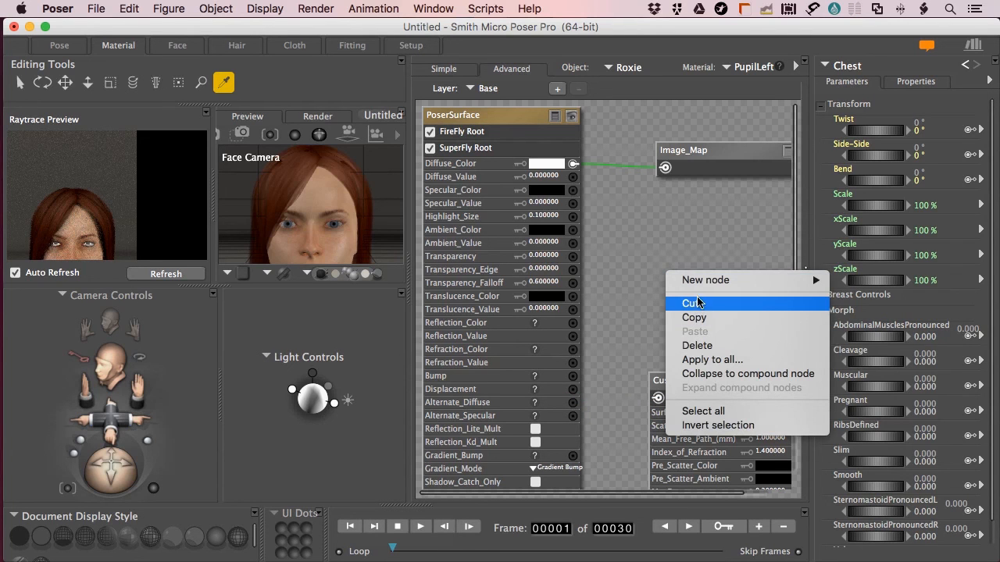
pyautogui.moveTo(706, 281)
pyautogui.moveTo(868, 384)
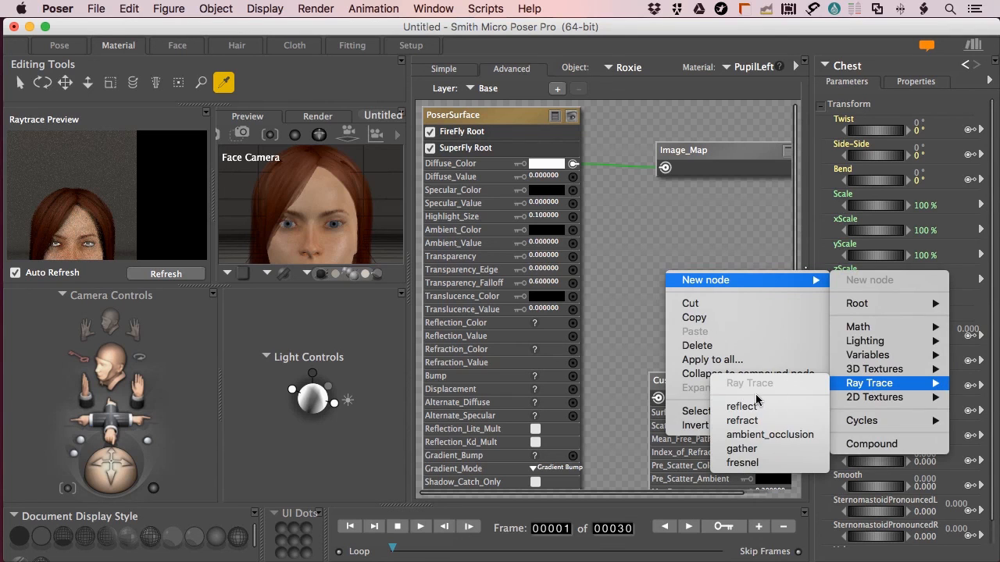
pyautogui.click(746, 406)
# Wire the Reflect node into Reflection_Color at 0.1 and refresh the raytrace preview
pyautogui.moveTo(664, 304); pyautogui.dragTo(579, 331)
pyautogui.click(546, 337)
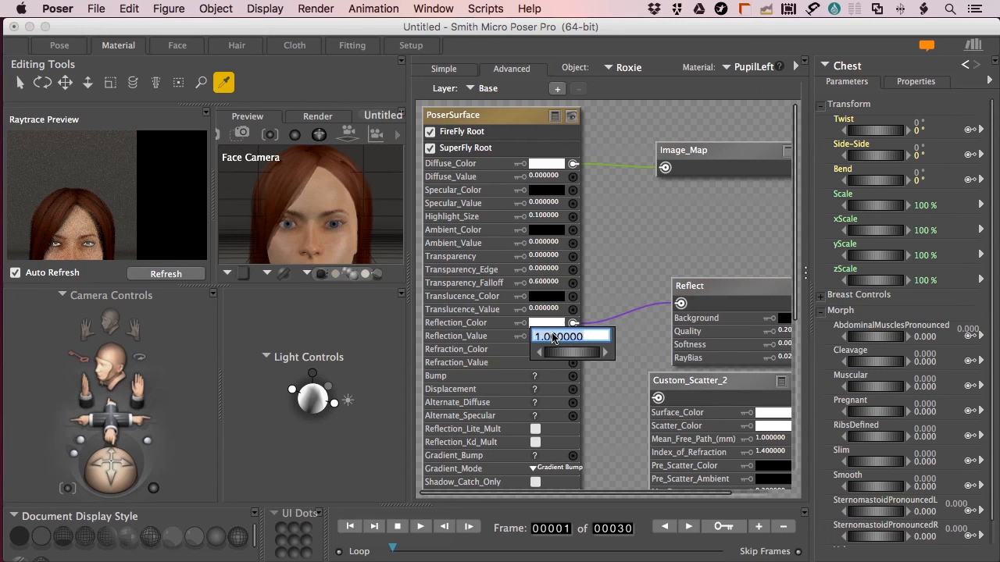
pyautogui.write('.1')
pyautogui.press('Return')
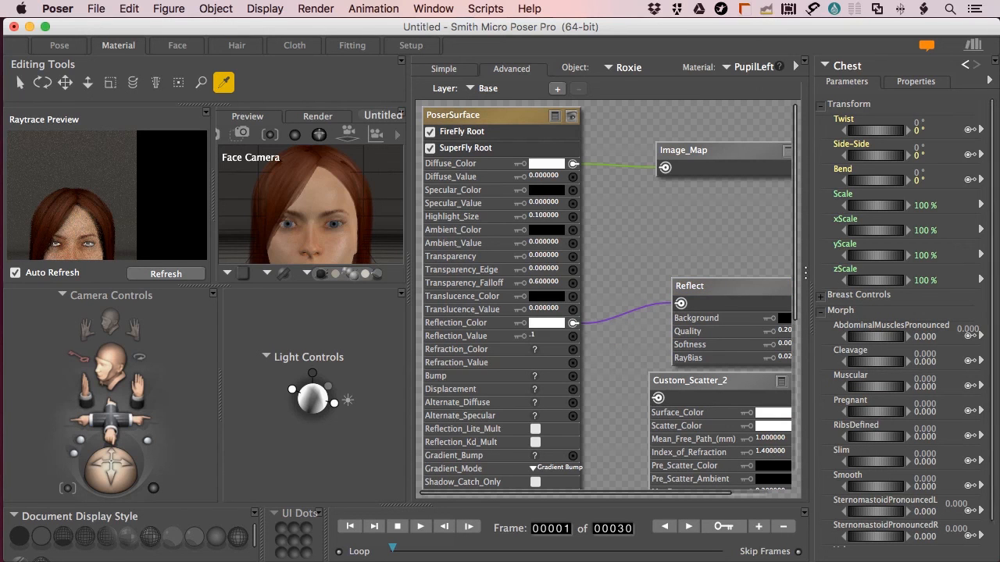
pyautogui.click(163, 275)
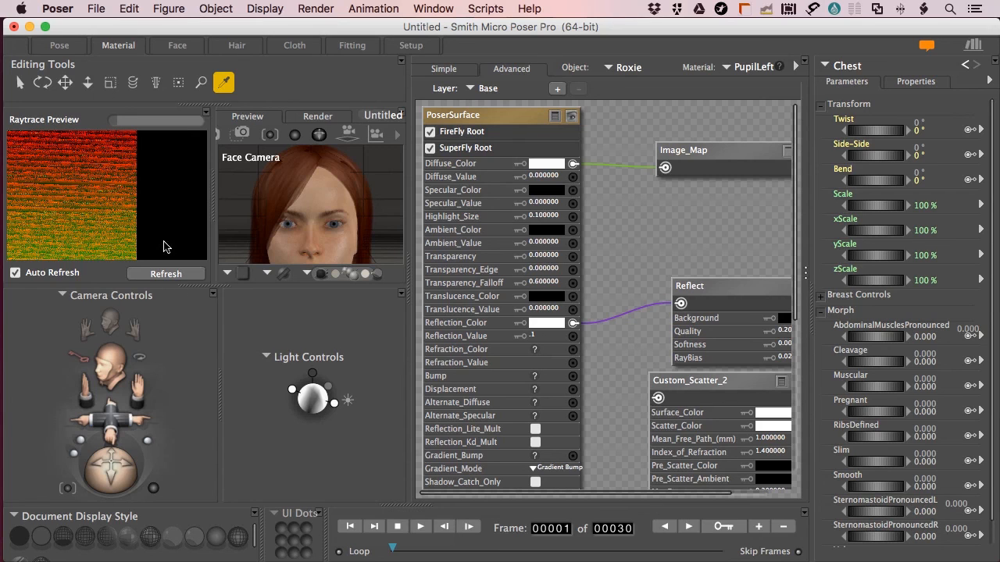
pyautogui.click(162, 275)
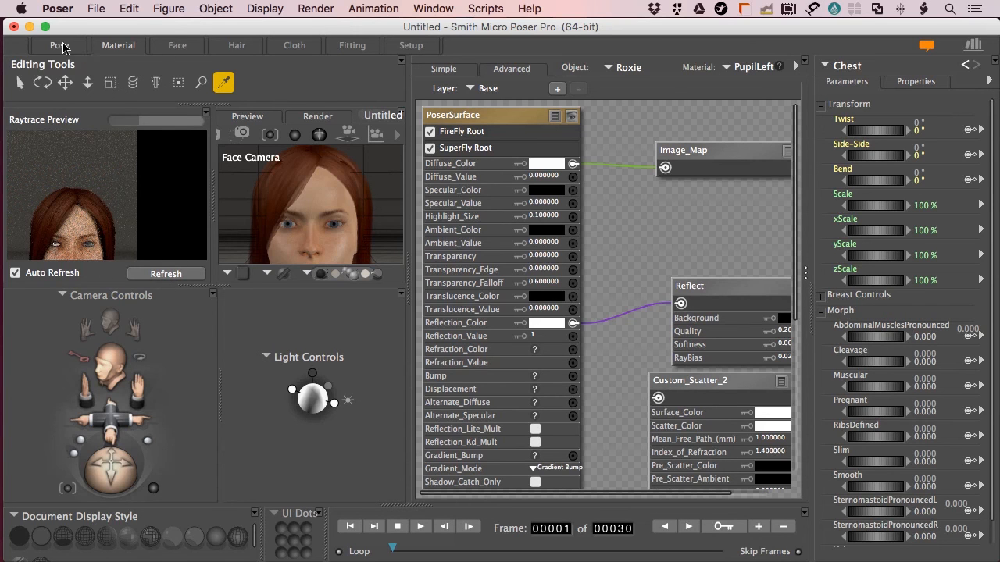
# Return to the Pose room and start a SuperFly render of Roxie's face
pyautogui.click(85, 48)
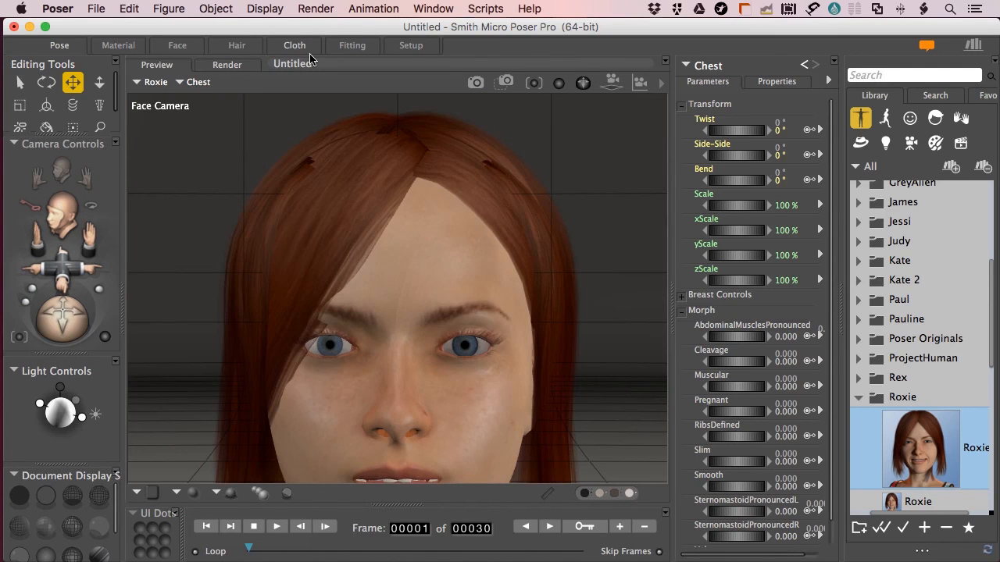
pyautogui.press('super+r')
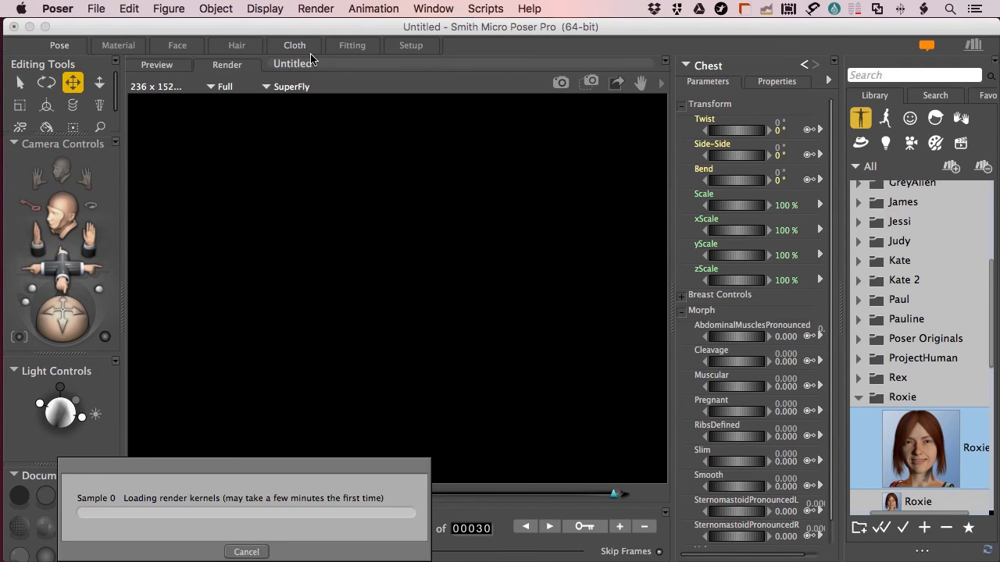